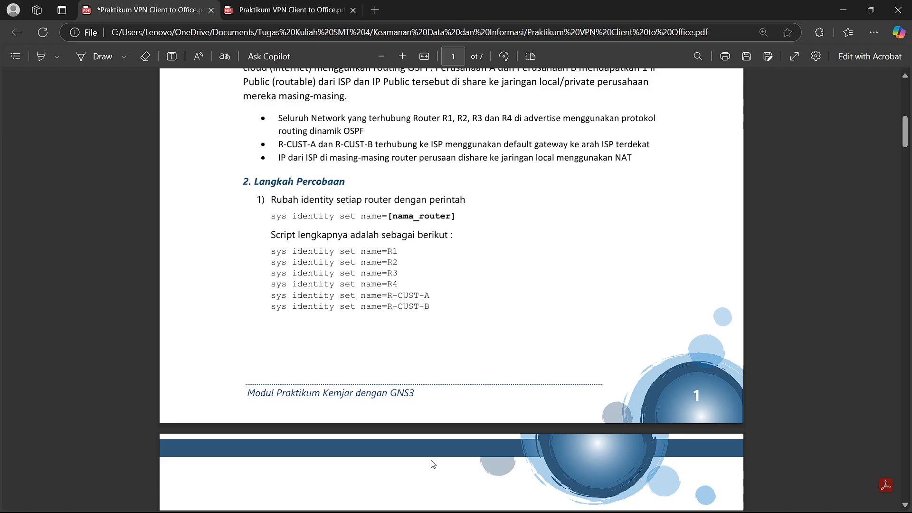
- Glance at the GNS3 topology, then scroll the PDF to page 2's IP address table
{"action": "mouse_move", "coordinate": [615, 500]}
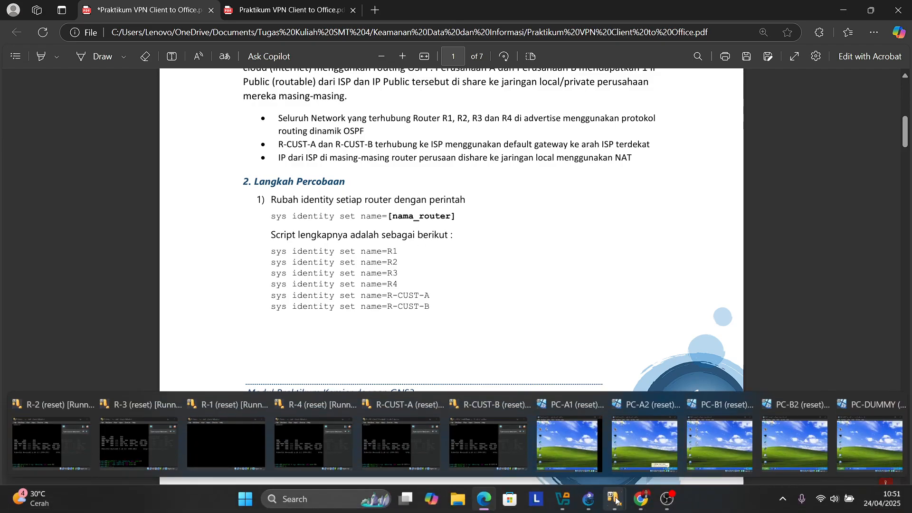
{"action": "left_click", "coordinate": [589, 495]}
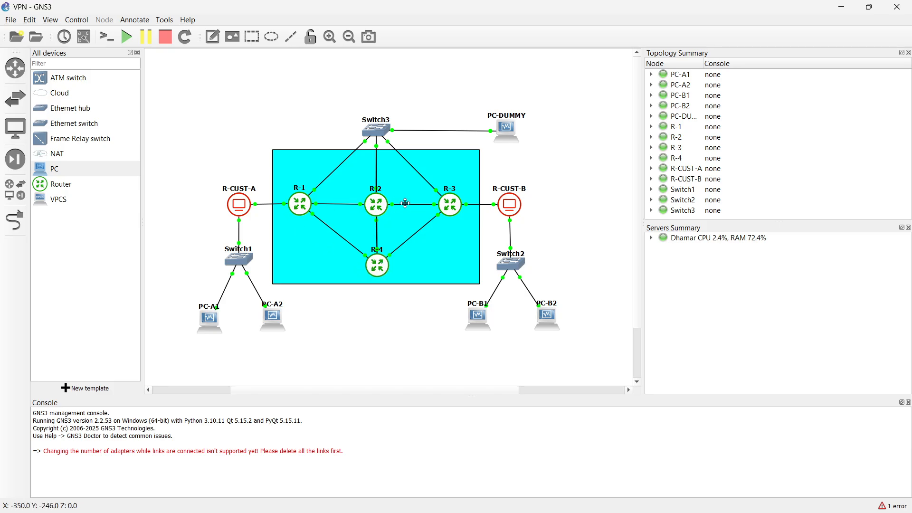
{"action": "left_click", "coordinate": [842, 7]}
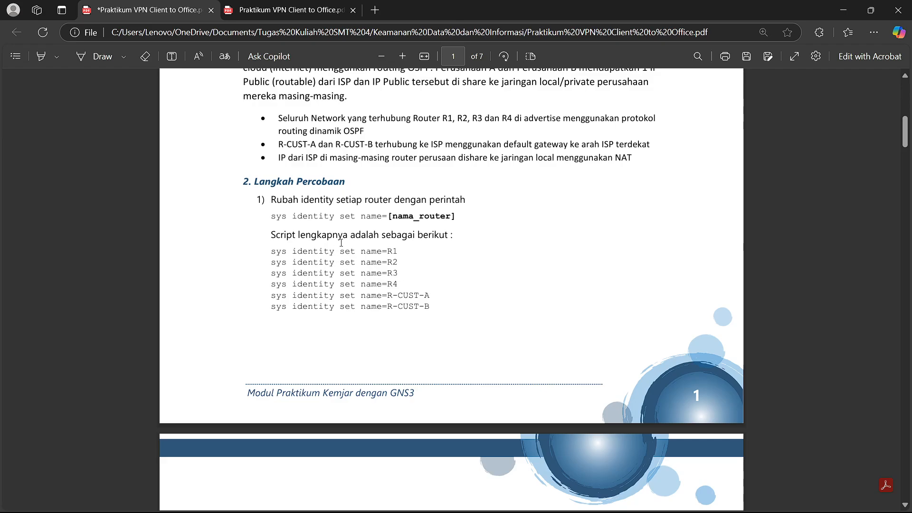
{"action": "scroll", "coordinate": [352, 245], "scroll_direction": "down", "scroll_amount": 5}
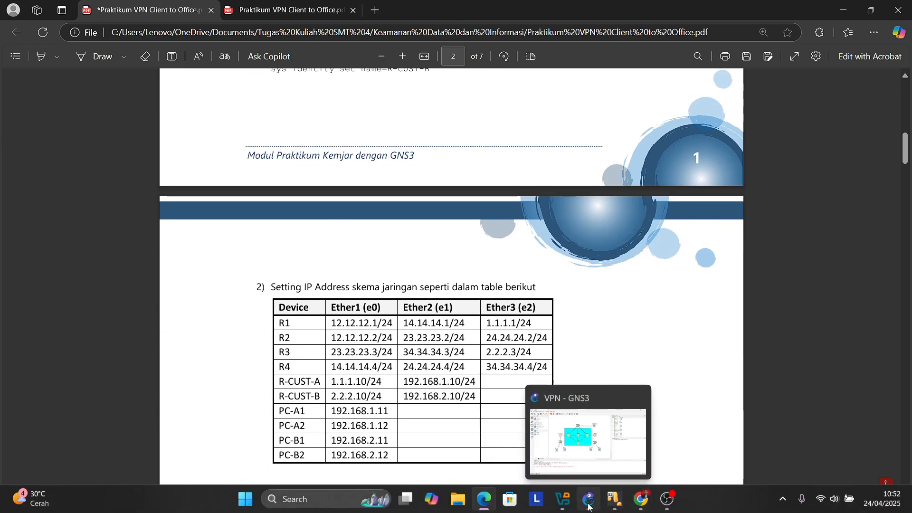
- On PC-DUMMY, launch WinBox and list the discoverable routers R1–R4
{"action": "mouse_move", "coordinate": [611, 507]}
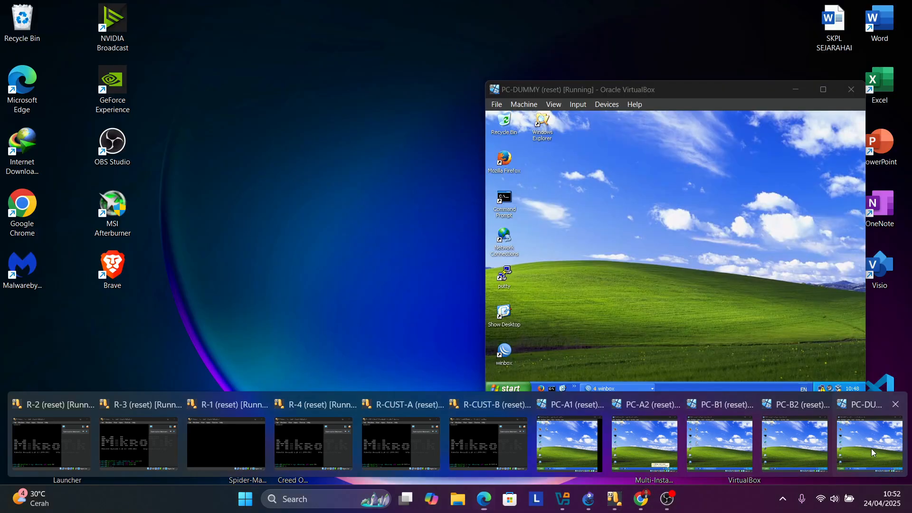
{"action": "left_click", "coordinate": [872, 449]}
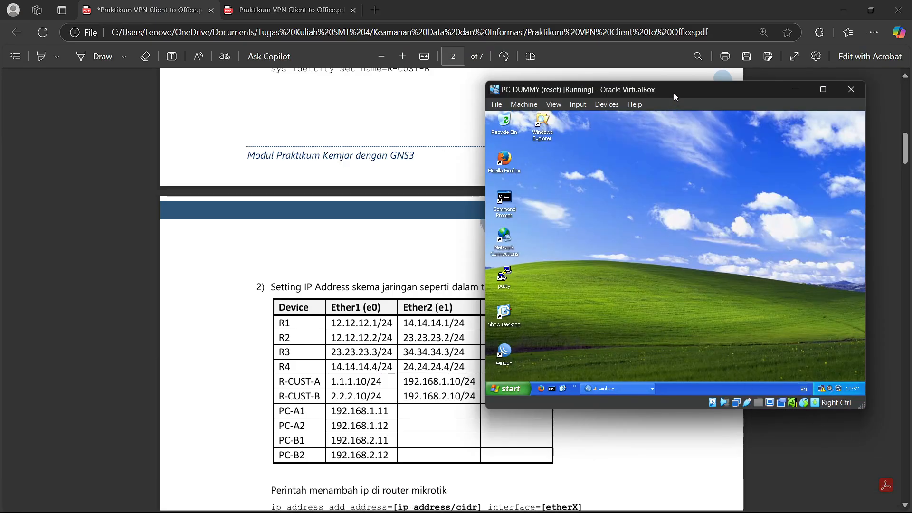
{"action": "left_click_drag", "start_coordinate": [675, 90], "coordinate": [518, 60]}
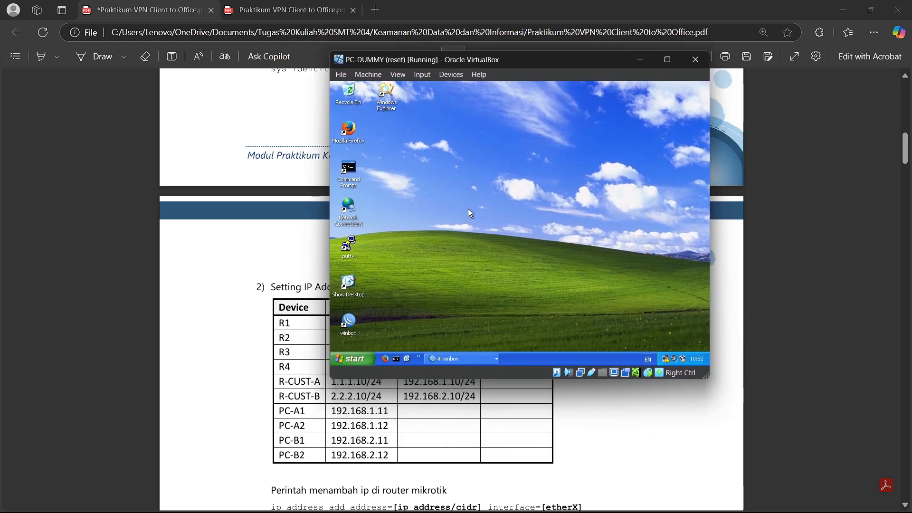
{"action": "double_click", "coordinate": [350, 323]}
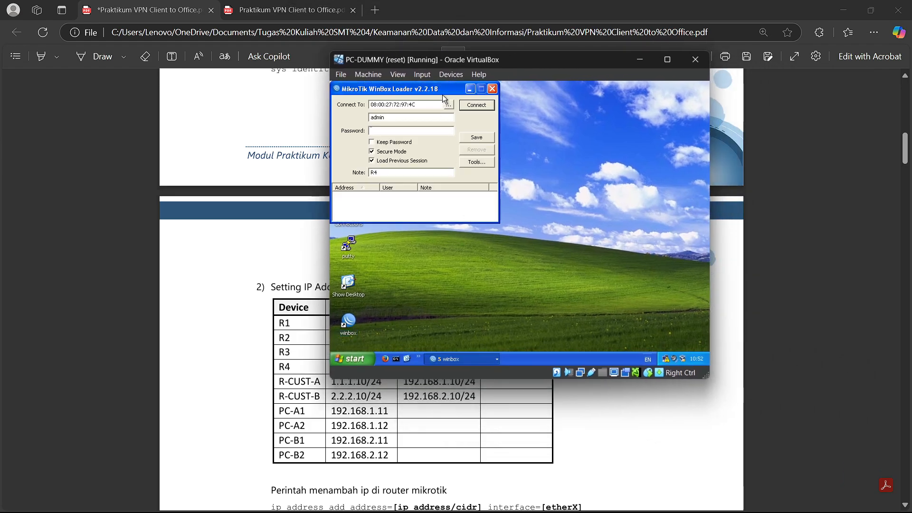
{"action": "left_click", "coordinate": [448, 106]}
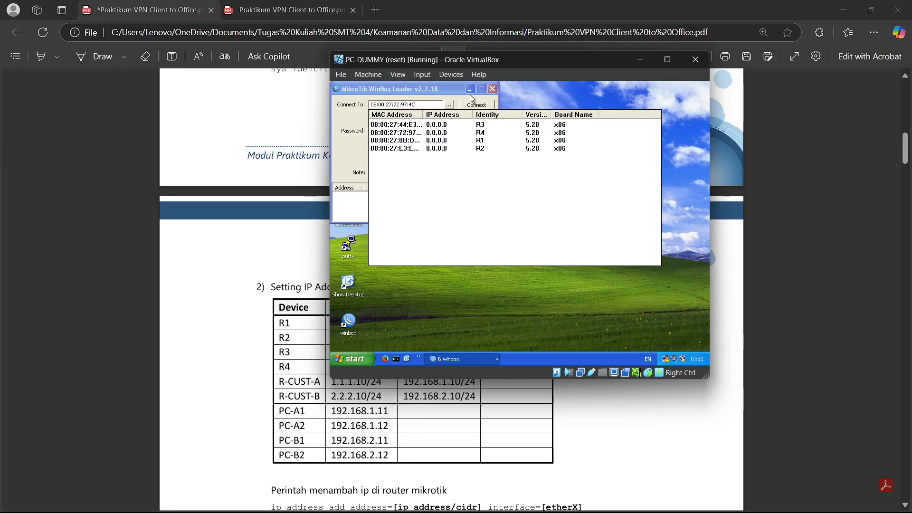
{"action": "left_click", "coordinate": [493, 89]}
- Zoom the PDF out to fit the IP table and R1–R3 address scripts, highlighting R1's row
{"action": "left_click", "coordinate": [290, 282]}
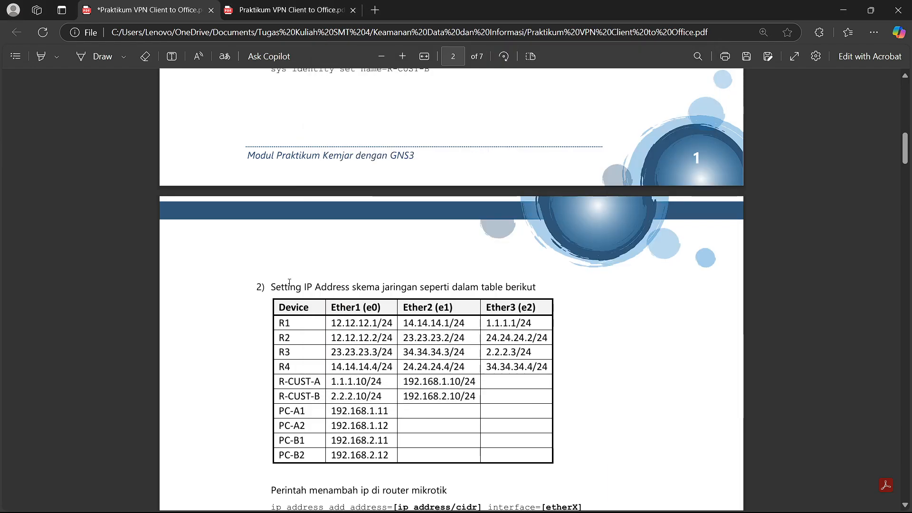
{"action": "scroll", "coordinate": [291, 266], "scroll_direction": "down", "scroll_amount": 3}
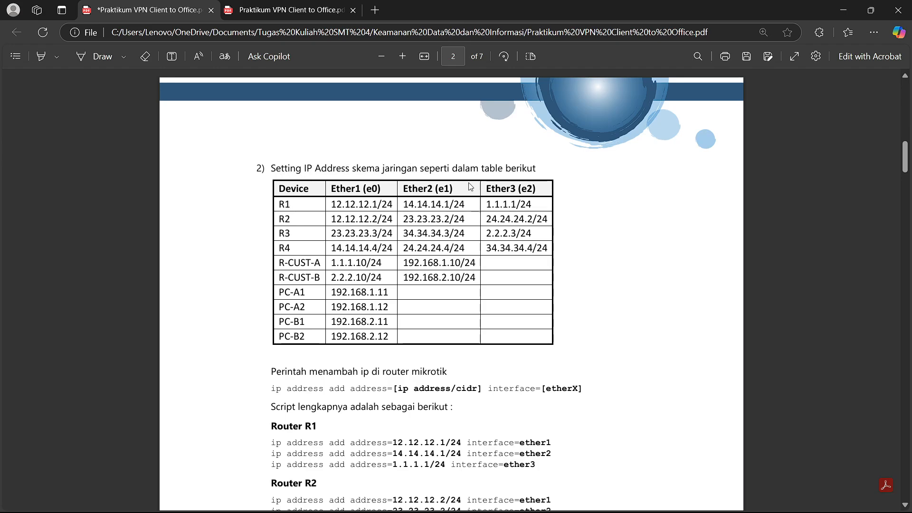
{"action": "right_click", "coordinate": [491, 166]}
{"action": "key", "text": "Escape"}
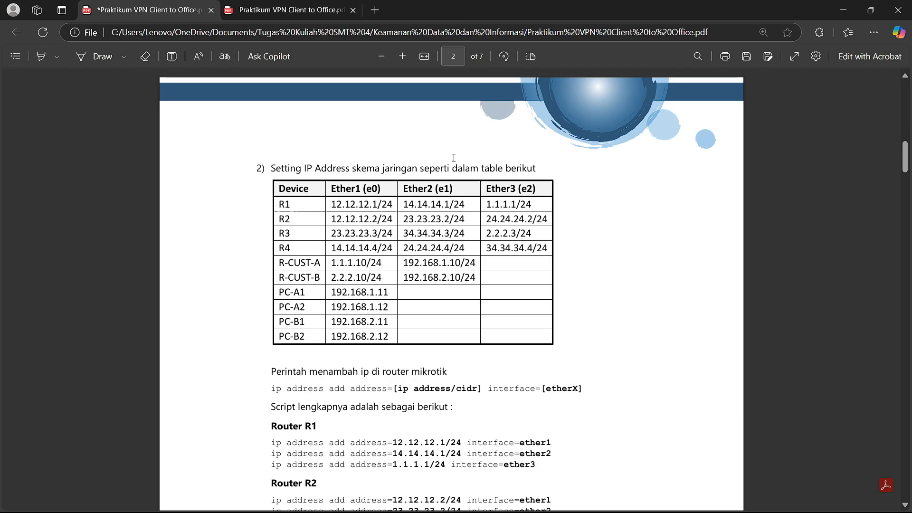
{"action": "scroll", "coordinate": [382, 142], "scroll_direction": "down", "scroll_amount": 1, "text": "ctrl"}
{"action": "scroll", "coordinate": [383, 142], "scroll_direction": "down", "scroll_amount": 1}
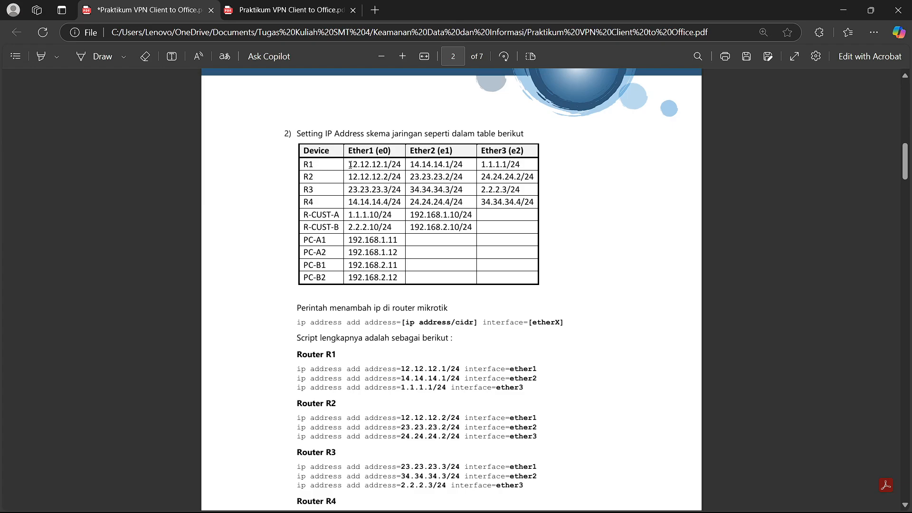
{"action": "left_click_drag", "start_coordinate": [350, 165], "coordinate": [513, 177]}
{"action": "left_click", "coordinate": [335, 191]}
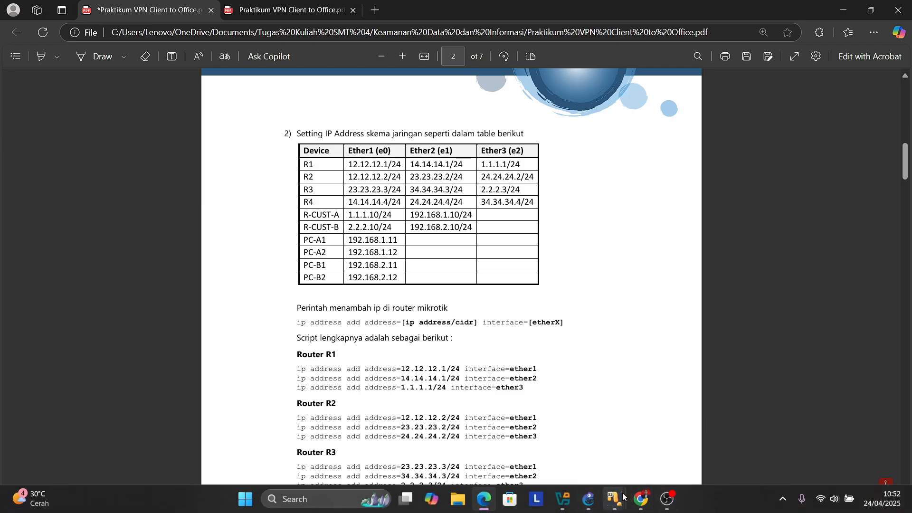
- Move PC-DUMMY aside and open router R1's IP address list
{"action": "mouse_move", "coordinate": [621, 499]}
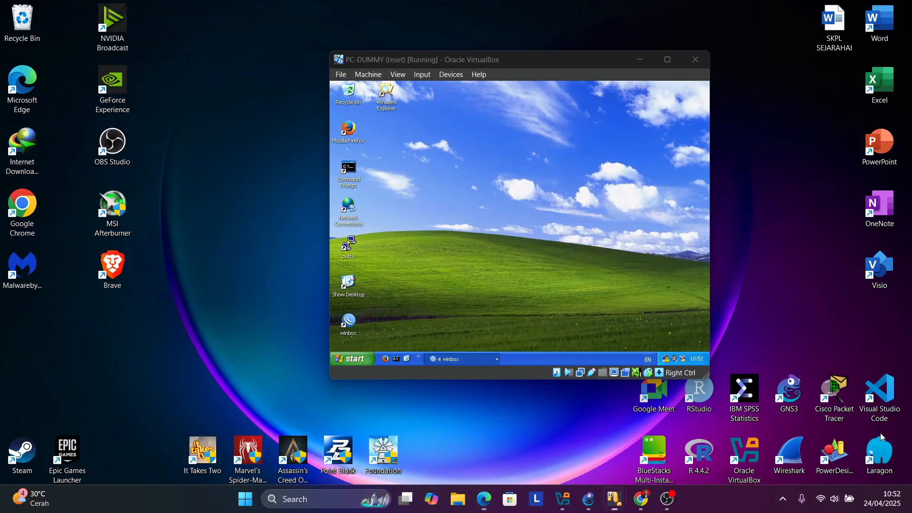
{"action": "left_click", "coordinate": [880, 432]}
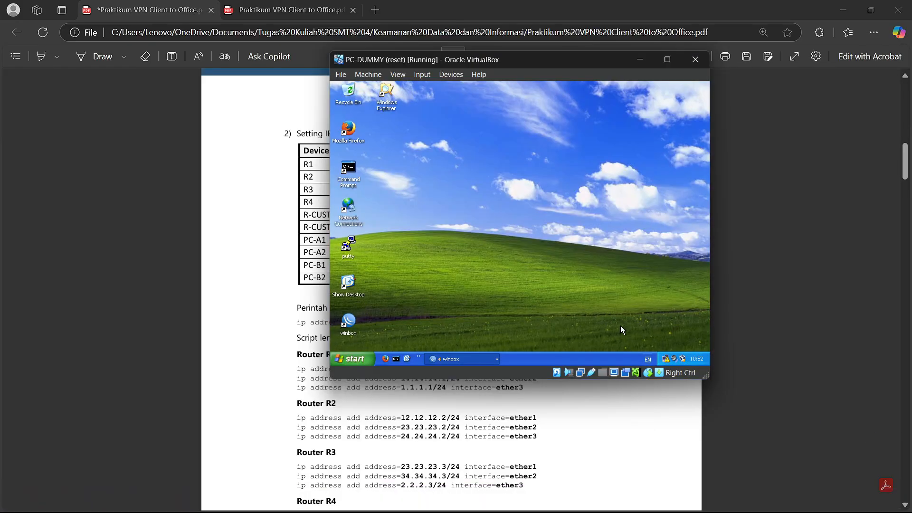
{"action": "left_click_drag", "start_coordinate": [504, 69], "coordinate": [720, 76]}
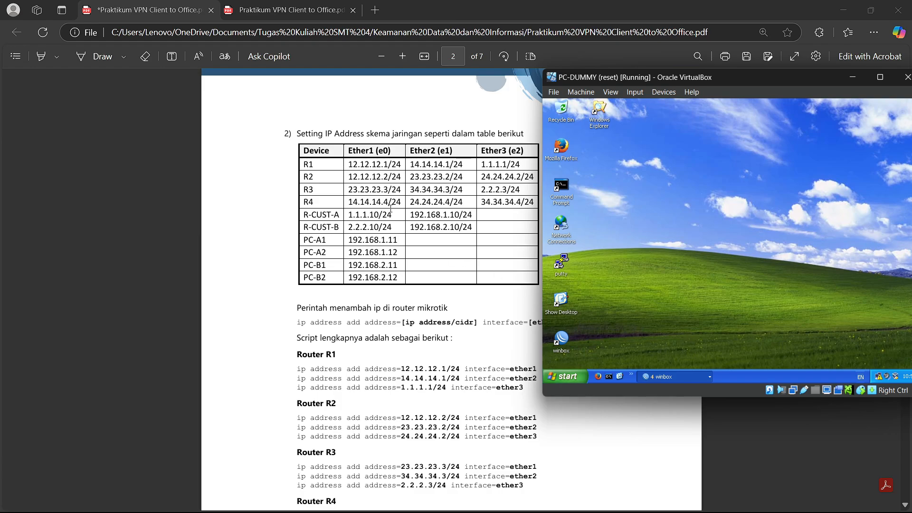
{"action": "left_click", "coordinate": [705, 376]}
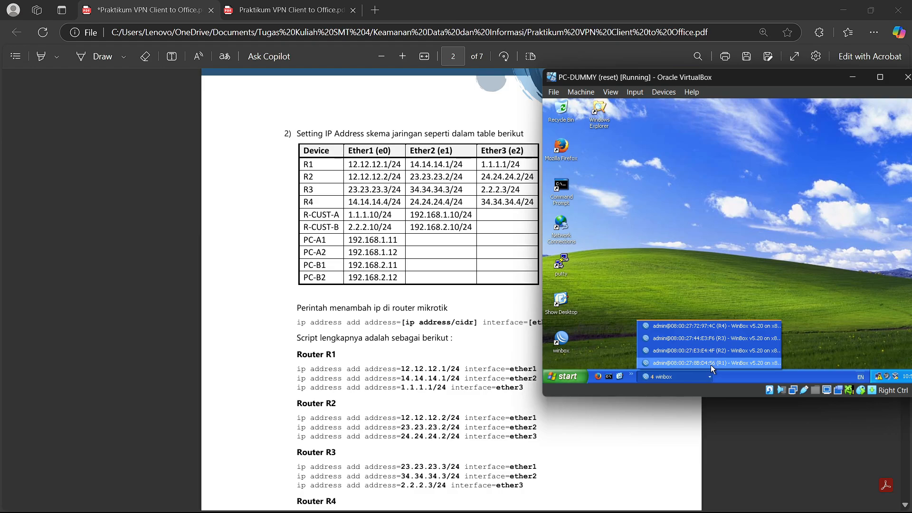
{"action": "left_click", "coordinate": [710, 363]}
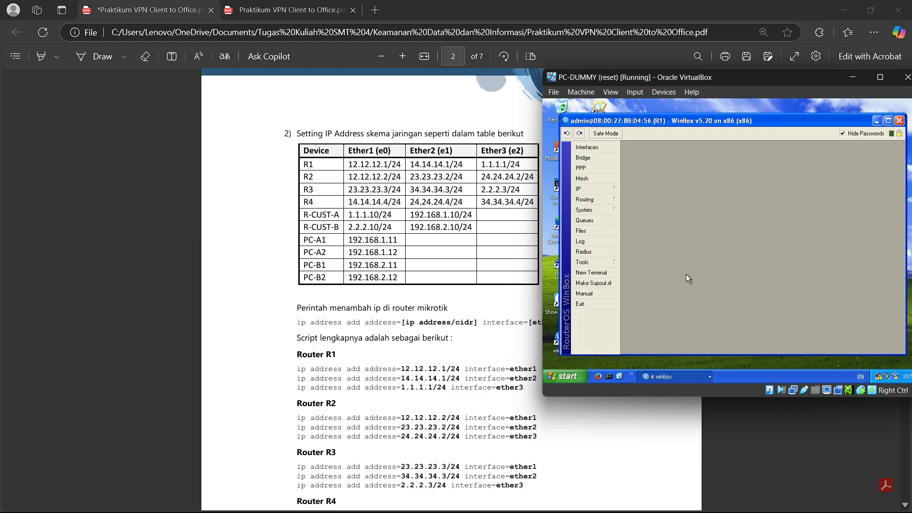
{"action": "left_click", "coordinate": [596, 190]}
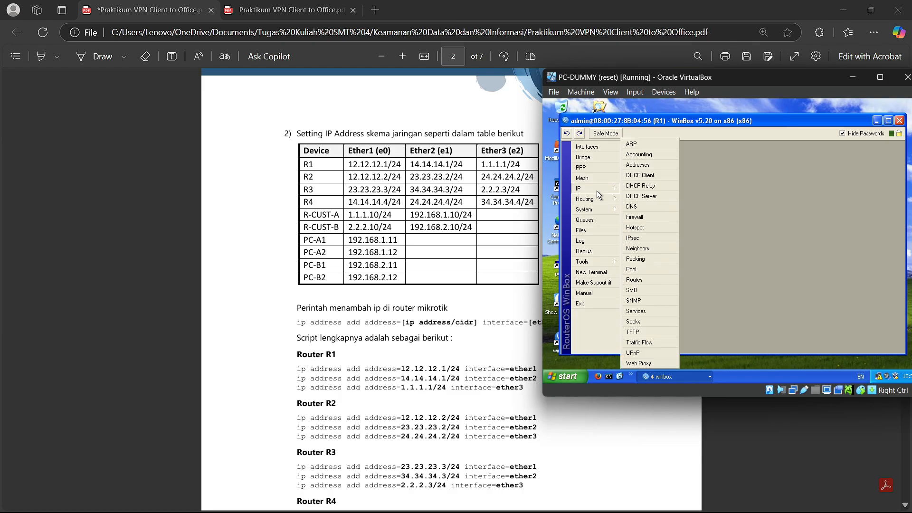
{"action": "left_click", "coordinate": [651, 165]}
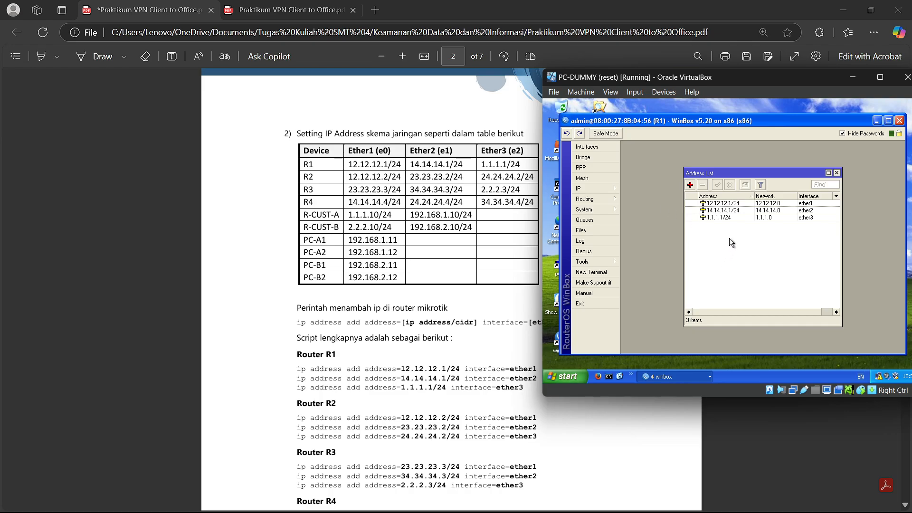
- Confirm R1's addresses 12.12.12.1/24, 14.14.14.1/24 and 1.1.1.1/24, then close and minimize R1
{"action": "double_click", "coordinate": [748, 203]}
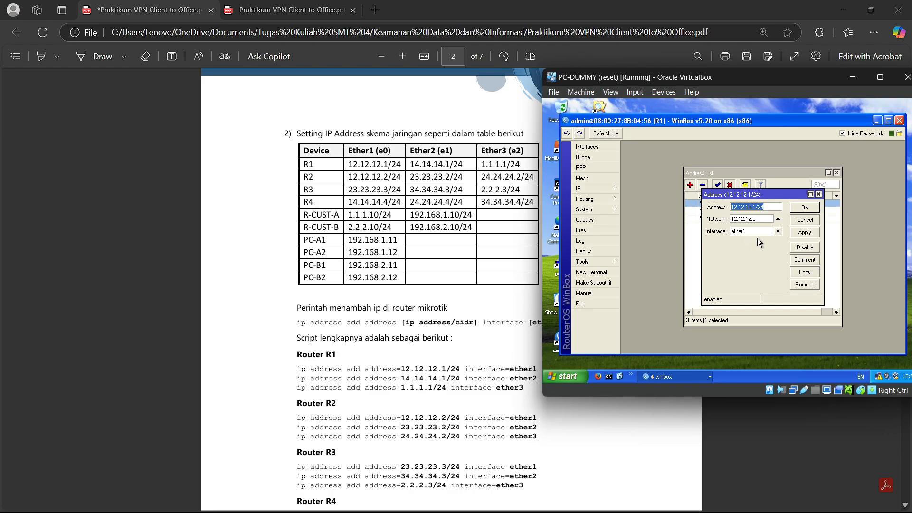
{"action": "left_click", "coordinate": [767, 207]}
{"action": "left_click", "coordinate": [802, 212]}
{"action": "left_click", "coordinate": [759, 232]}
{"action": "double_click", "coordinate": [747, 210]}
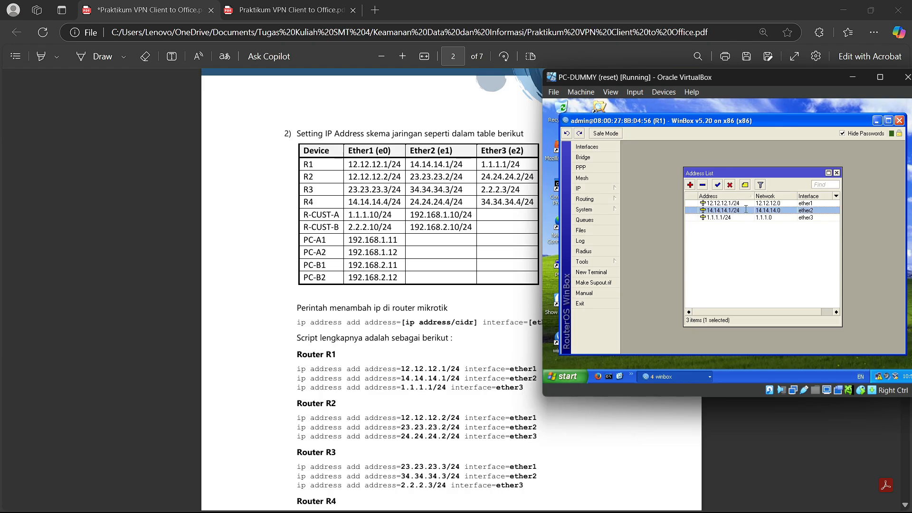
{"action": "left_click", "coordinate": [764, 207]}
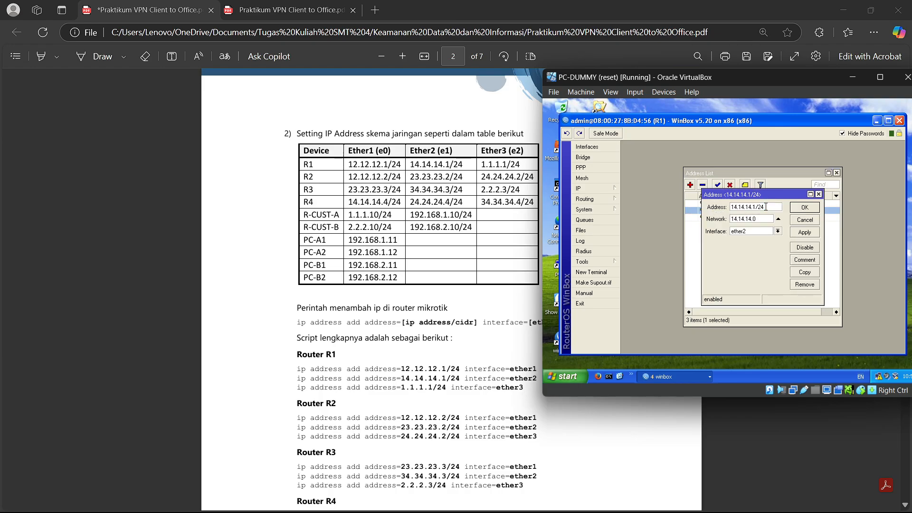
{"action": "left_click", "coordinate": [794, 210]}
{"action": "double_click", "coordinate": [758, 219]}
{"action": "left_click", "coordinate": [758, 207]}
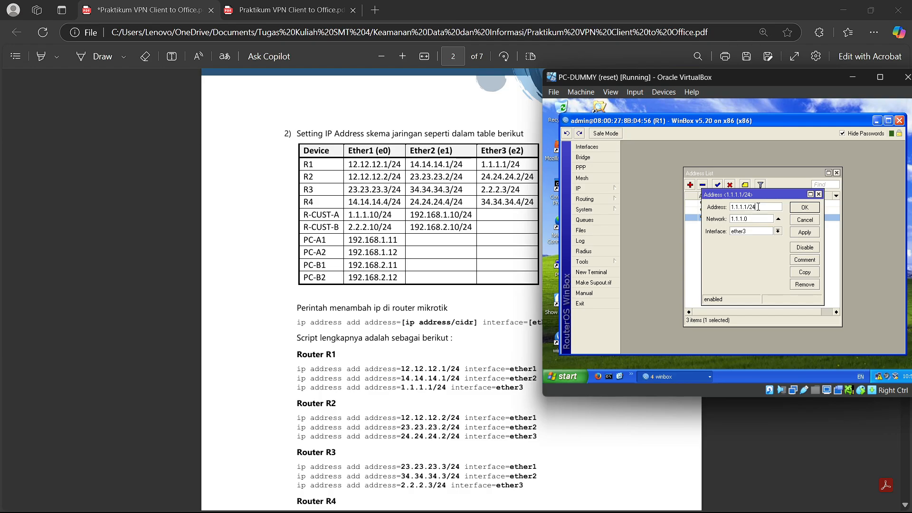
{"action": "left_click", "coordinate": [804, 208]}
{"action": "left_click", "coordinate": [836, 173]}
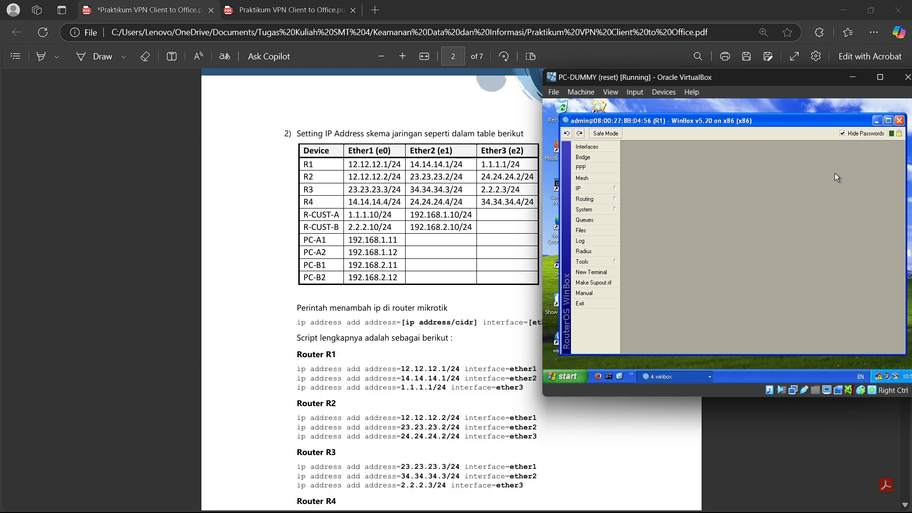
{"action": "left_click", "coordinate": [877, 121]}
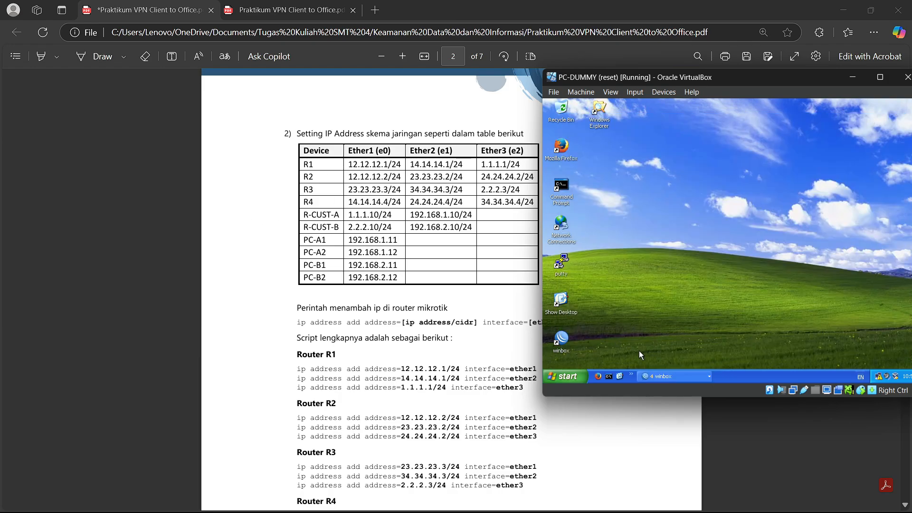
- Switch to router R2's session and open its IP address list
{"action": "left_click", "coordinate": [702, 377]}
{"action": "left_click", "coordinate": [709, 354]}
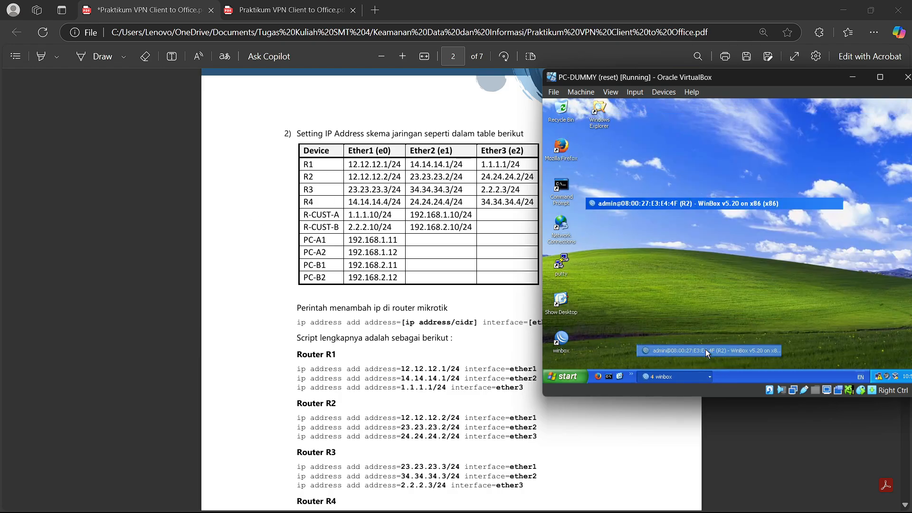
{"action": "left_click", "coordinate": [580, 188]}
{"action": "left_click", "coordinate": [639, 166]}
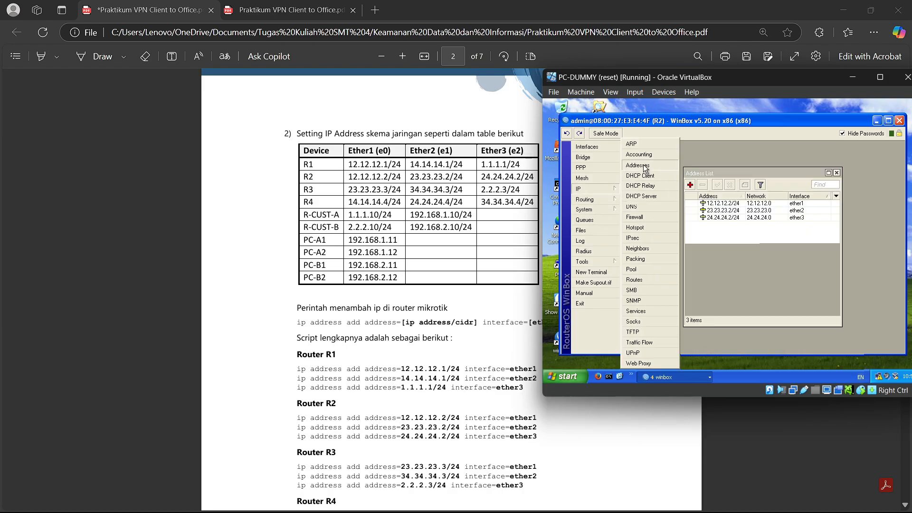
- Review R2's 12.12.12.2/24, 23.23.23.2/24 and 24.24.24.2/24 entries, then close and minimise R2
{"action": "double_click", "coordinate": [754, 205]}
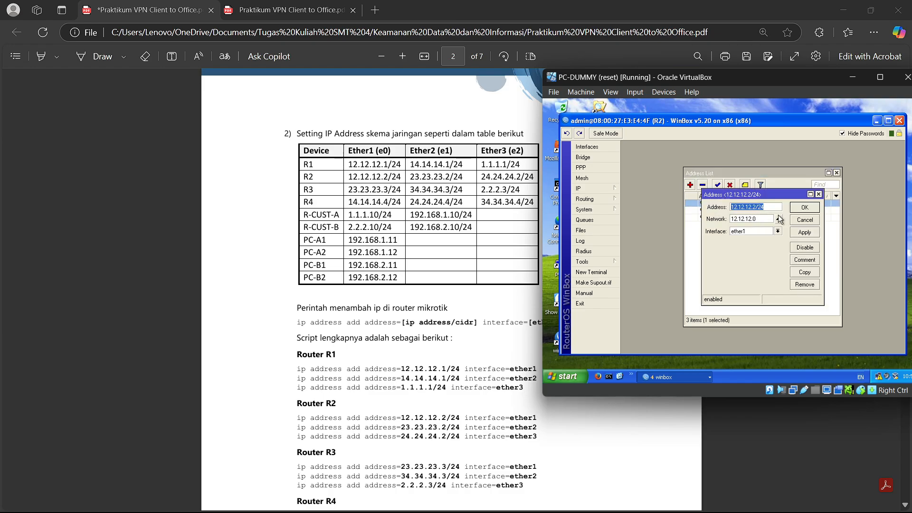
{"action": "left_click", "coordinate": [799, 212]}
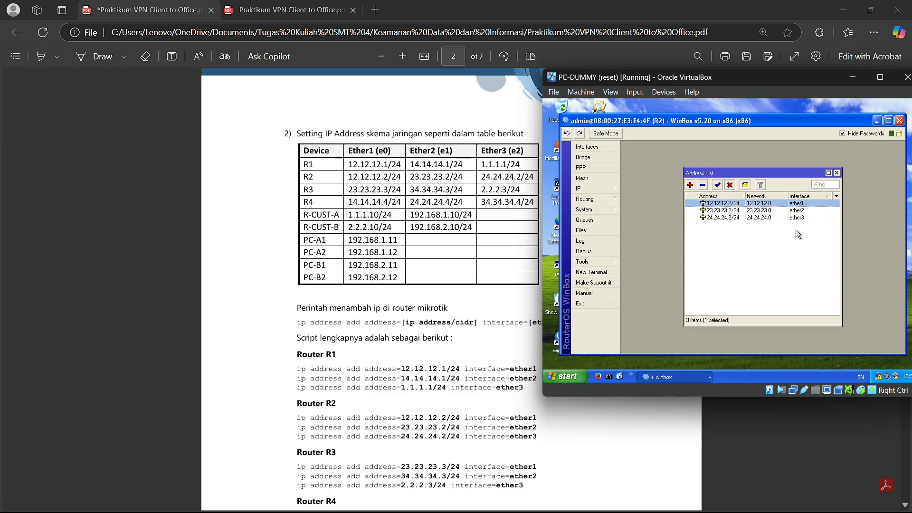
{"action": "double_click", "coordinate": [739, 210]}
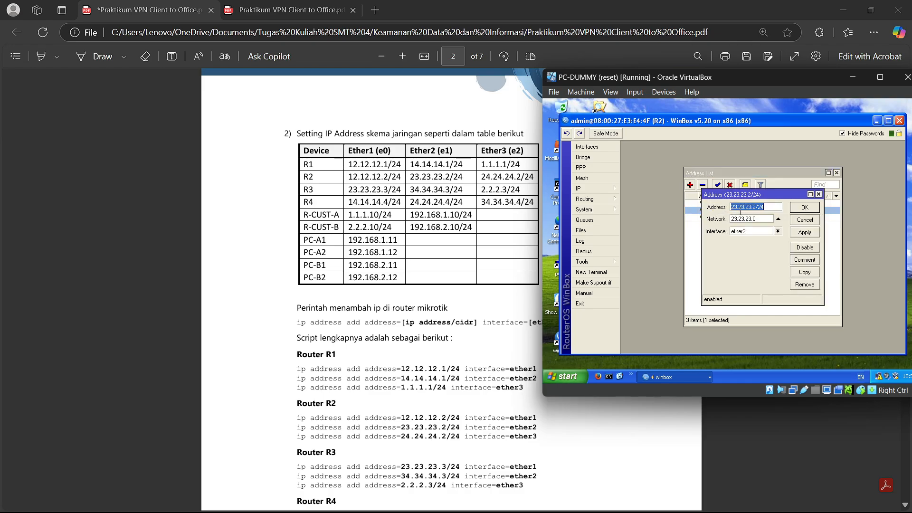
{"action": "left_click", "coordinate": [801, 212]}
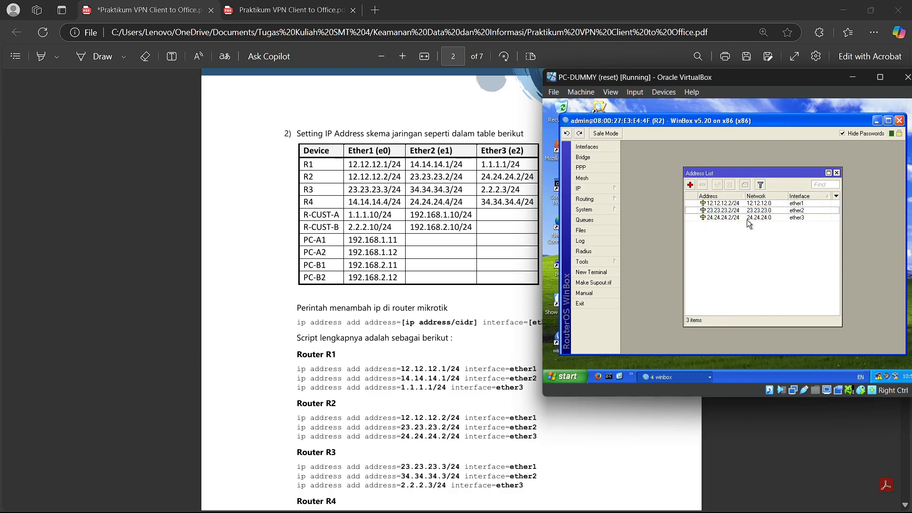
{"action": "left_click", "coordinate": [747, 218]}
{"action": "left_click", "coordinate": [734, 227]}
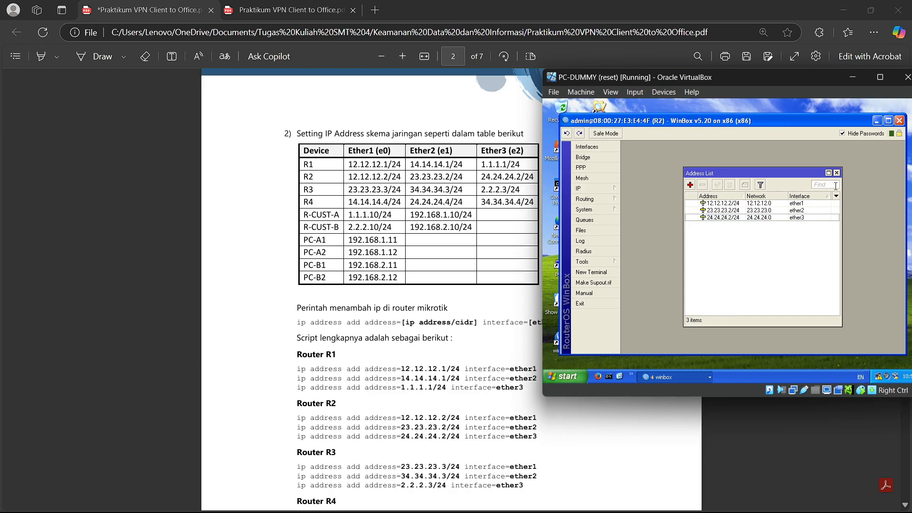
{"action": "left_click", "coordinate": [731, 219]}
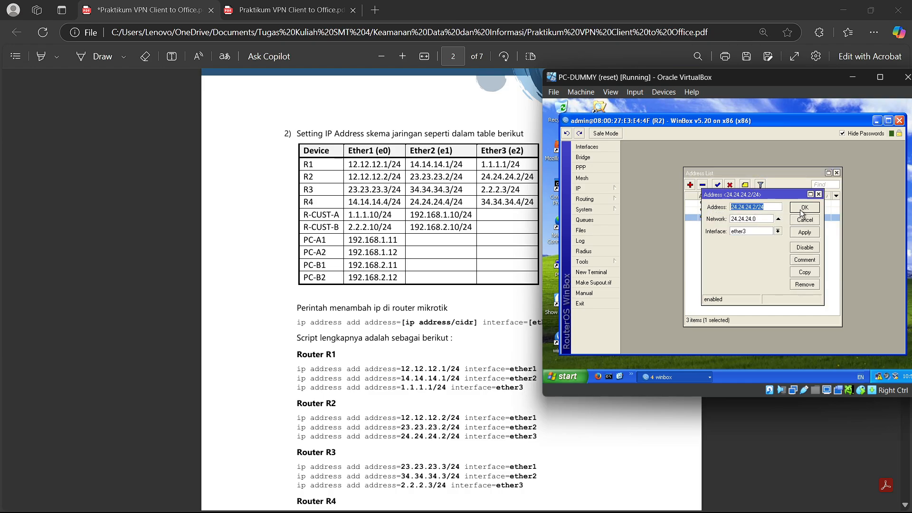
{"action": "left_click", "coordinate": [837, 173]}
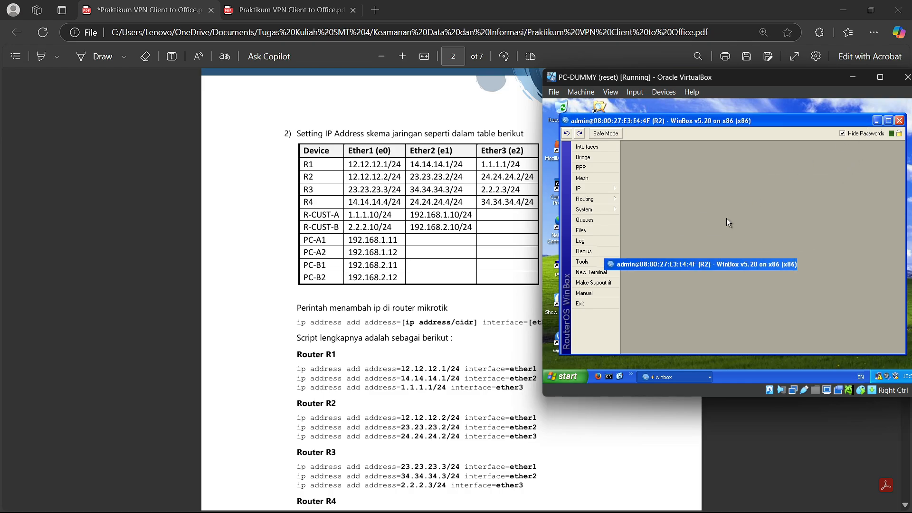
{"action": "left_click", "coordinate": [877, 120]}
{"action": "left_click", "coordinate": [708, 377]}
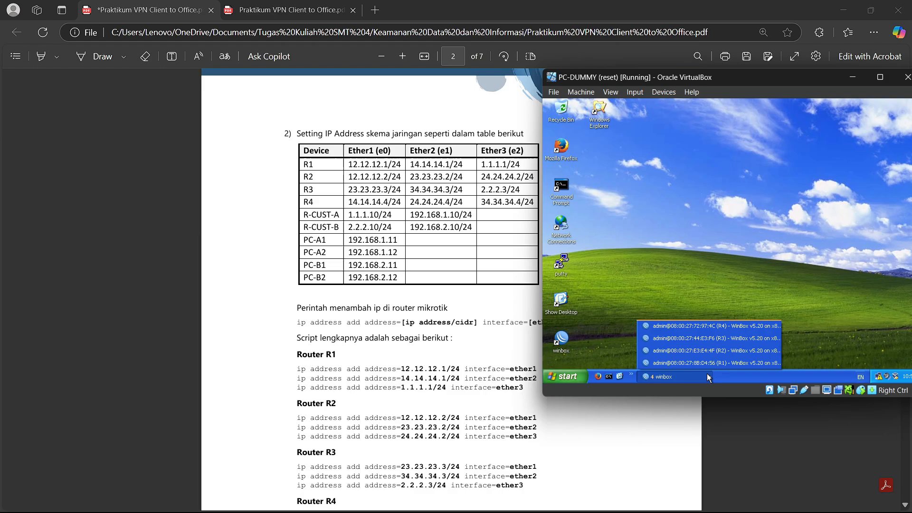
- Open R3's address list to check 23.23.23.3/24, 34.34.34.3/24 and 2.2.2.3/24, then minimise R3
{"action": "left_click", "coordinate": [707, 338]}
{"action": "left_click", "coordinate": [589, 188]}
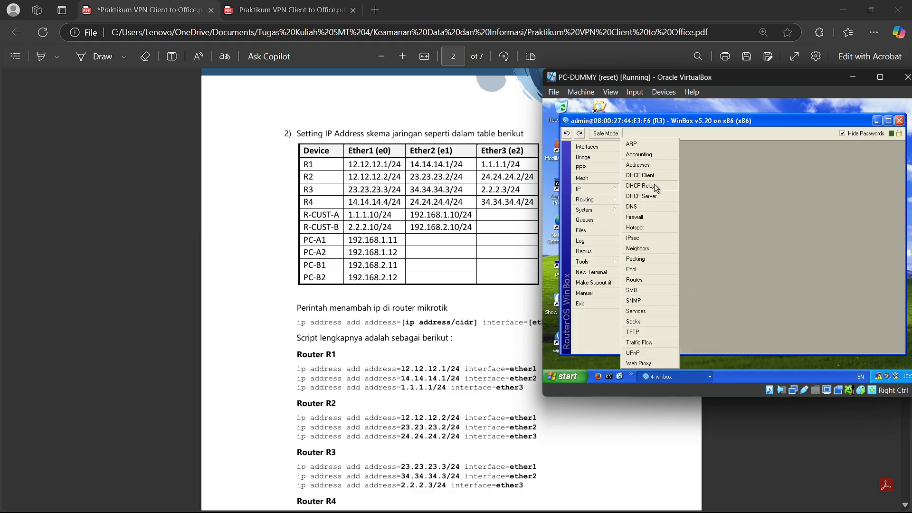
{"action": "left_click", "coordinate": [637, 163]}
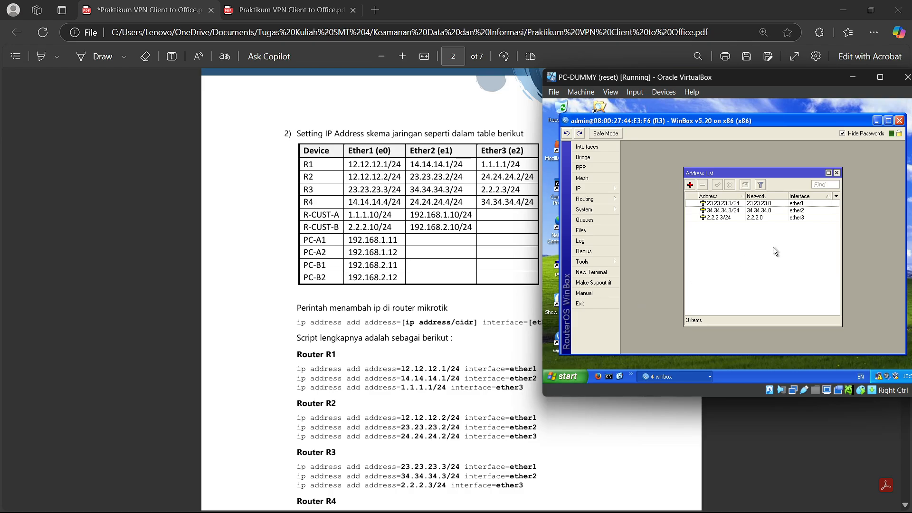
{"action": "left_click", "coordinate": [837, 173]}
{"action": "left_click", "coordinate": [877, 121]}
- Check R4's addresses 14.14.14.4/24, 24.24.24.4/24 and 34.34.34.4/24, then minimise R4
{"action": "left_click", "coordinate": [710, 376]}
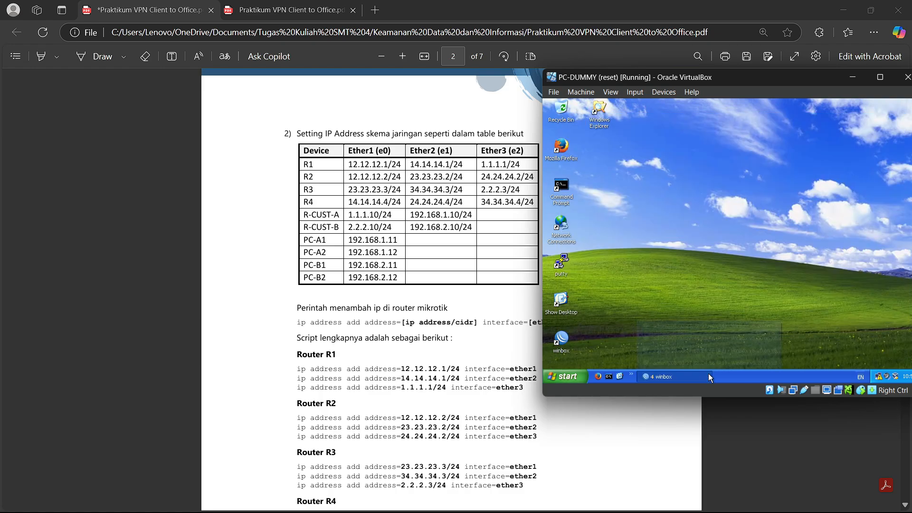
{"action": "left_click", "coordinate": [711, 332]}
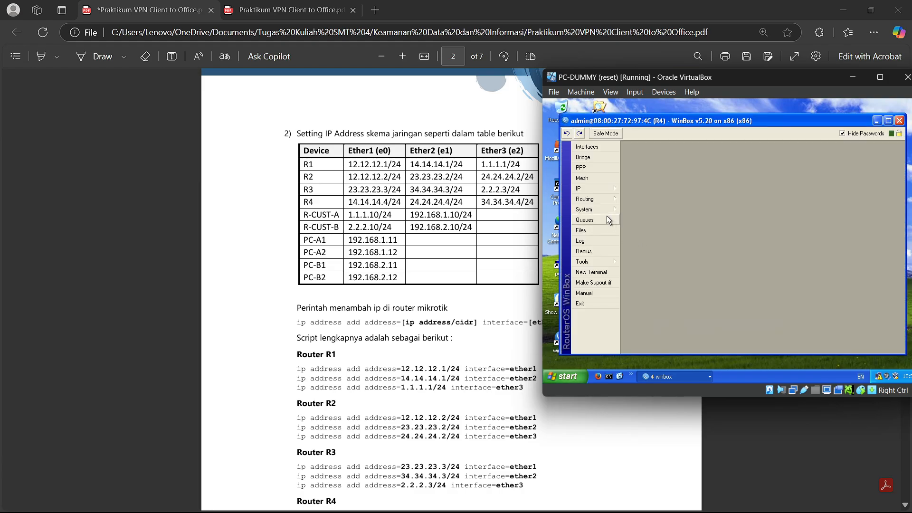
{"action": "mouse_move", "coordinate": [595, 189]}
{"action": "left_click", "coordinate": [662, 167]}
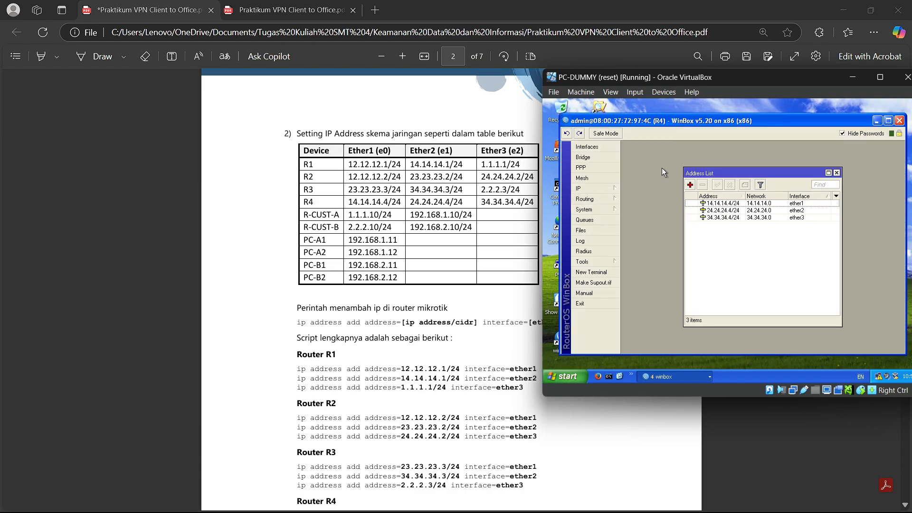
{"action": "left_click", "coordinate": [837, 173]}
{"action": "left_click", "coordinate": [877, 121]}
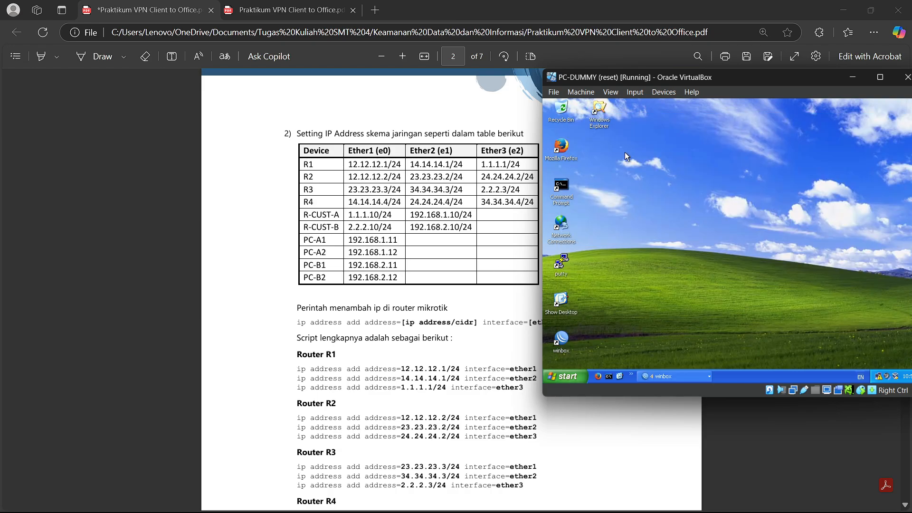
- Return to the PDF table and highlight the R-CUST-A and R-CUST-B rows
{"action": "left_click", "coordinate": [305, 222]}
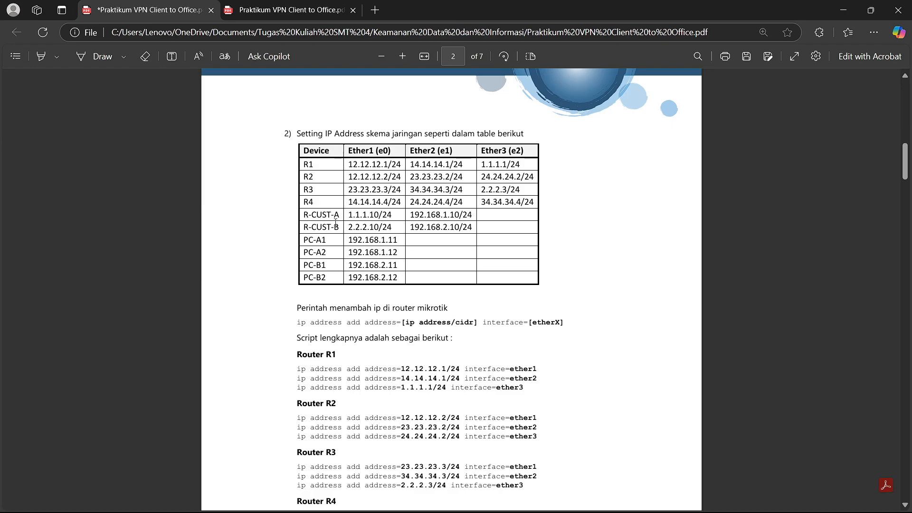
{"action": "left_click_drag", "start_coordinate": [349, 215], "coordinate": [472, 227]}
{"action": "left_click", "coordinate": [504, 474]}
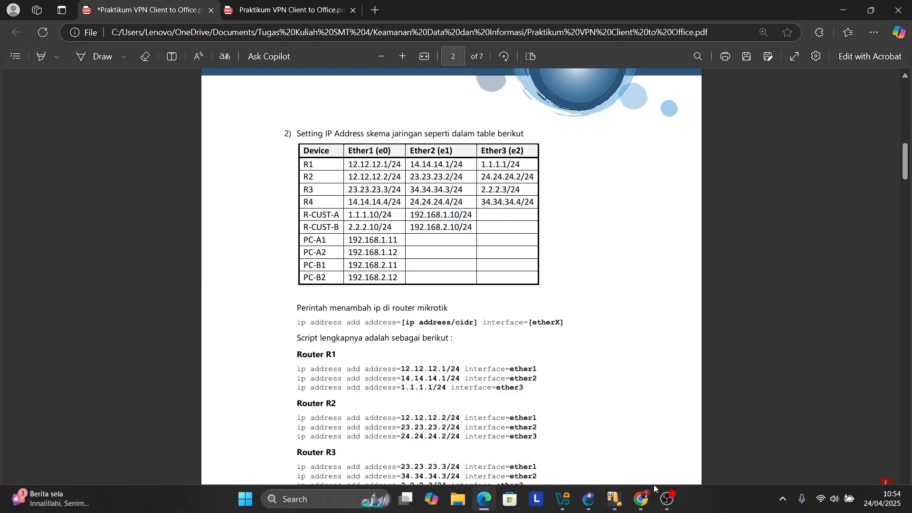
- From PC-A1, launch WinBox and connect to router R-CUST-A
{"action": "mouse_move", "coordinate": [618, 508]}
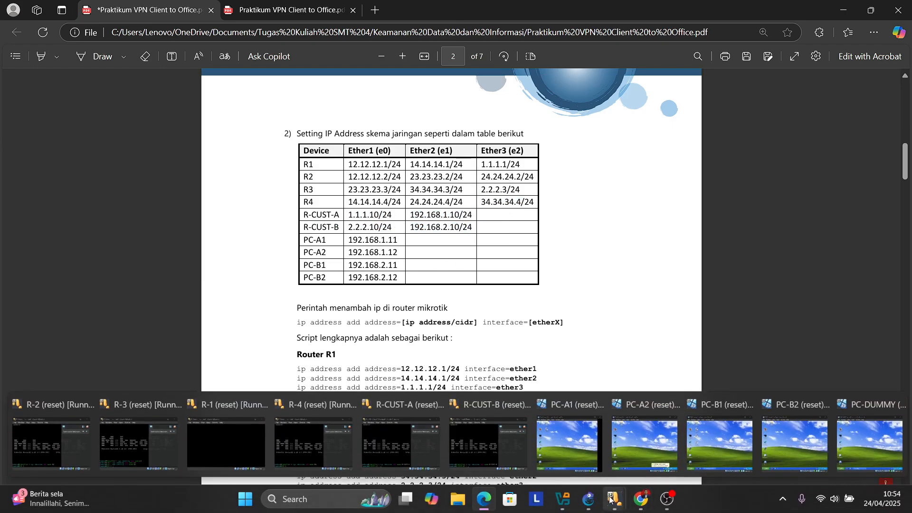
{"action": "left_click", "coordinate": [570, 443]}
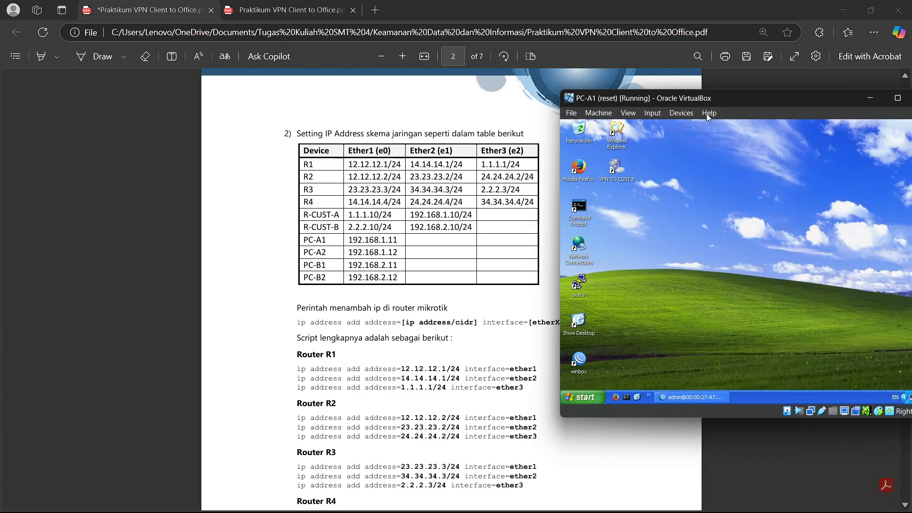
{"action": "double_click", "coordinate": [579, 359]}
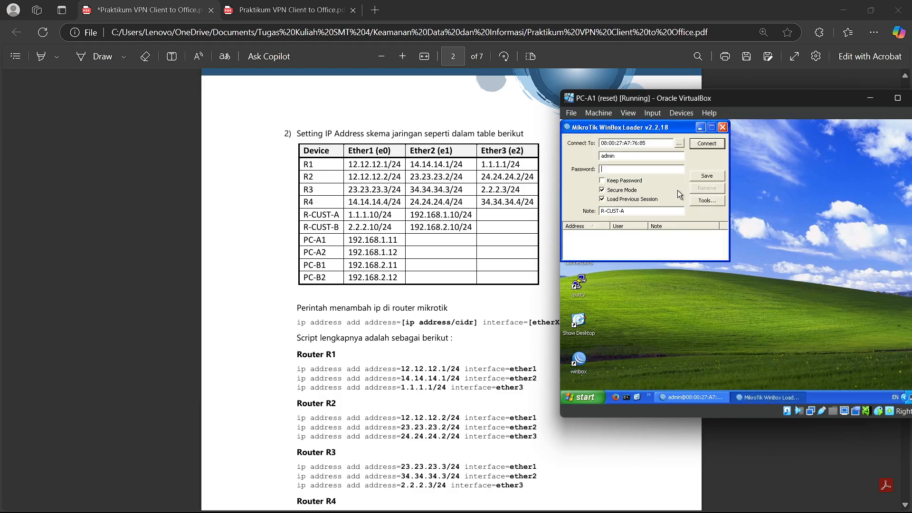
{"action": "left_click", "coordinate": [680, 143]}
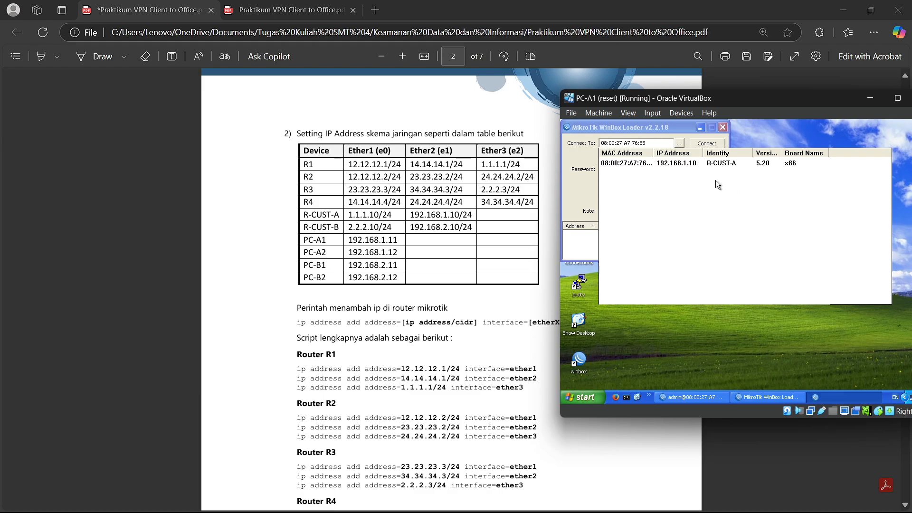
{"action": "left_click", "coordinate": [722, 128]}
{"action": "left_click", "coordinate": [688, 393]}
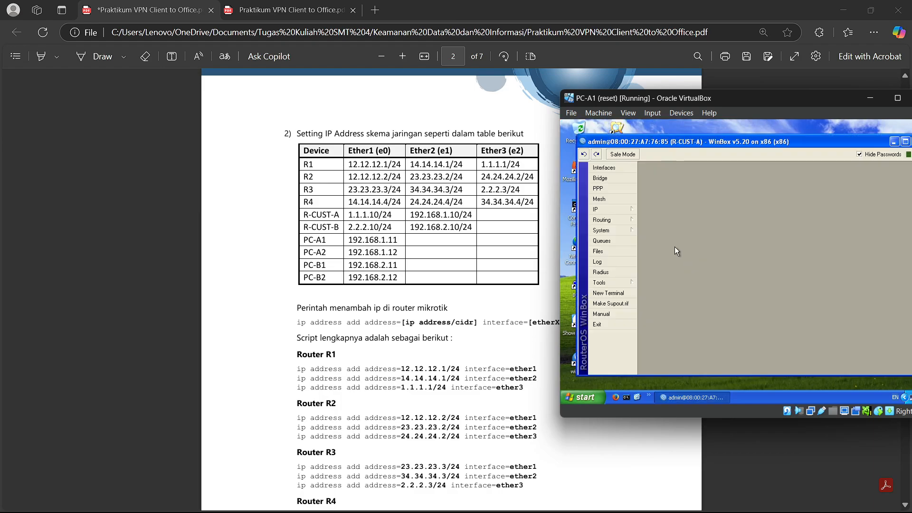
- Confirm R-CUST-A's 1.1.1.10/24 and 192.168.1.10/24 addresses, then hide WinBox and PC-A1
{"action": "left_click", "coordinate": [599, 209]}
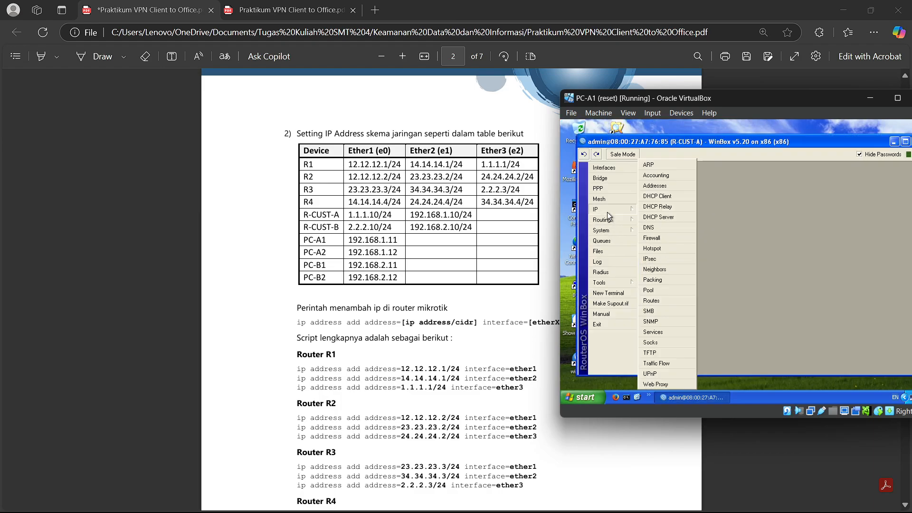
{"action": "left_click", "coordinate": [655, 186]}
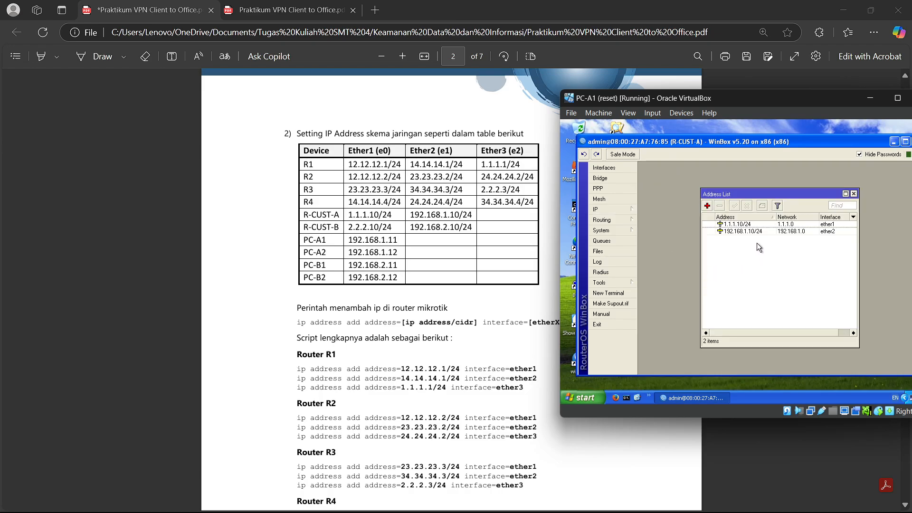
{"action": "double_click", "coordinate": [782, 225]}
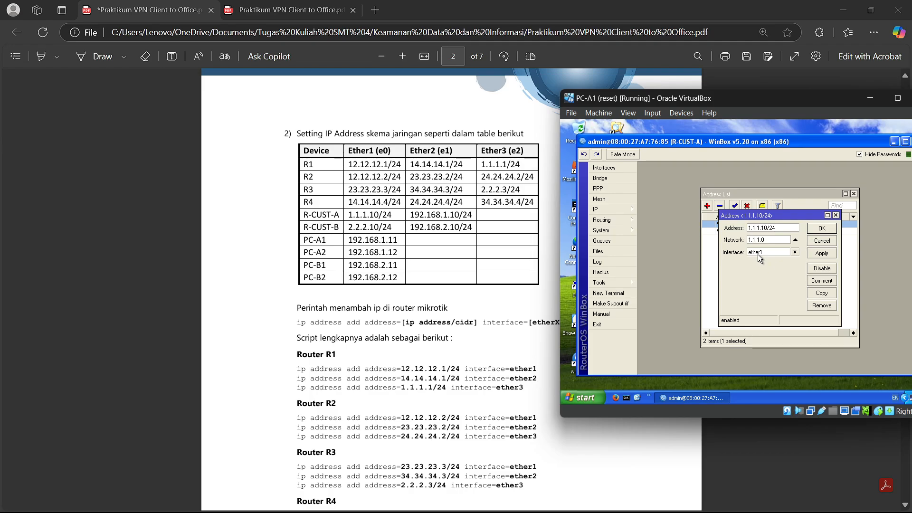
{"action": "left_click", "coordinate": [822, 229]}
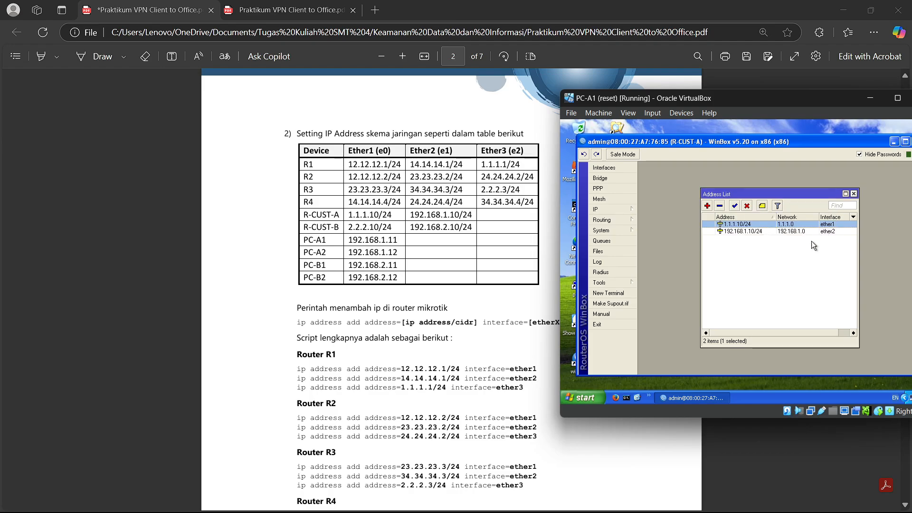
{"action": "double_click", "coordinate": [768, 232]}
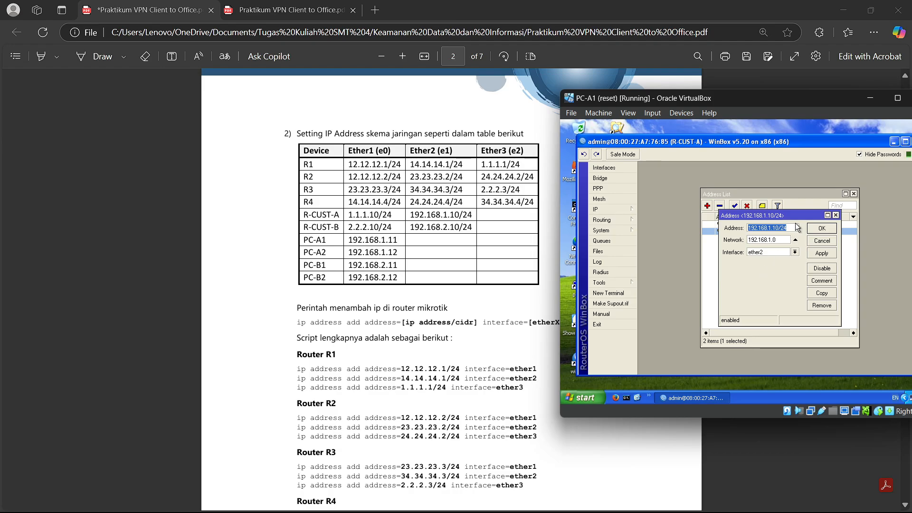
{"action": "left_click", "coordinate": [820, 232]}
{"action": "left_click", "coordinate": [854, 193]}
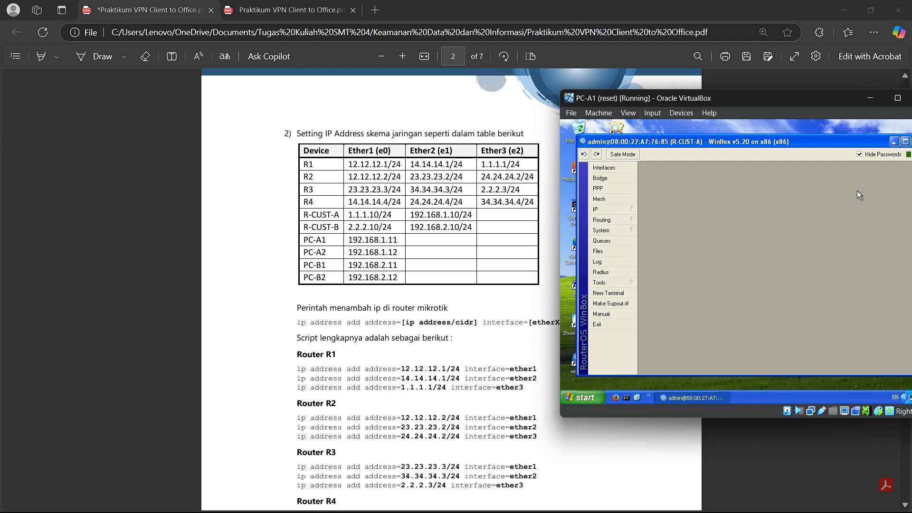
{"action": "left_click", "coordinate": [895, 142]}
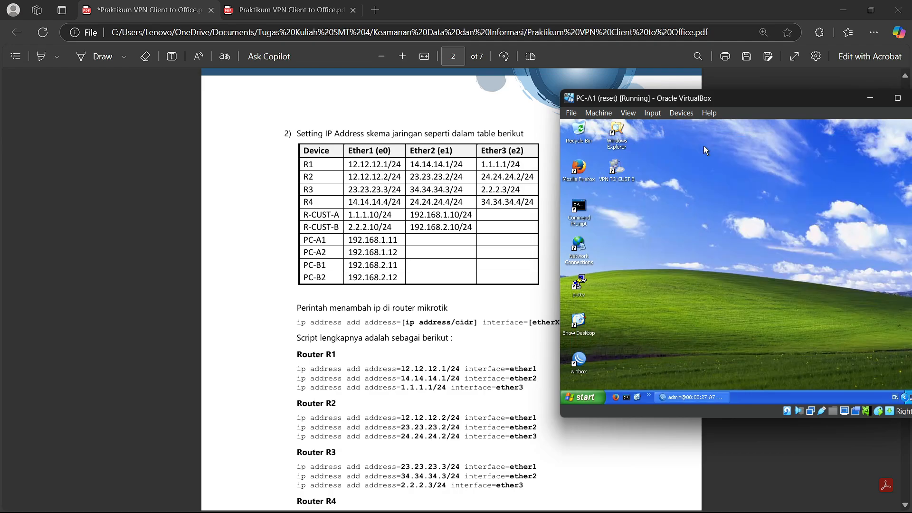
{"action": "left_click", "coordinate": [870, 98]}
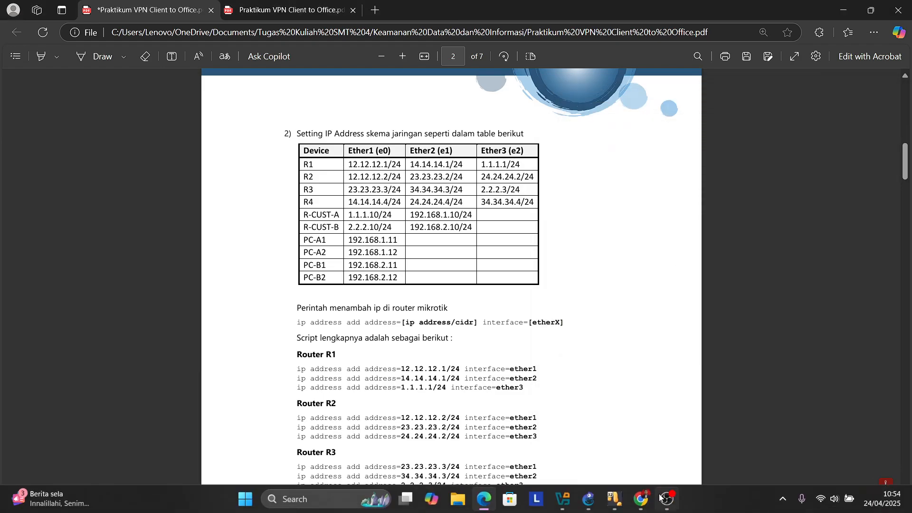
{"action": "mouse_move", "coordinate": [614, 503]}
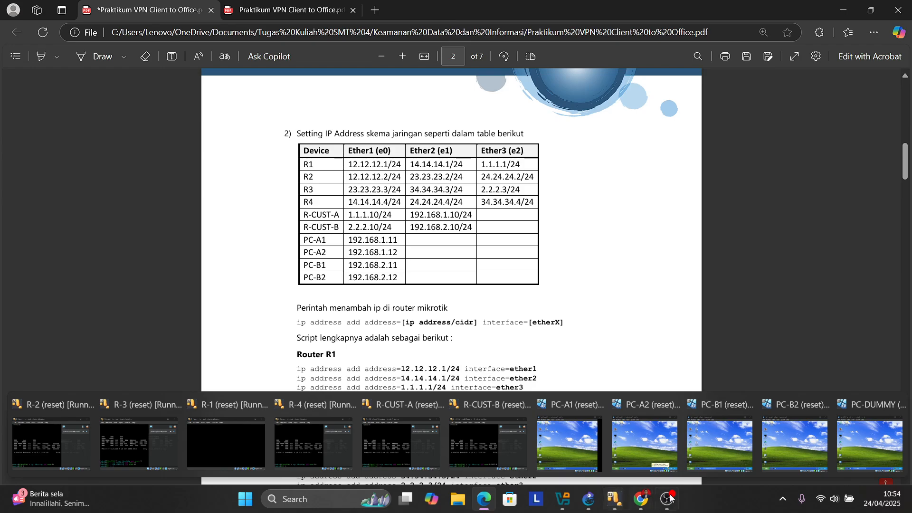
{"action": "left_click", "coordinate": [723, 445]}
{"action": "left_click_drag", "start_coordinate": [537, 100], "coordinate": [753, 92]}
{"action": "double_click", "coordinate": [566, 354]}
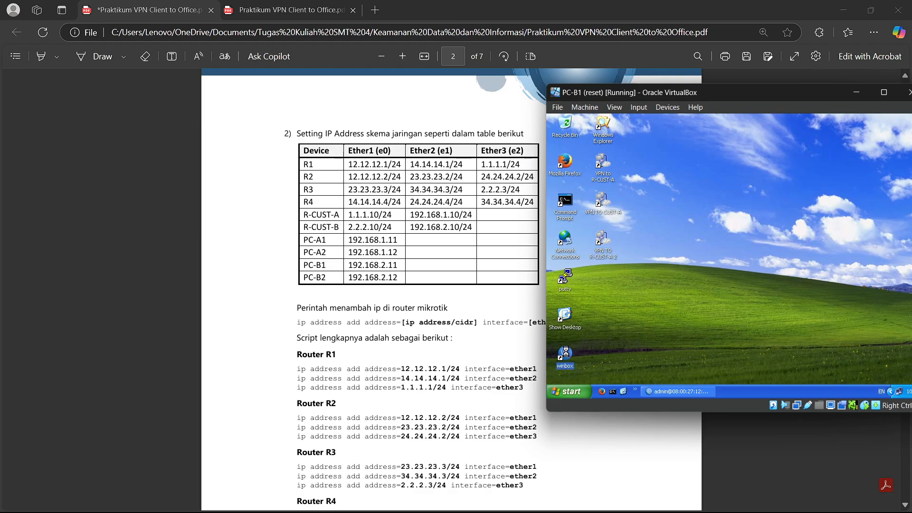
{"action": "left_click", "coordinate": [665, 138]}
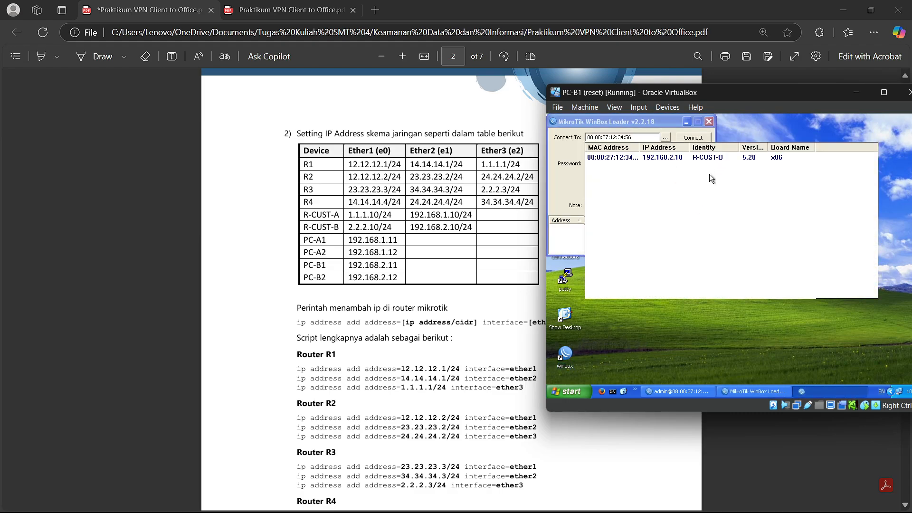
{"action": "left_click", "coordinate": [694, 138]}
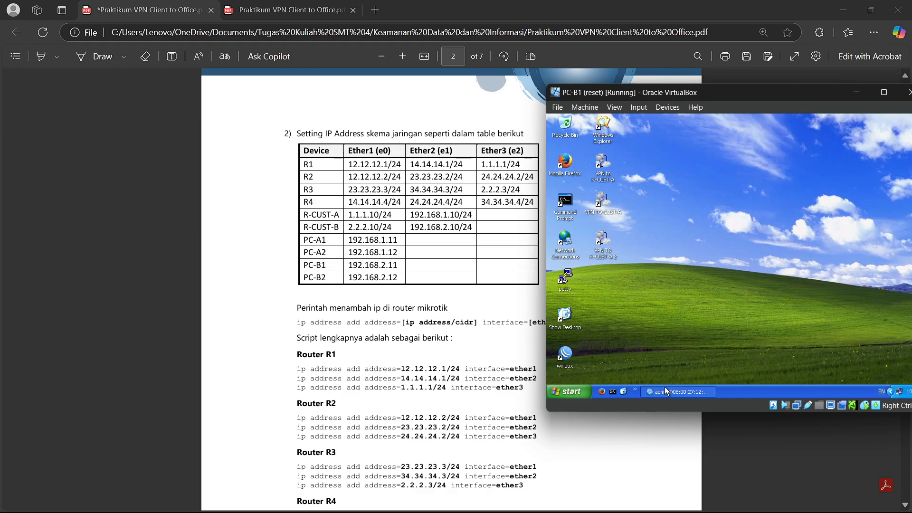
{"action": "left_click", "coordinate": [592, 204]}
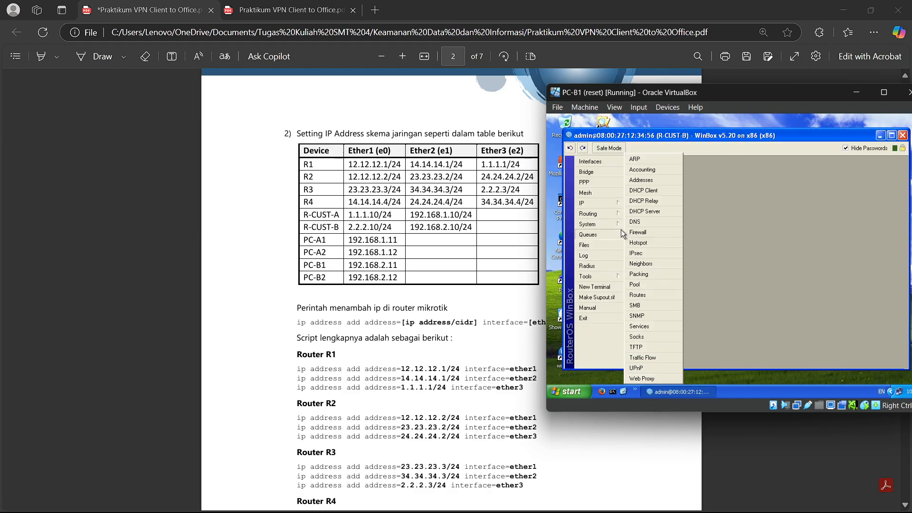
{"action": "left_click", "coordinate": [651, 180]}
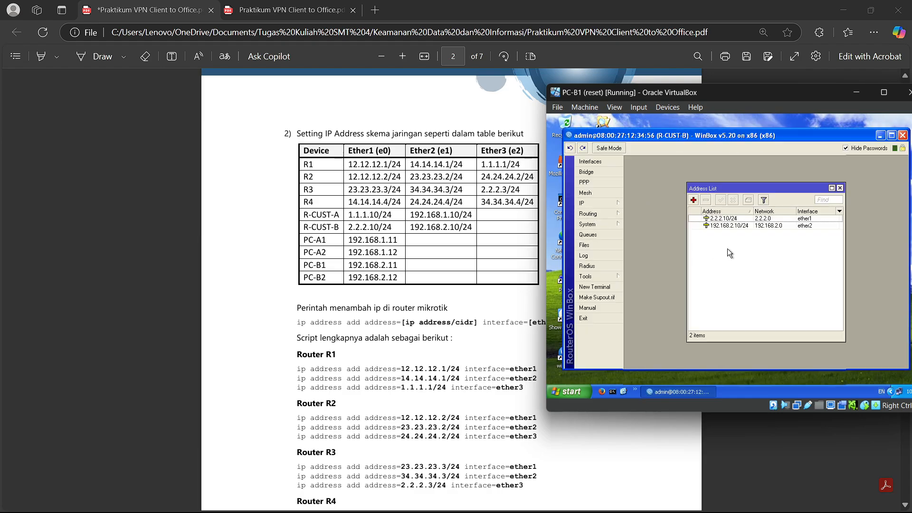
{"action": "double_click", "coordinate": [761, 219]}
{"action": "left_click", "coordinate": [763, 221]}
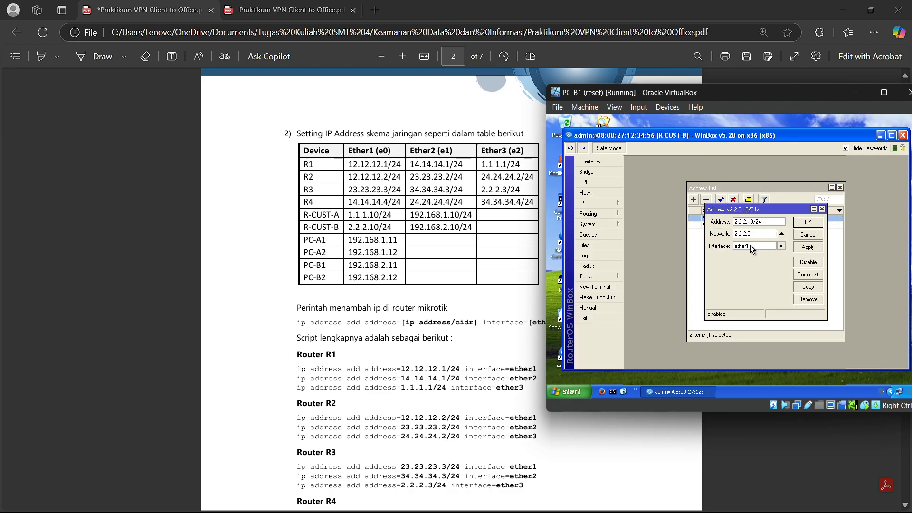
{"action": "left_click", "coordinate": [807, 222]}
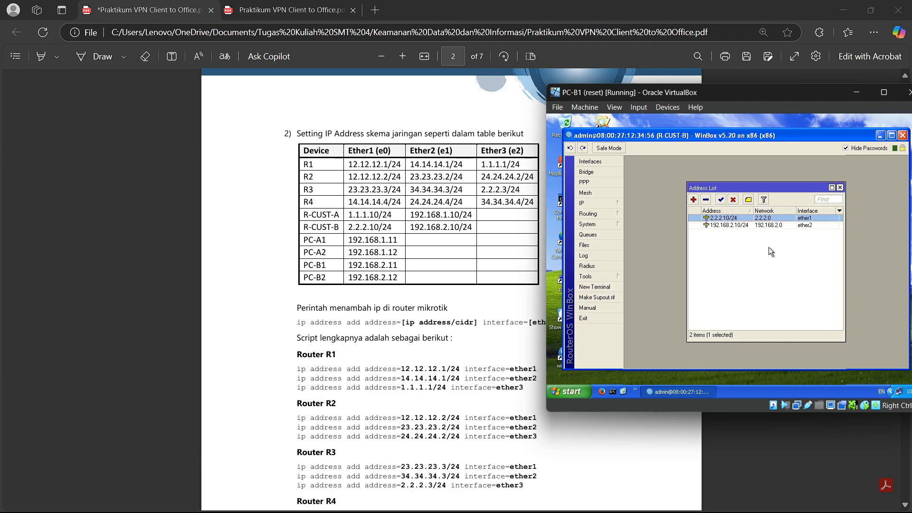
{"action": "double_click", "coordinate": [757, 227]}
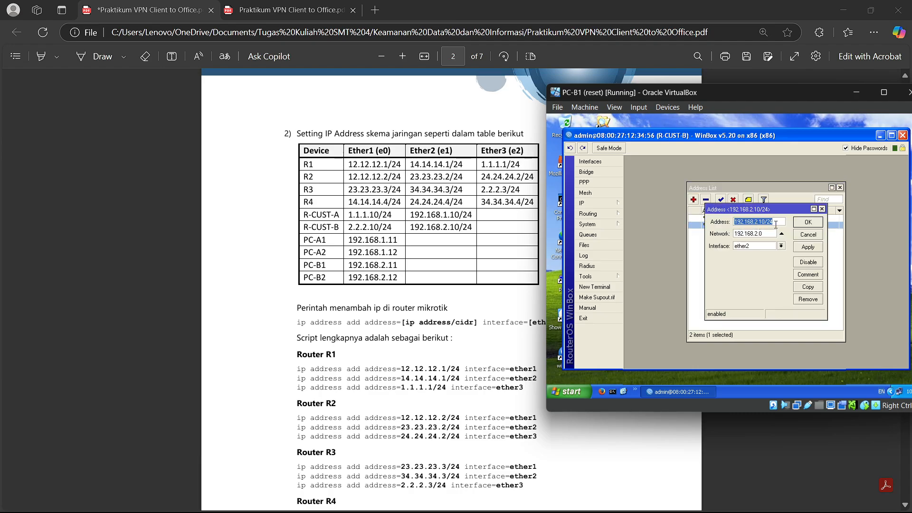
{"action": "left_click", "coordinate": [775, 224]}
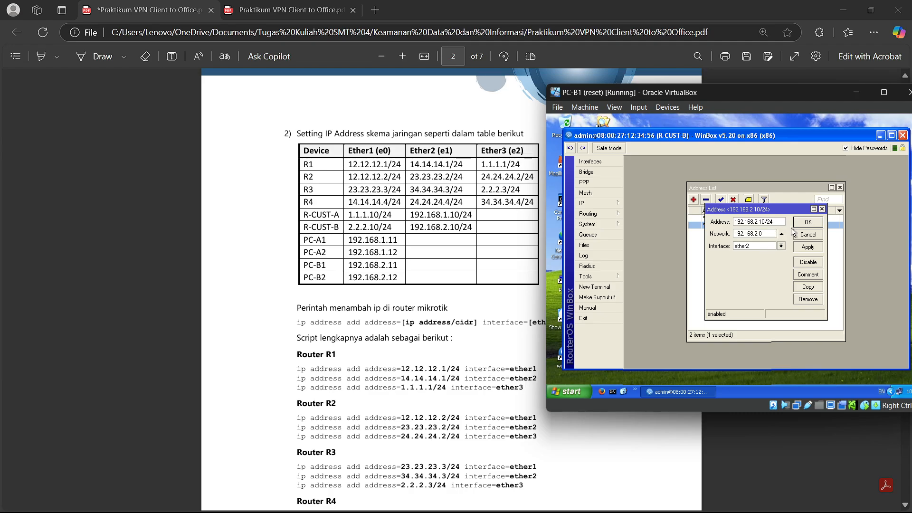
{"action": "left_click", "coordinate": [807, 222]}
{"action": "left_click", "coordinate": [840, 188]}
{"action": "left_click", "coordinate": [881, 137]}
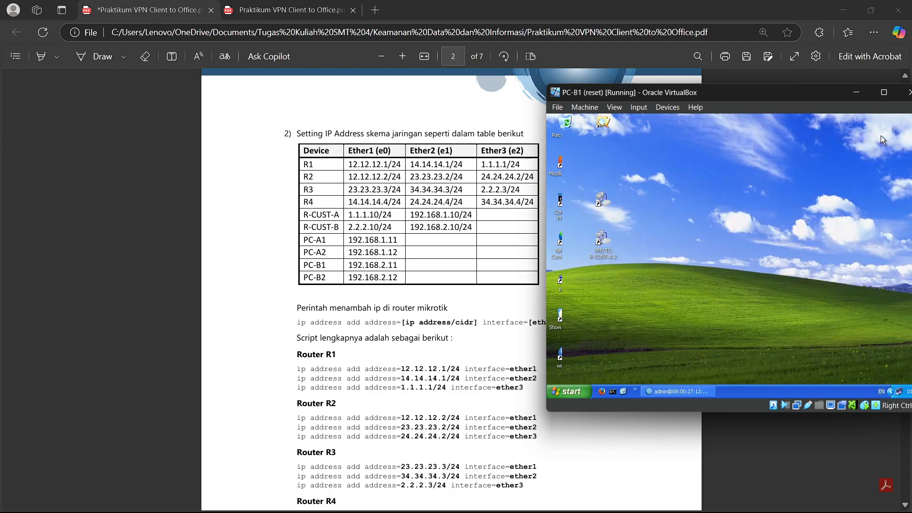
{"action": "left_click", "coordinate": [860, 95]}
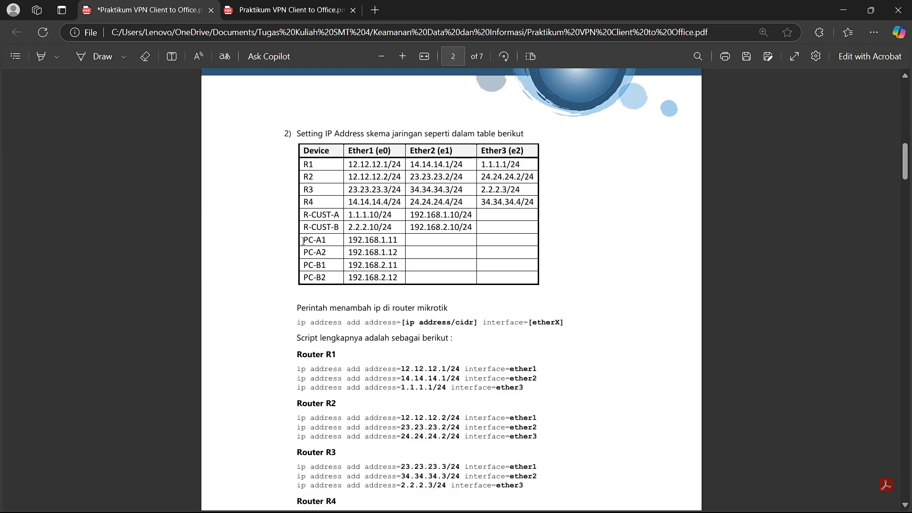
- Highlight the PC rows of the IP table, then scroll to page 3's OSPF networks table
{"action": "left_click_drag", "start_coordinate": [303, 241], "coordinate": [426, 300]}
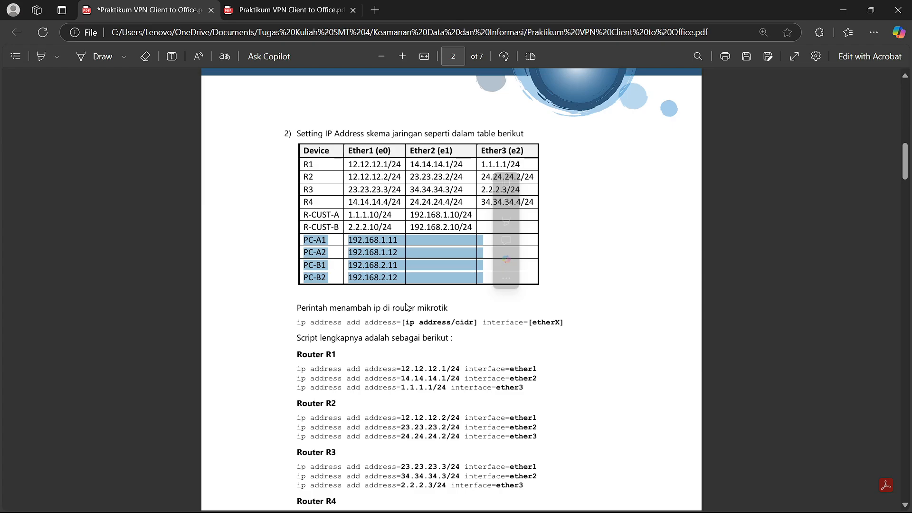
{"action": "left_click", "coordinate": [650, 285]}
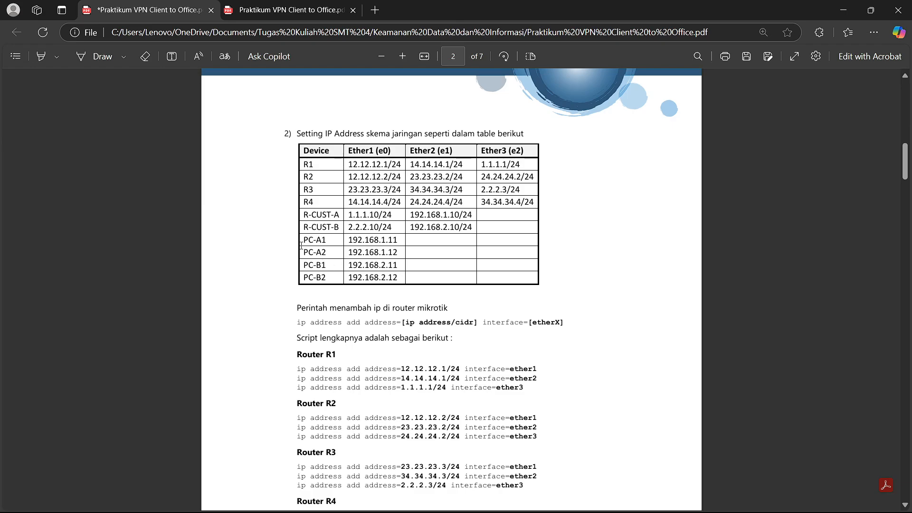
{"action": "left_click_drag", "start_coordinate": [304, 239], "coordinate": [407, 277]}
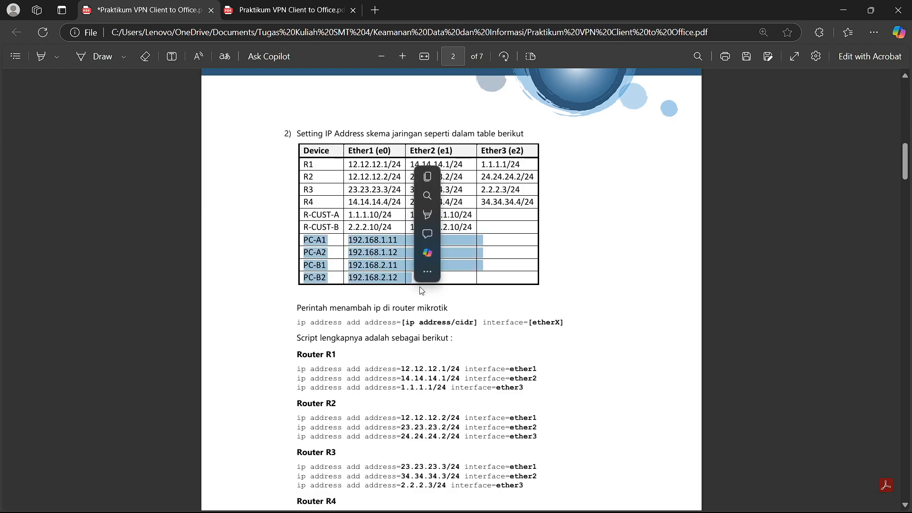
{"action": "left_click", "coordinate": [420, 287]}
{"action": "scroll", "coordinate": [476, 270], "scroll_direction": "down", "scroll_amount": 3}
{"action": "scroll", "coordinate": [476, 270], "scroll_direction": "down", "scroll_amount": 10}
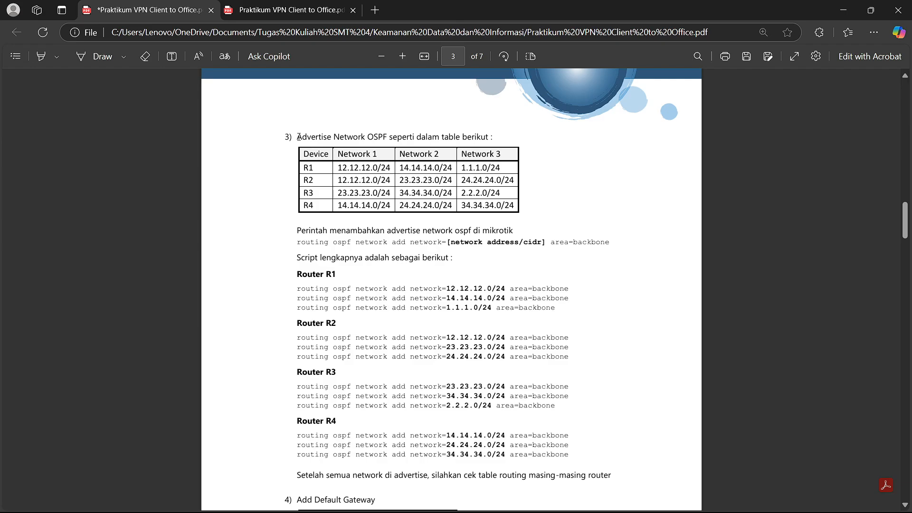
{"action": "left_click_drag", "start_coordinate": [298, 137], "coordinate": [334, 139]}
{"action": "left_click", "coordinate": [499, 160]}
- Restore PC-DUMMY and switch to R1's WinBox session after noting R1's three OSPF networks
{"action": "mouse_move", "coordinate": [616, 506]}
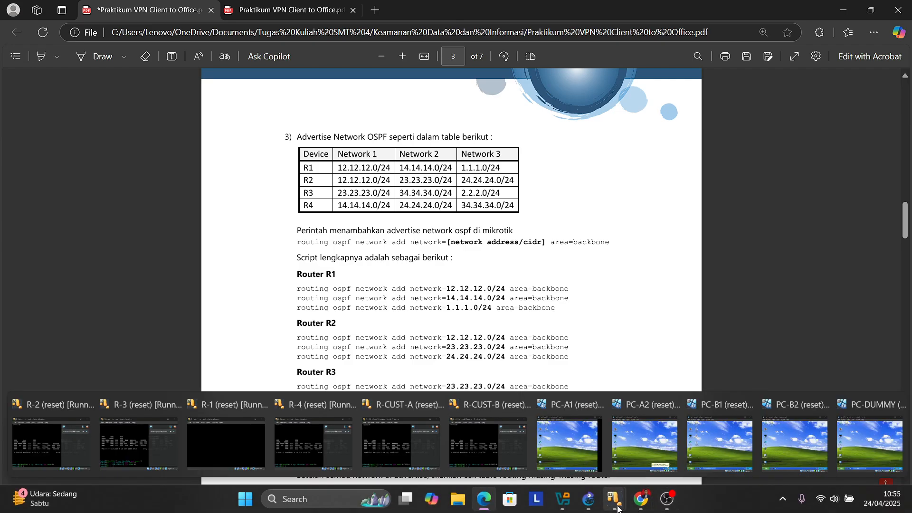
{"action": "left_click", "coordinate": [877, 457]}
{"action": "left_click", "coordinate": [709, 374]}
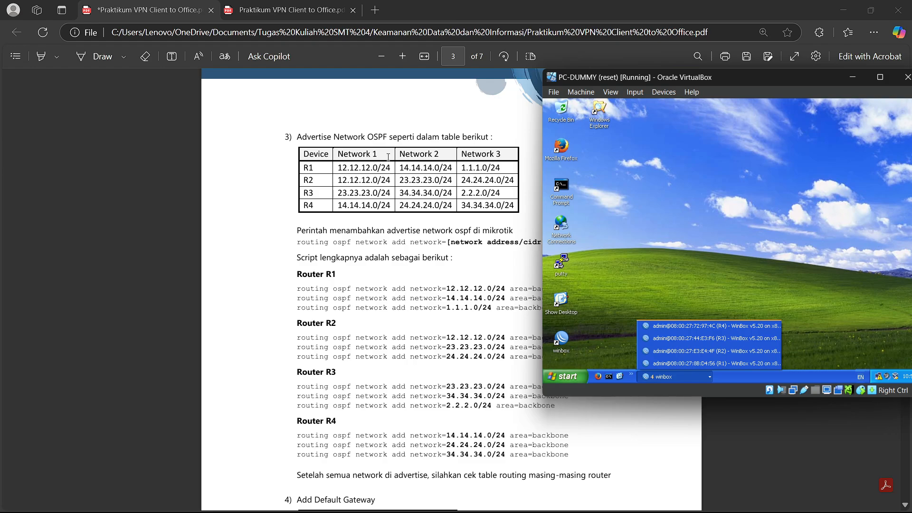
{"action": "left_click_drag", "start_coordinate": [337, 167], "coordinate": [491, 195]}
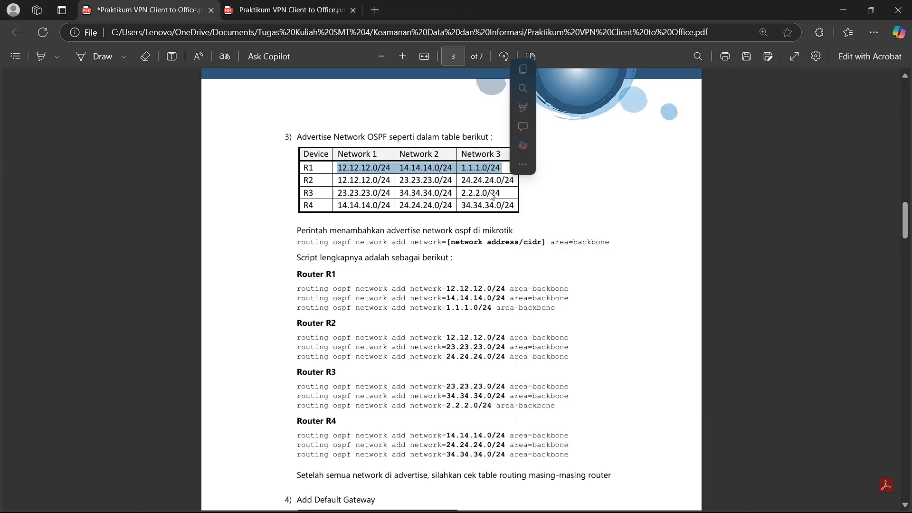
{"action": "left_click", "coordinate": [493, 197]}
{"action": "key", "text": "alt+Tab"}
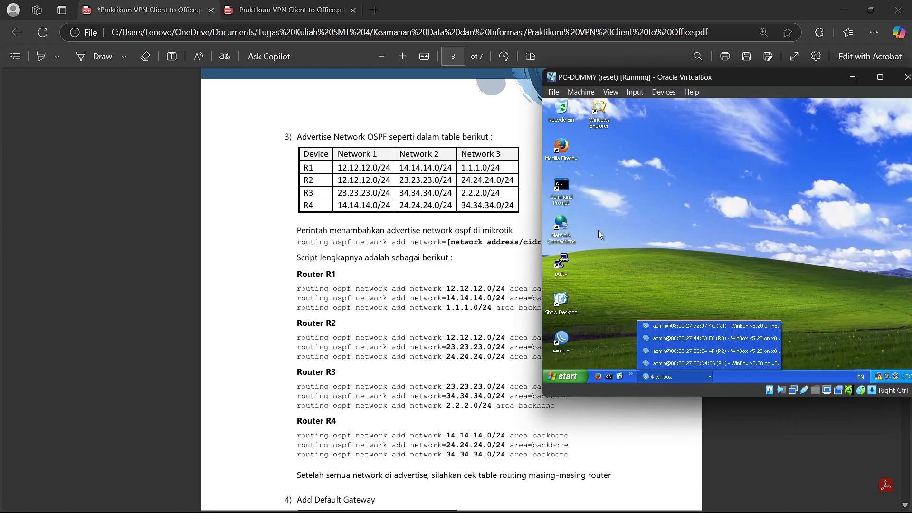
{"action": "left_click", "coordinate": [697, 361]}
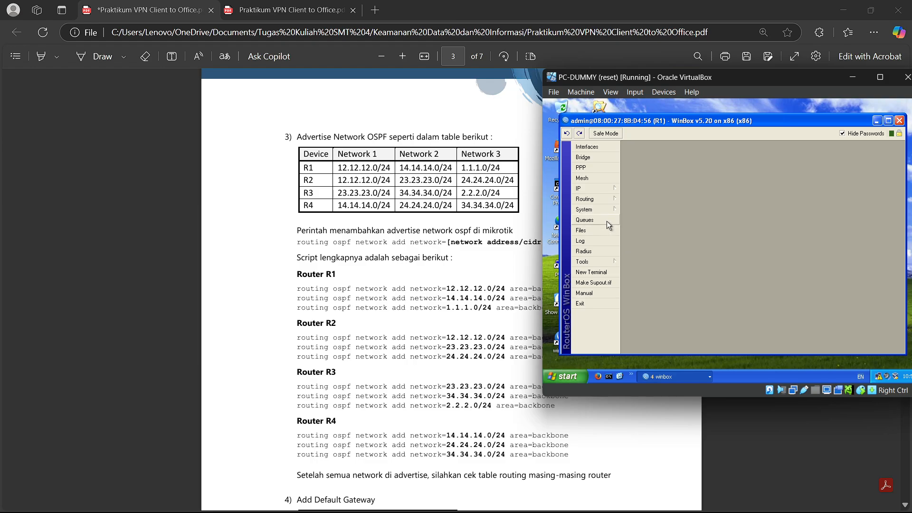
{"action": "left_click", "coordinate": [597, 186]}
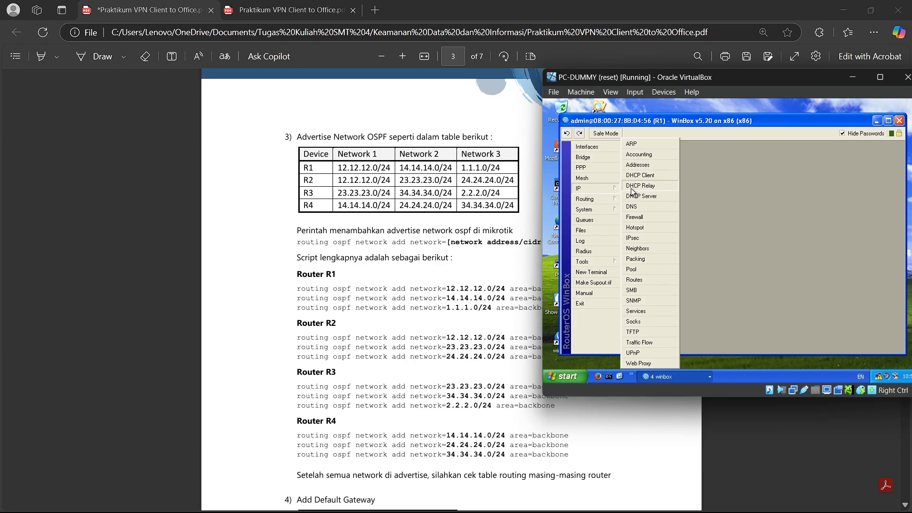
{"action": "left_click", "coordinate": [607, 199]}
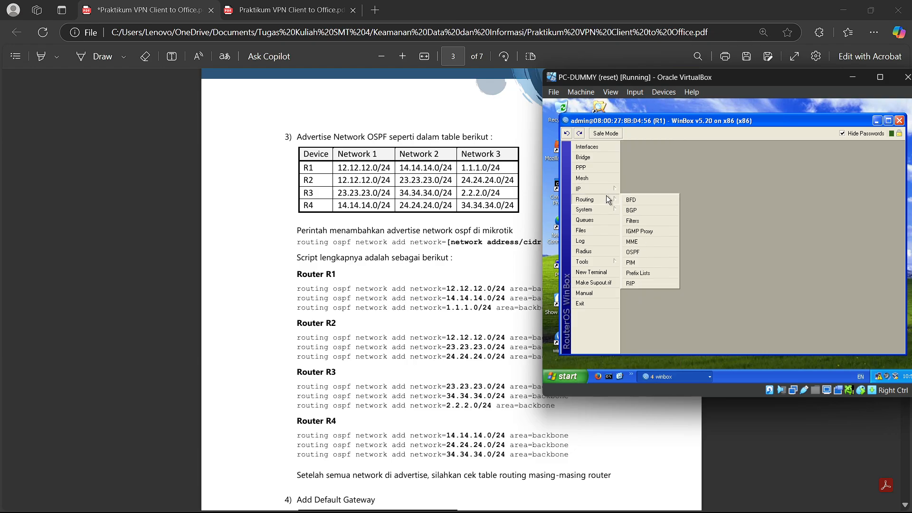
{"action": "left_click", "coordinate": [602, 188]}
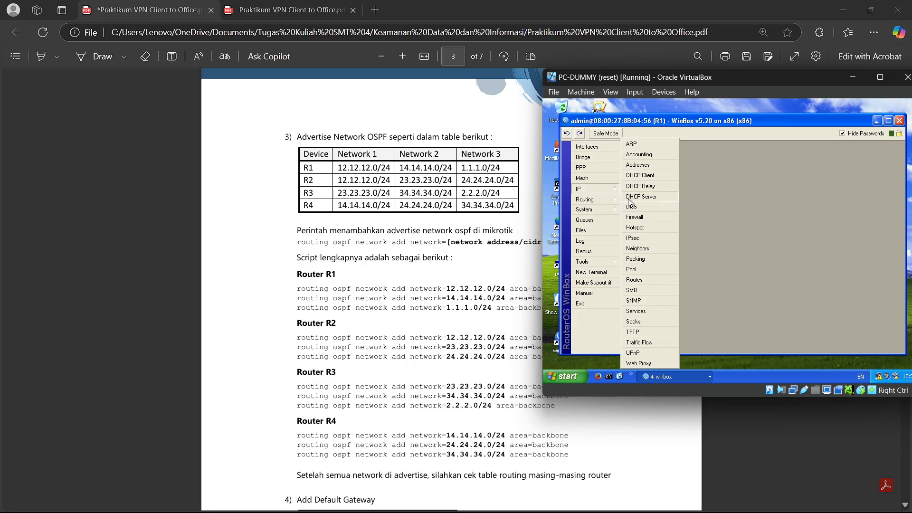
{"action": "left_click", "coordinate": [655, 280]}
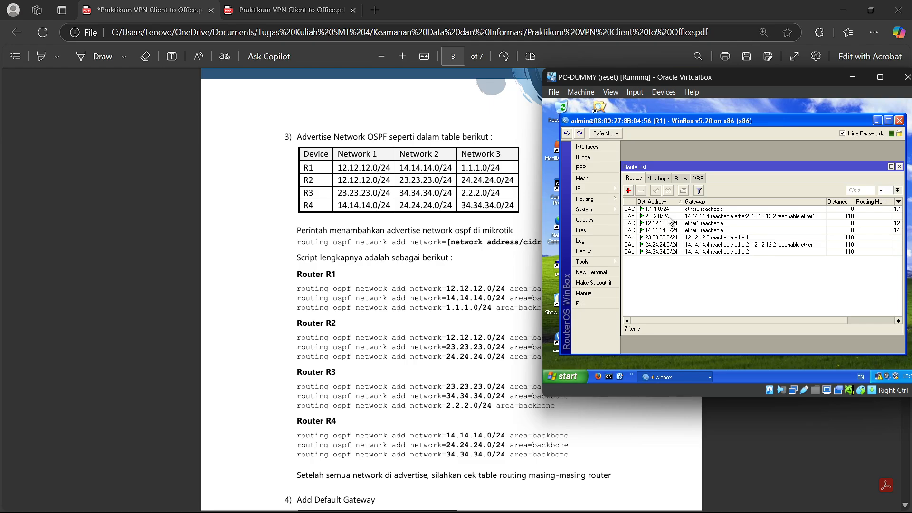
{"action": "left_click", "coordinate": [661, 178]}
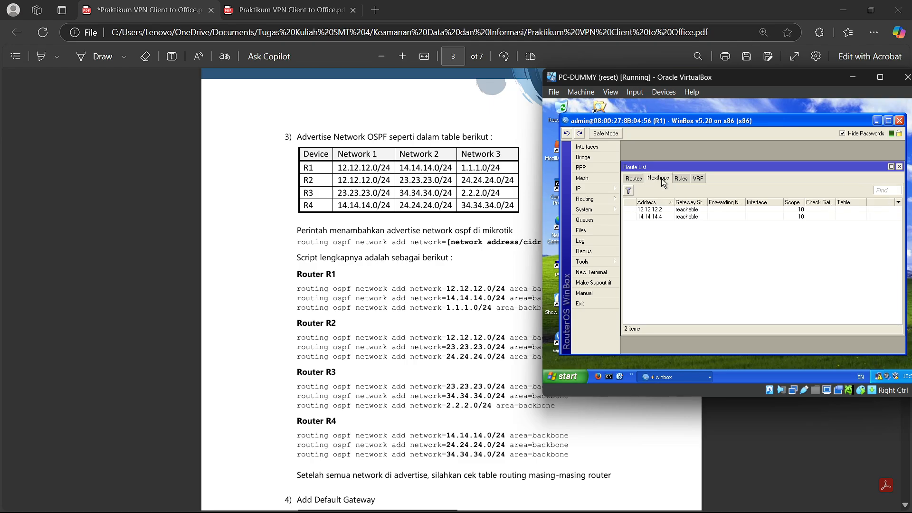
{"action": "left_click", "coordinate": [679, 178]}
{"action": "left_click", "coordinate": [698, 179]}
{"action": "left_click", "coordinate": [641, 180]}
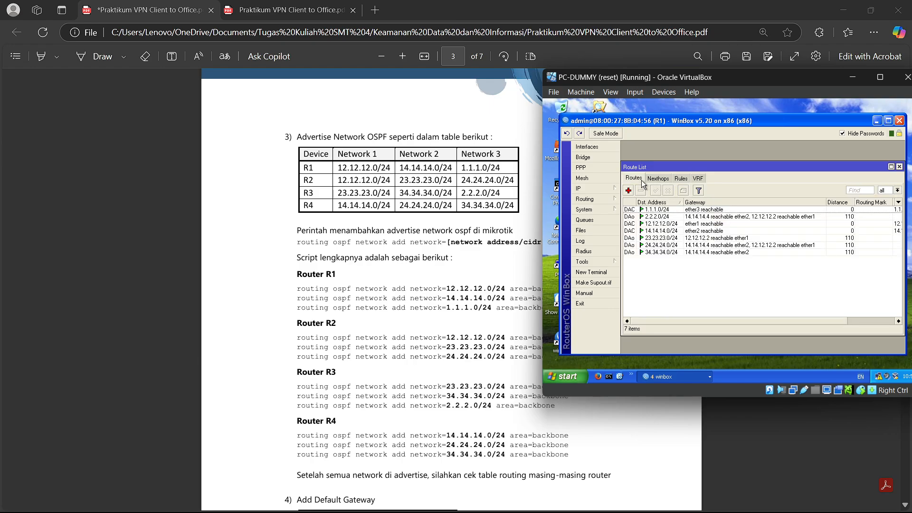
{"action": "left_click", "coordinate": [899, 167]}
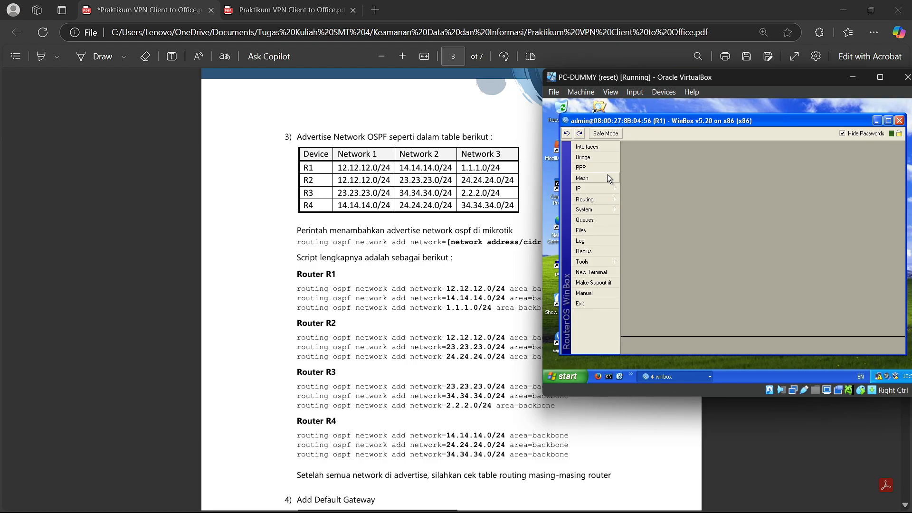
- Inspect R1's OSPF networks 1.1.1.0/24, 12.12.12.0/24 and 14.14.14.0/24 in backbone, then minimise R1
{"action": "left_click", "coordinate": [599, 201]}
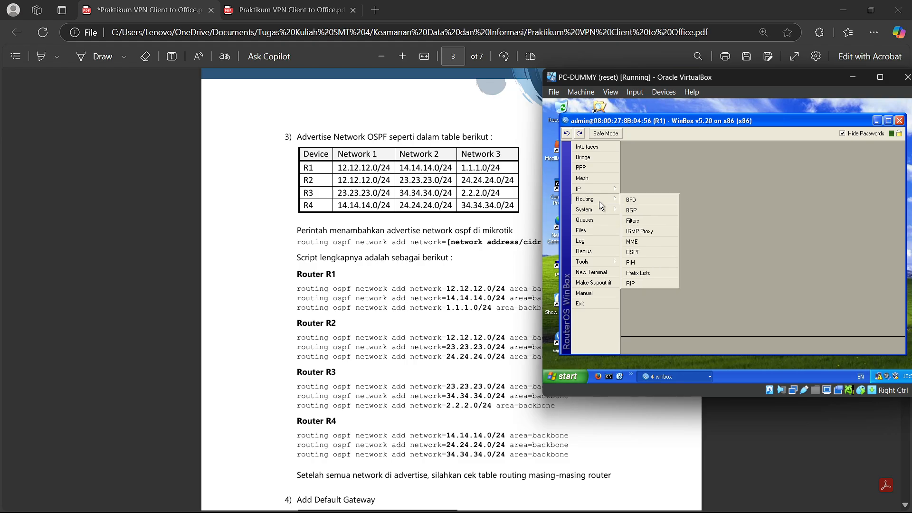
{"action": "left_click", "coordinate": [644, 249]}
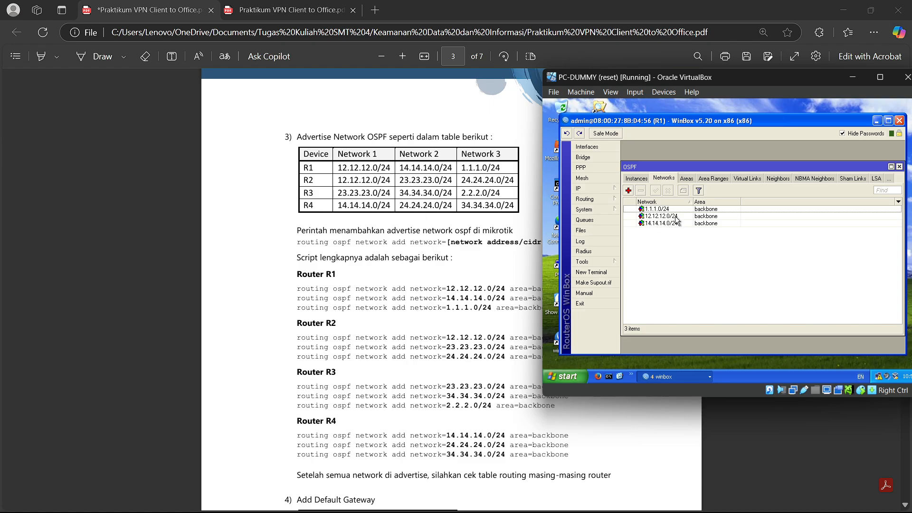
{"action": "double_click", "coordinate": [697, 212]}
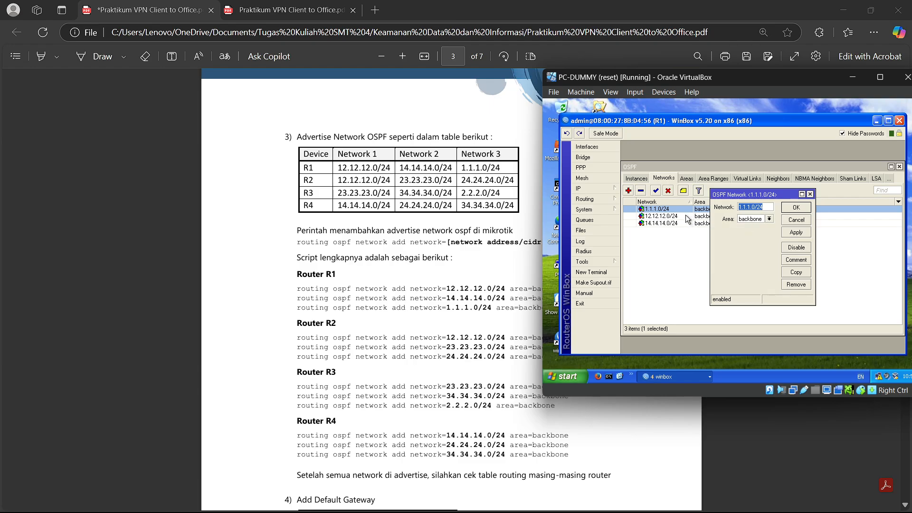
{"action": "left_click", "coordinate": [810, 195]}
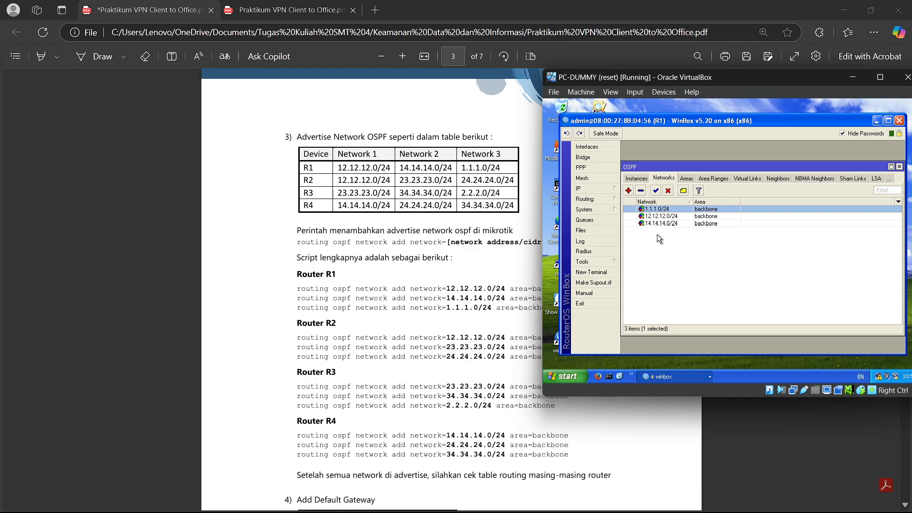
{"action": "left_click", "coordinate": [711, 250]}
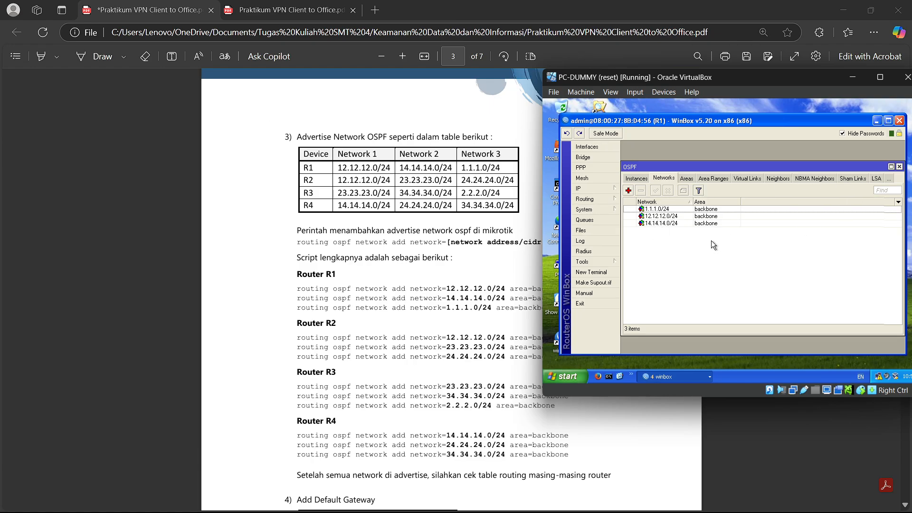
{"action": "left_click", "coordinate": [899, 167]}
{"action": "left_click", "coordinate": [875, 122]}
{"action": "left_click", "coordinate": [696, 378]}
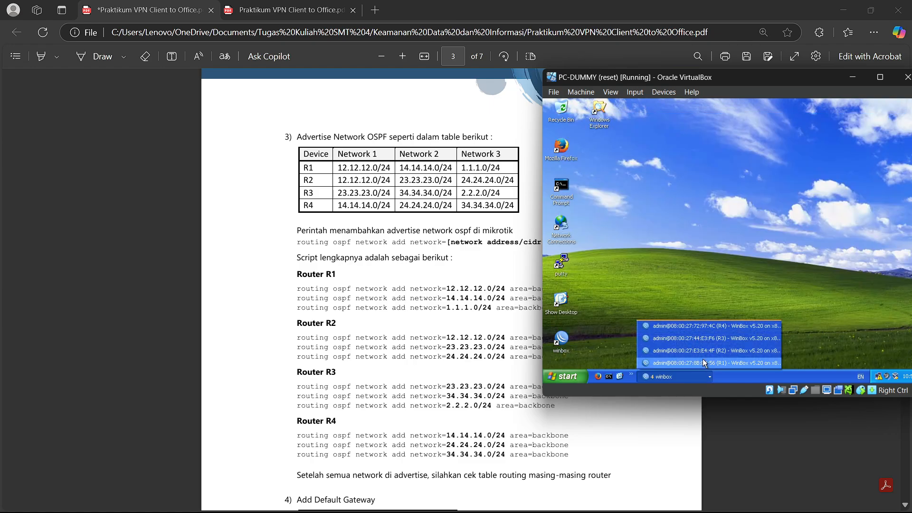
- Check R2's OSPF networks 12.12.12.0/24, 23.23.23.0/24 and 24.24.24.0/24 in backbone, then minimise R2
{"action": "left_click", "coordinate": [689, 351]}
{"action": "left_click", "coordinate": [589, 199]}
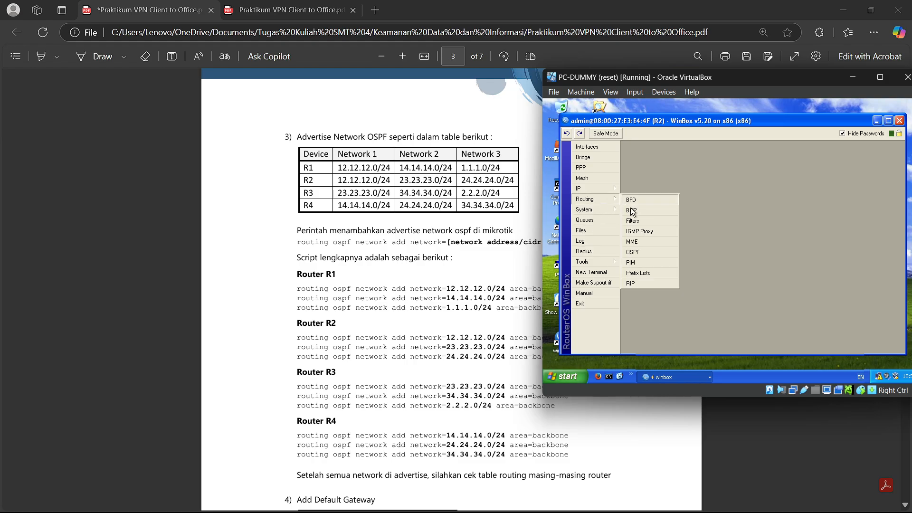
{"action": "left_click", "coordinate": [644, 252]}
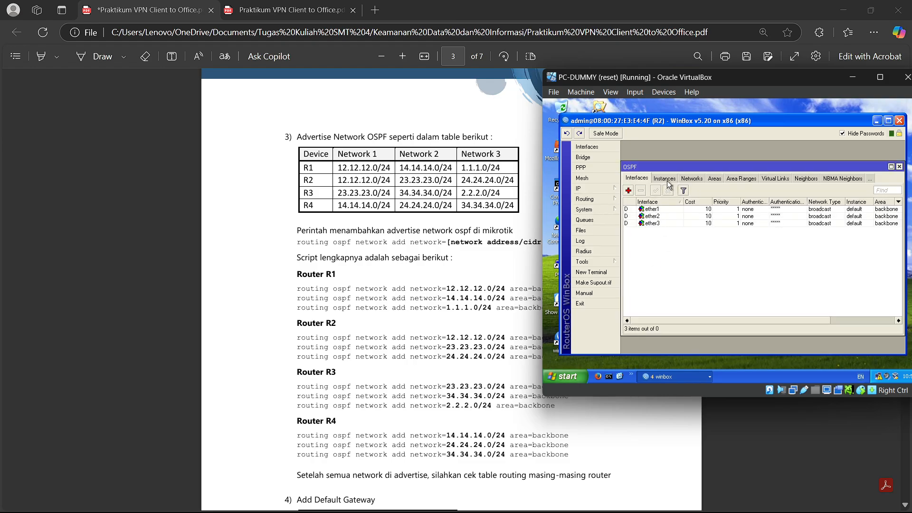
{"action": "left_click", "coordinate": [686, 179]}
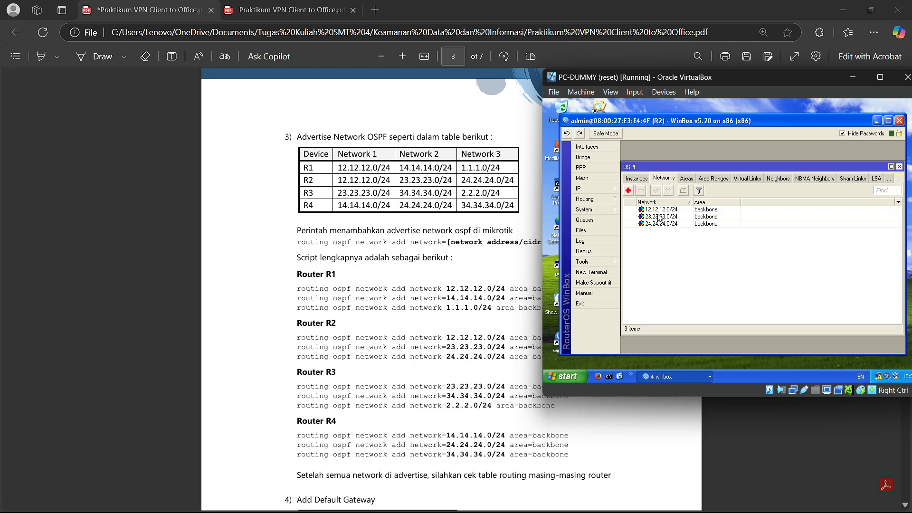
{"action": "left_click", "coordinate": [664, 223]}
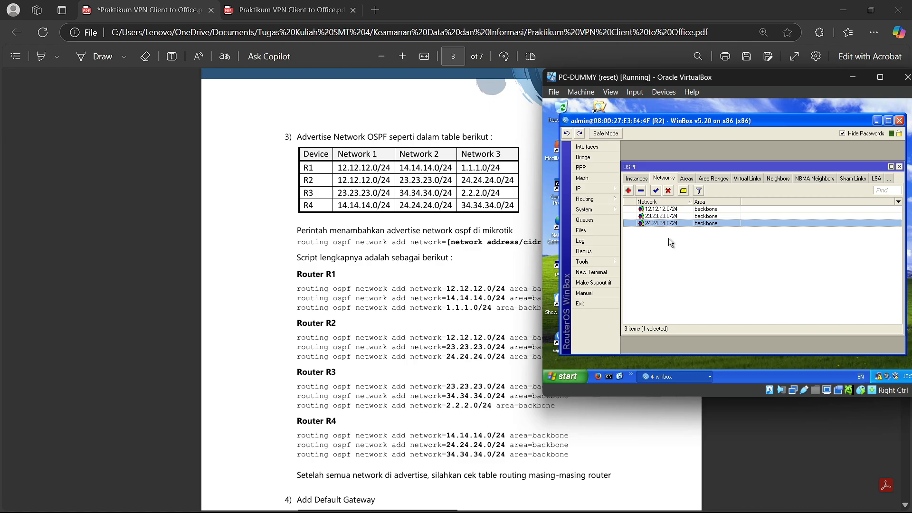
{"action": "left_click", "coordinate": [899, 167]}
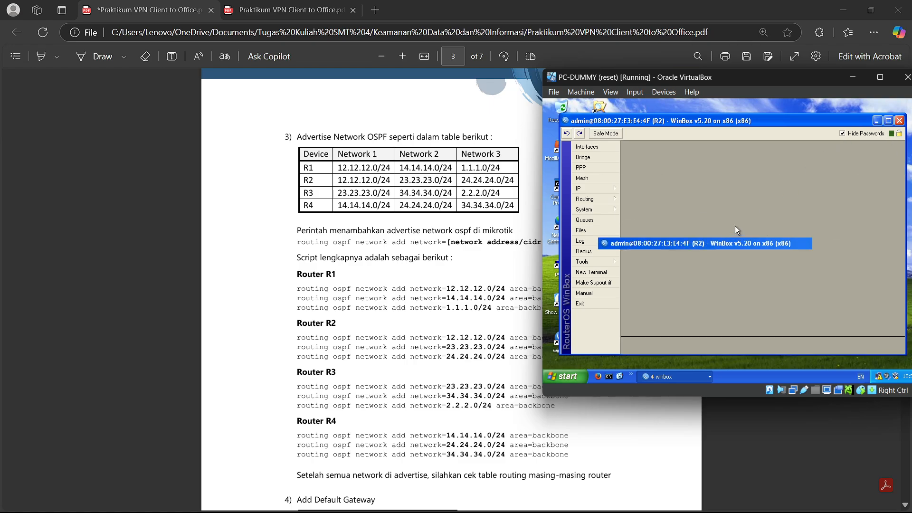
{"action": "left_click", "coordinate": [697, 375]}
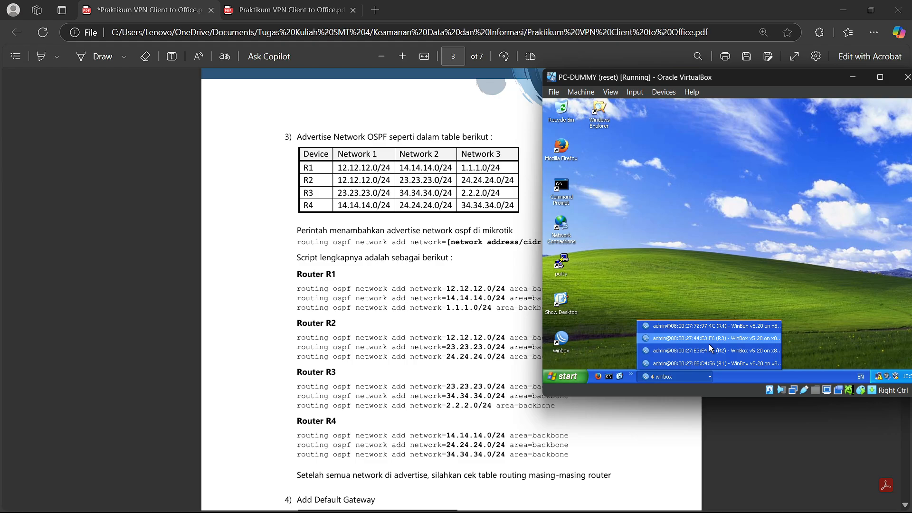
- Inspect R3's OSPF network entries 23.23.23.0/24, 34.34.34.0/24 and 2.2.2.0/24 in the backbone area
{"action": "left_click", "coordinate": [710, 339]}
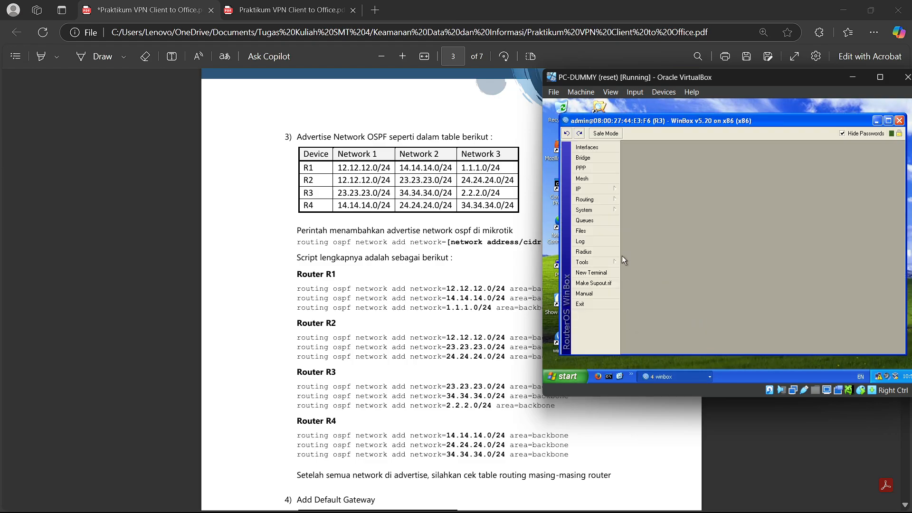
{"action": "left_click", "coordinate": [589, 199]}
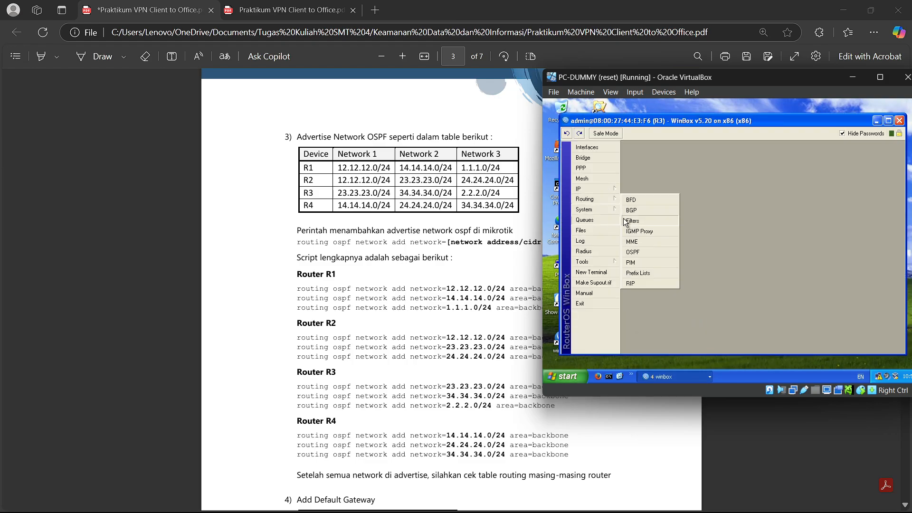
{"action": "left_click", "coordinate": [641, 252]}
{"action": "left_click", "coordinate": [692, 178]}
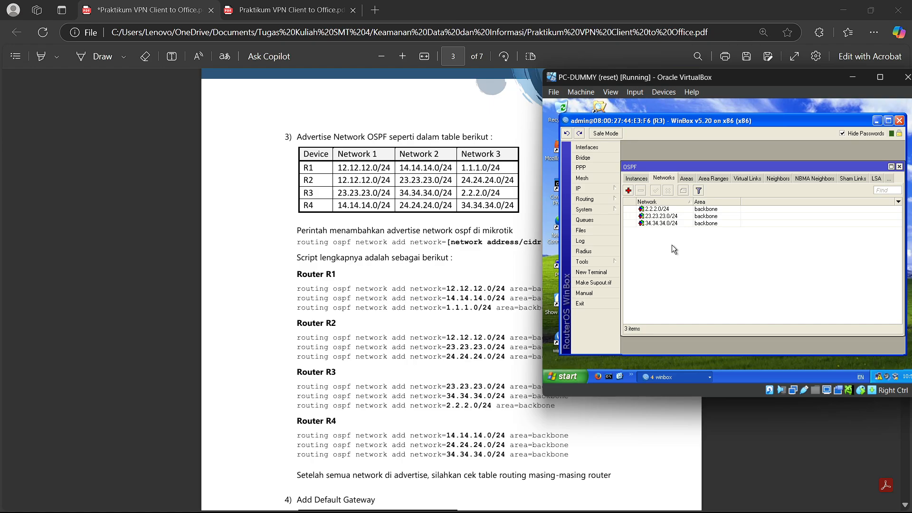
{"action": "left_click", "coordinate": [658, 217]}
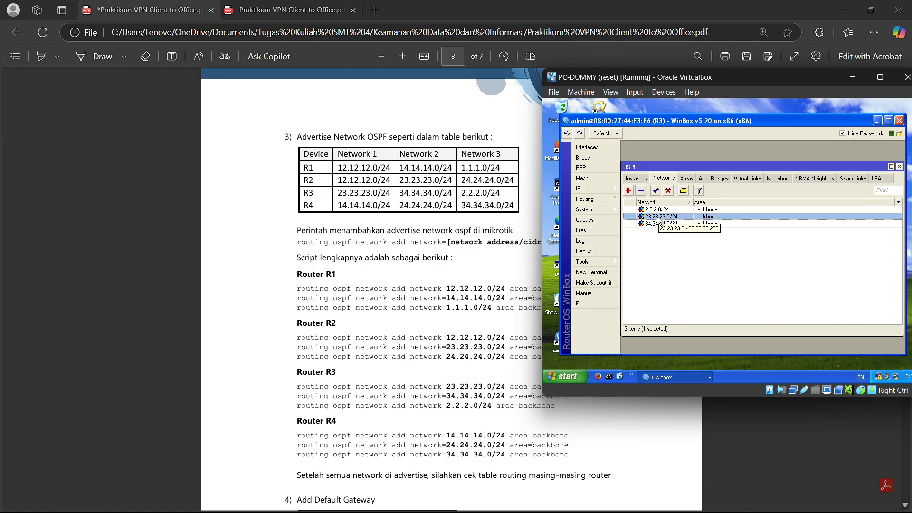
{"action": "left_click", "coordinate": [661, 224]}
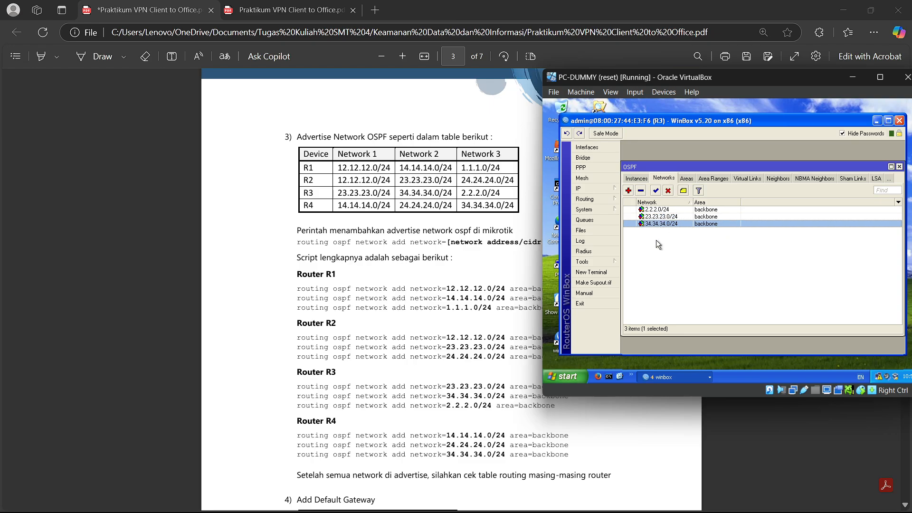
{"action": "left_click", "coordinate": [666, 210]}
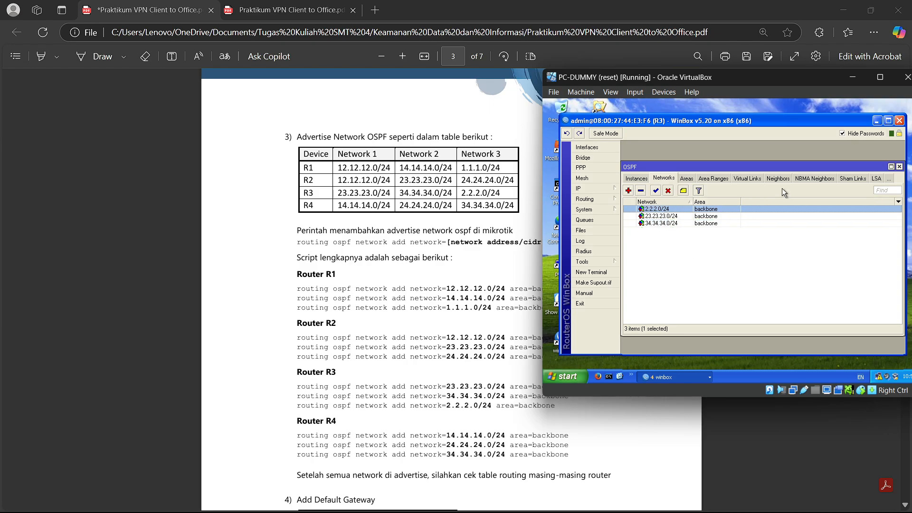
- Close R3's OSPF window, minimise R3 and list the open router windows
{"action": "left_click", "coordinate": [900, 167]}
{"action": "left_click", "coordinate": [877, 121]}
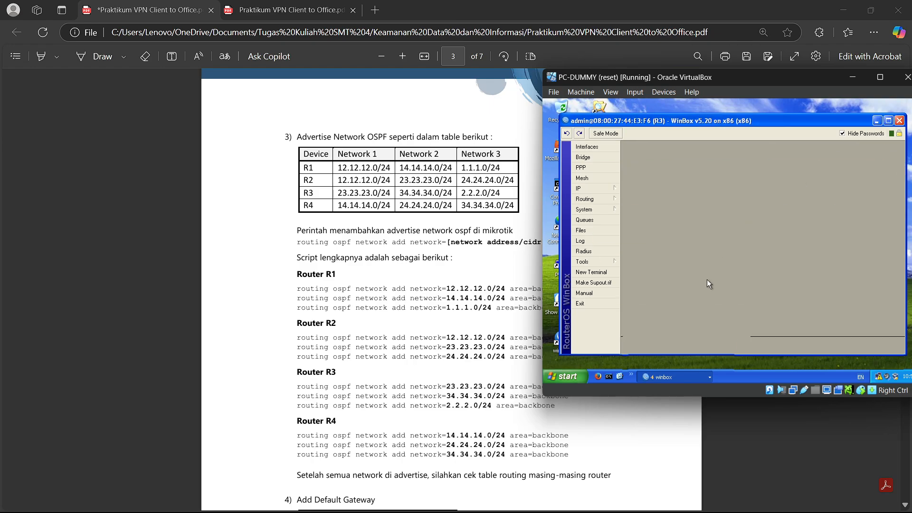
{"action": "left_click", "coordinate": [704, 375]}
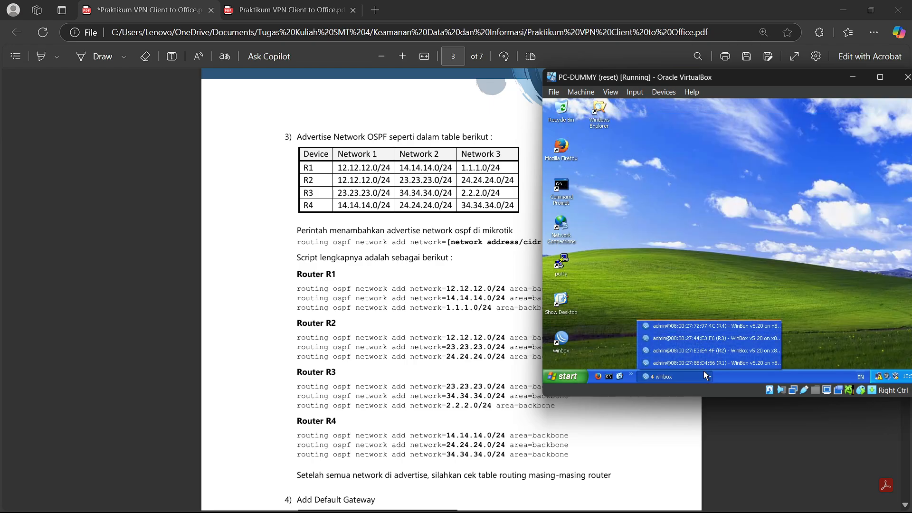
- Verify R4's OSPF instance and networks 14.14.14.0/24, 24.24.24.0/24, 34.34.34.0/24, then hide WinBox and the VM
{"action": "left_click", "coordinate": [701, 326]}
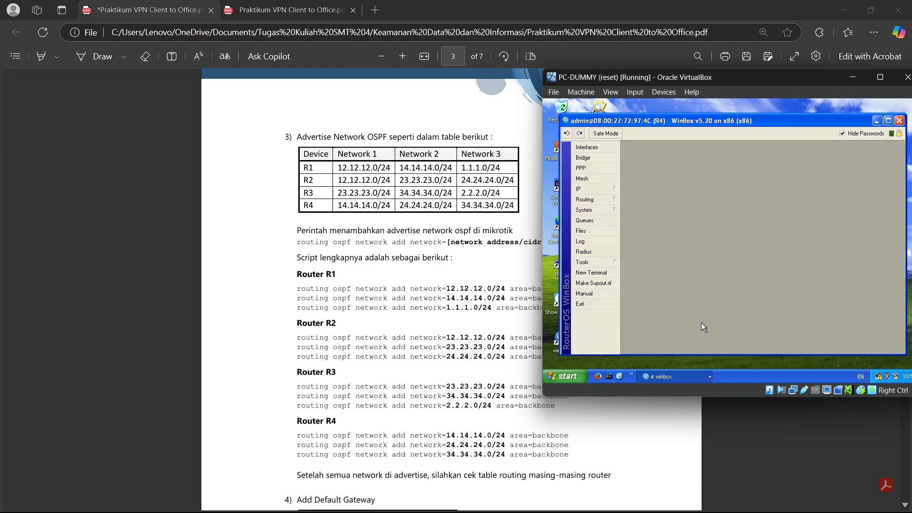
{"action": "left_click", "coordinate": [590, 199]}
{"action": "left_click", "coordinate": [647, 254]}
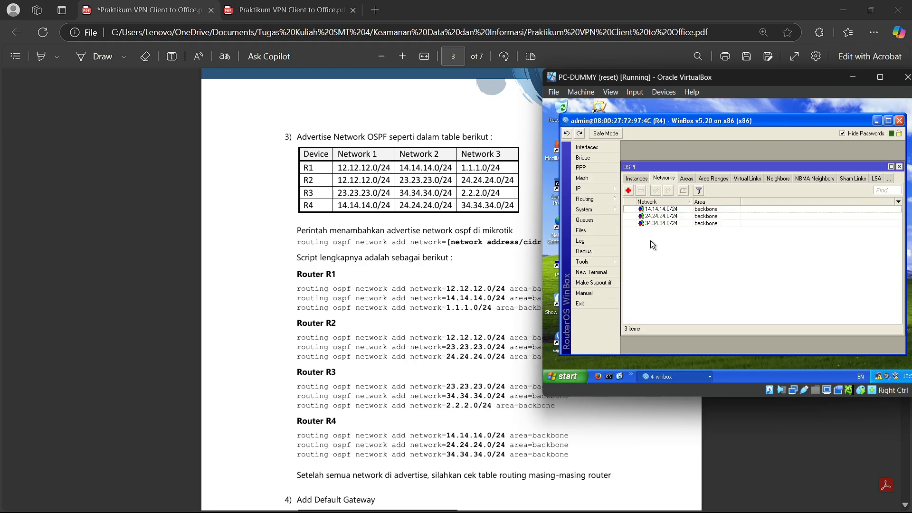
{"action": "left_click", "coordinate": [654, 179]}
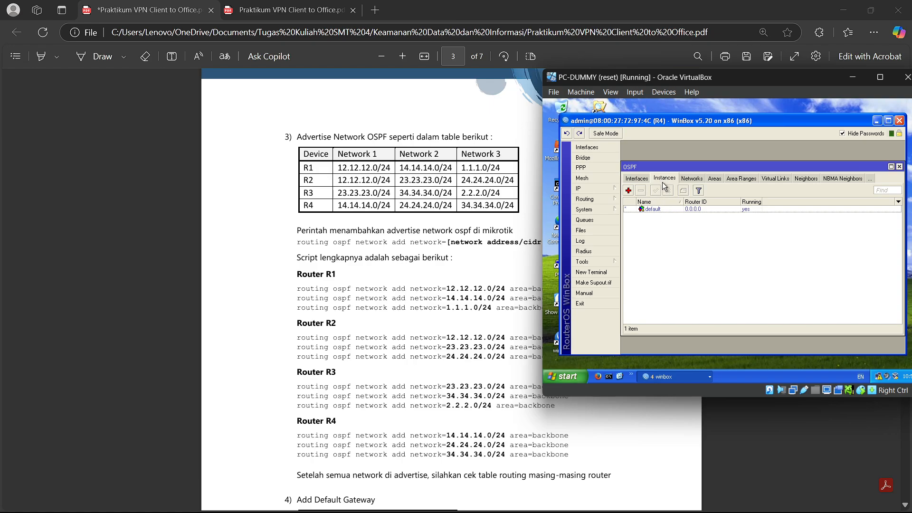
{"action": "left_click", "coordinate": [684, 180]}
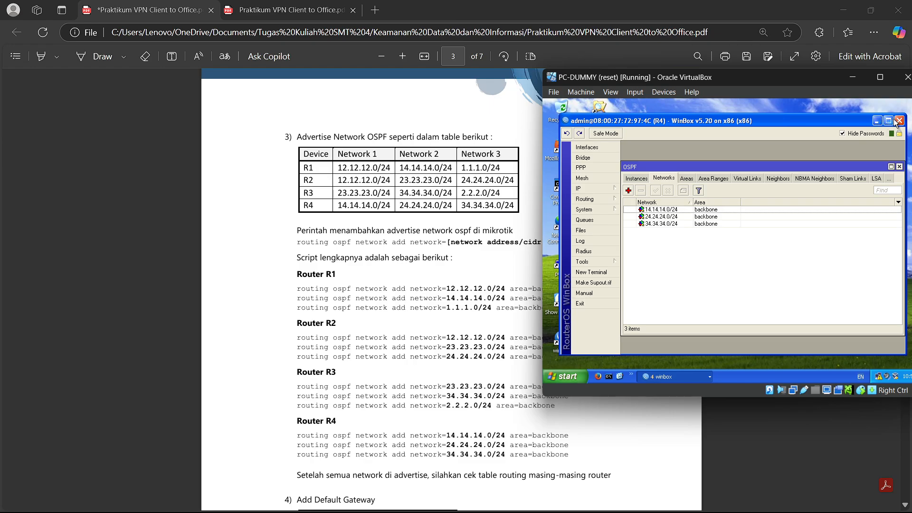
{"action": "left_click", "coordinate": [878, 121]}
{"action": "left_click", "coordinate": [852, 77]}
- Scroll the lab PDF to section 4's default-gateway table with routes via 1.1.1.1 and 2.2.2.3
{"action": "scroll", "coordinate": [374, 231], "scroll_direction": "down", "scroll_amount": 5}
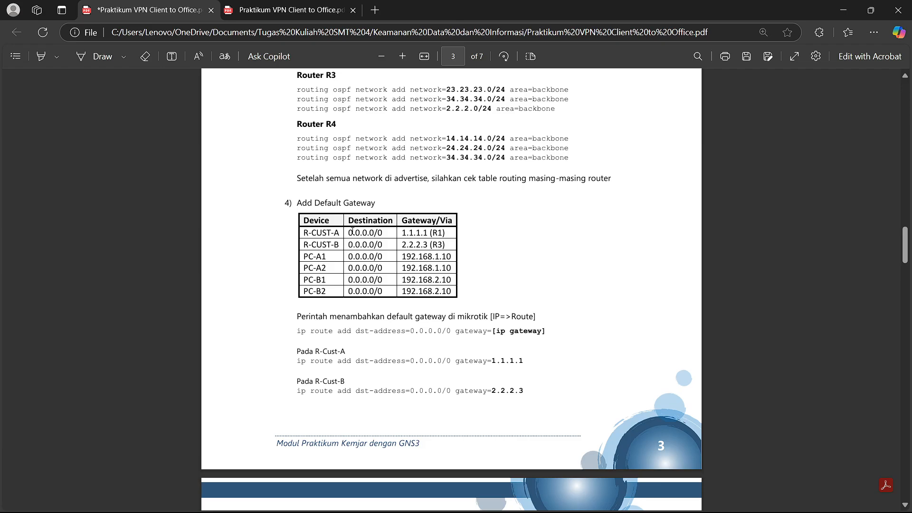
{"action": "scroll", "coordinate": [353, 231], "scroll_direction": "down", "scroll_amount": 6}
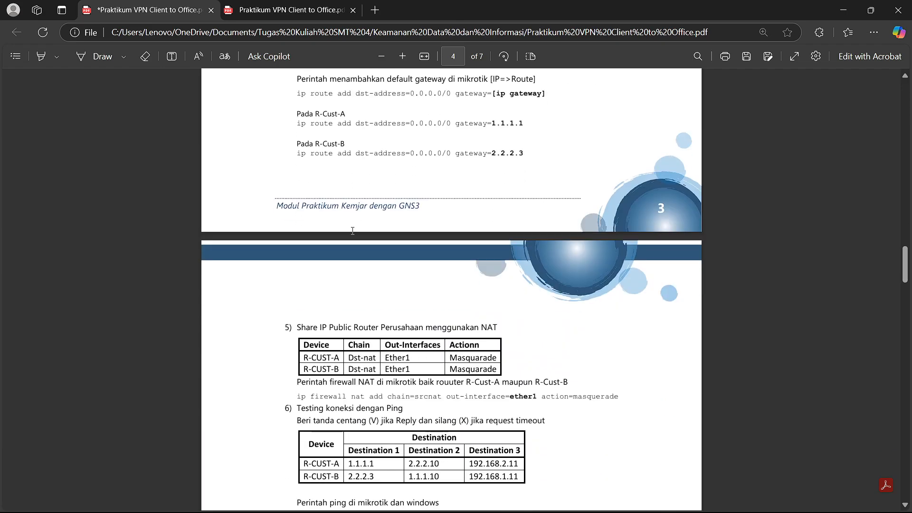
{"action": "scroll", "coordinate": [352, 231], "scroll_direction": "up", "scroll_amount": 4}
{"action": "scroll", "coordinate": [352, 231], "scroll_direction": "down", "scroll_amount": 3}
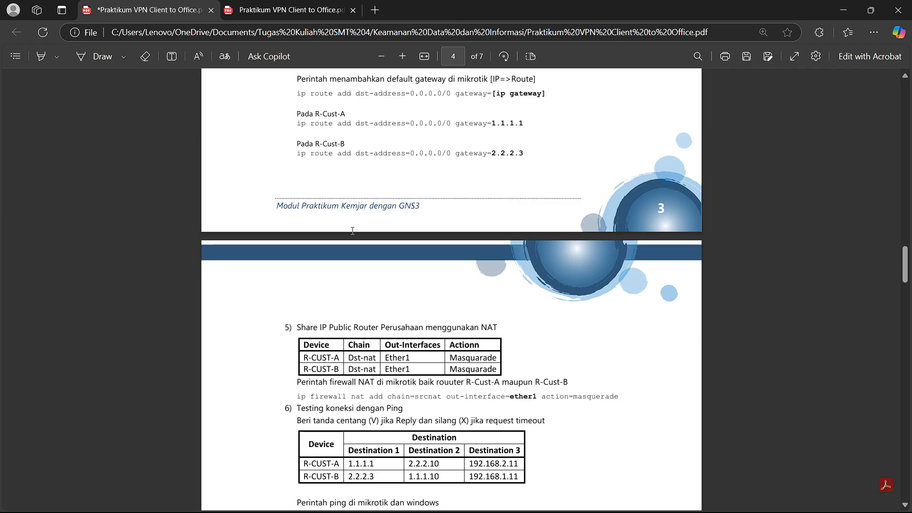
{"action": "scroll", "coordinate": [353, 231], "scroll_direction": "up", "scroll_amount": 5}
{"action": "mouse_move", "coordinate": [512, 510]}
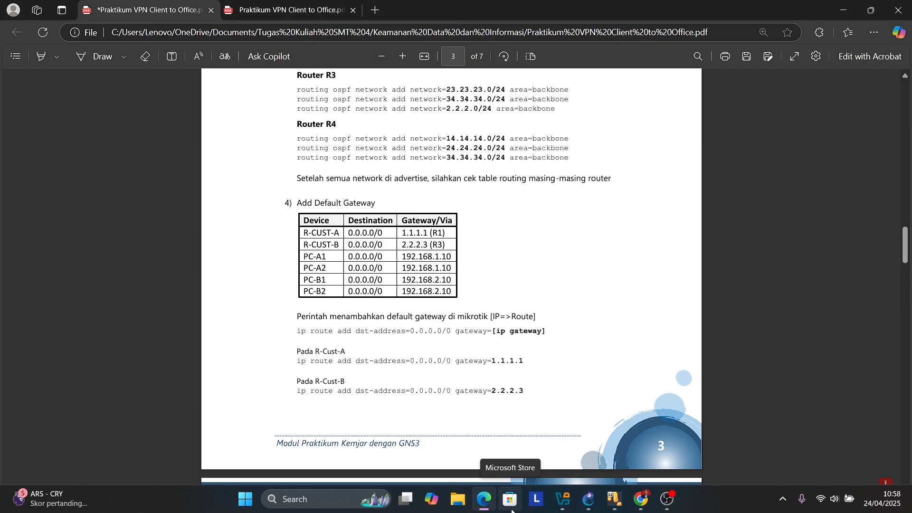
{"action": "mouse_move", "coordinate": [485, 498]}
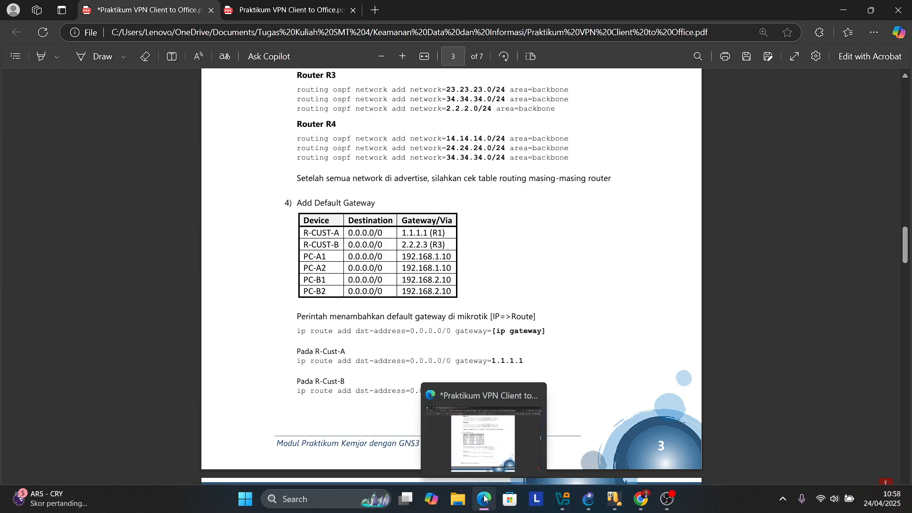
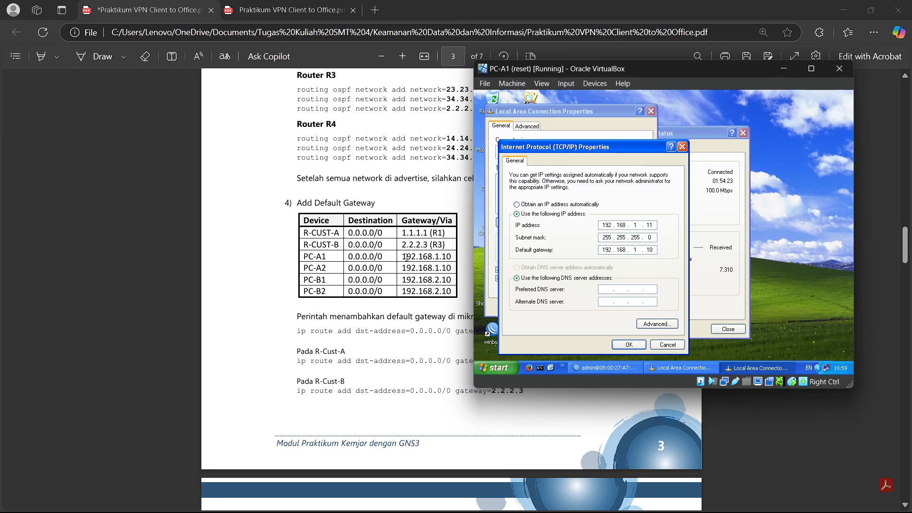
- Close PC-A1's TCP/IP, connection properties and status windows, then minimise the PC-A1 VM
{"action": "left_click", "coordinate": [629, 344]}
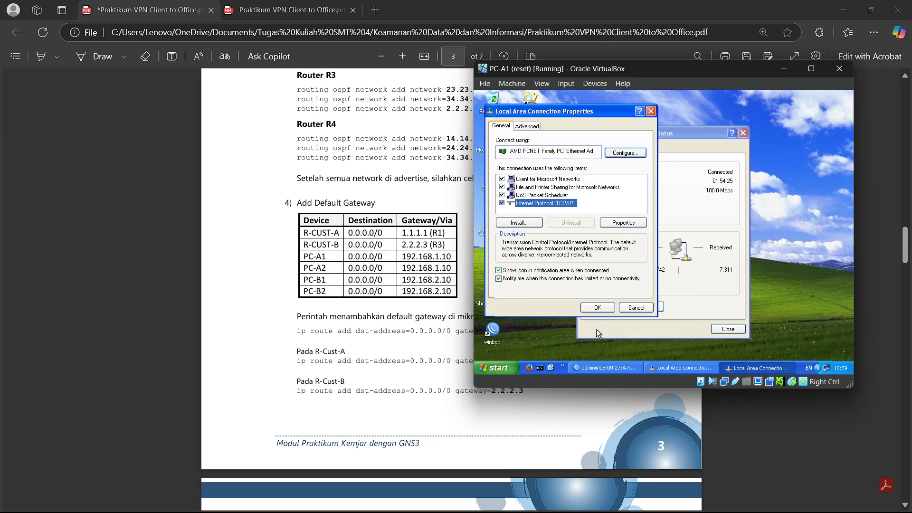
{"action": "left_click", "coordinate": [632, 308]}
{"action": "left_click", "coordinate": [741, 135]}
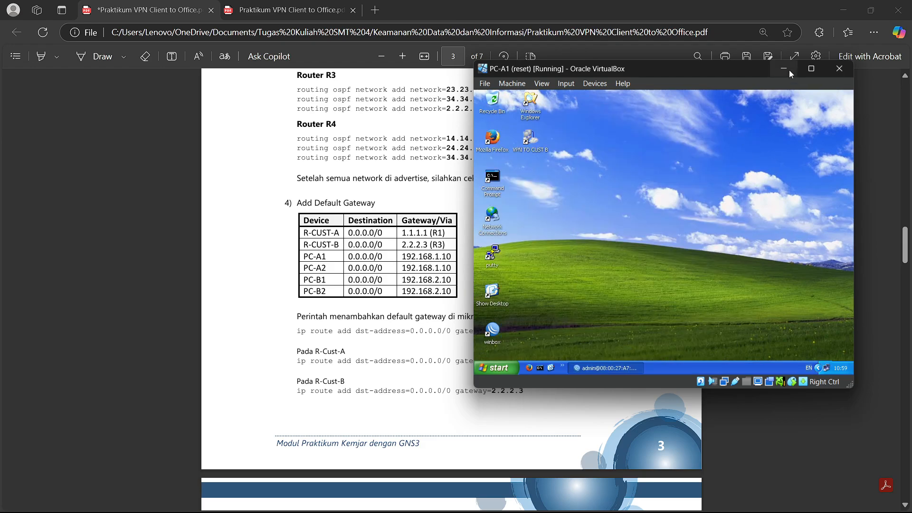
{"action": "left_click", "coordinate": [785, 69]}
- Restore PC-A2 and open its TCP/IP settings showing 192.168.1.12 with gateway 192.168.1.10
{"action": "mouse_move", "coordinate": [667, 499]}
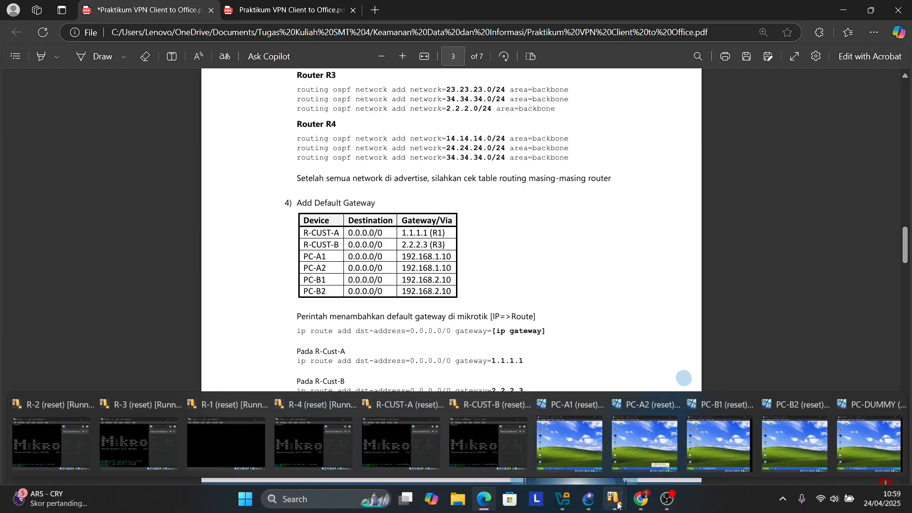
{"action": "left_click", "coordinate": [646, 439]}
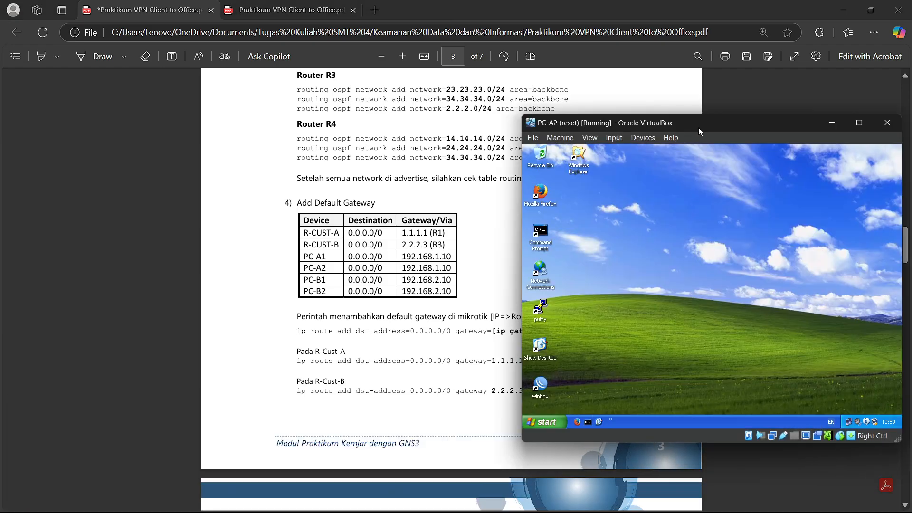
{"action": "left_click_drag", "start_coordinate": [698, 127], "coordinate": [677, 109]}
{"action": "double_click", "coordinate": [827, 403]}
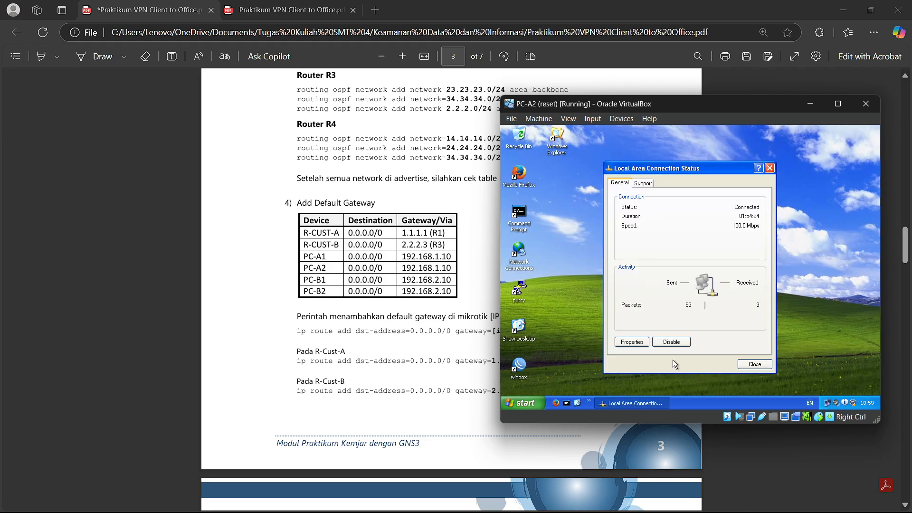
{"action": "left_click", "coordinate": [632, 341]}
{"action": "double_click", "coordinate": [588, 290]}
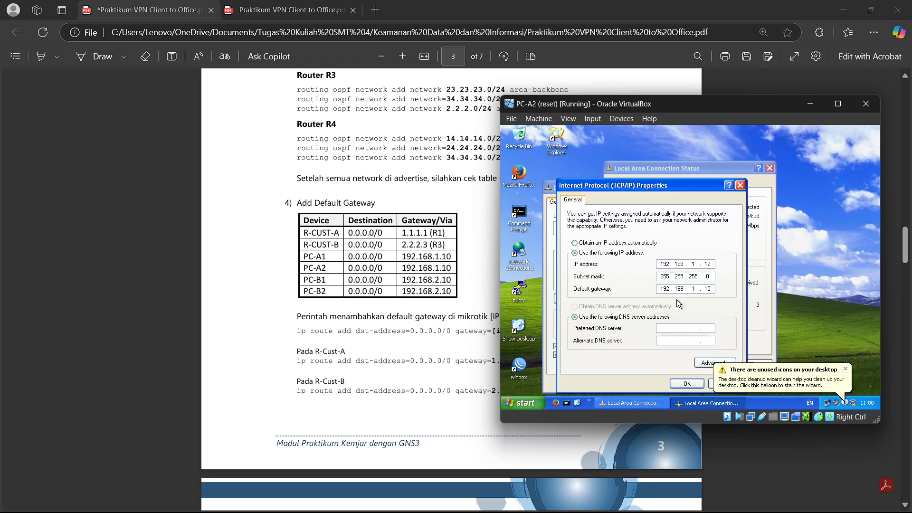
- Confirm PC-A2's TCP/IP settings, close its connection windows and minimise the VM
{"action": "left_click", "coordinate": [688, 383]}
{"action": "left_click", "coordinate": [661, 382]}
{"action": "left_click", "coordinate": [770, 168]}
{"action": "left_click", "coordinate": [810, 104]}
{"action": "mouse_move", "coordinate": [614, 499]}
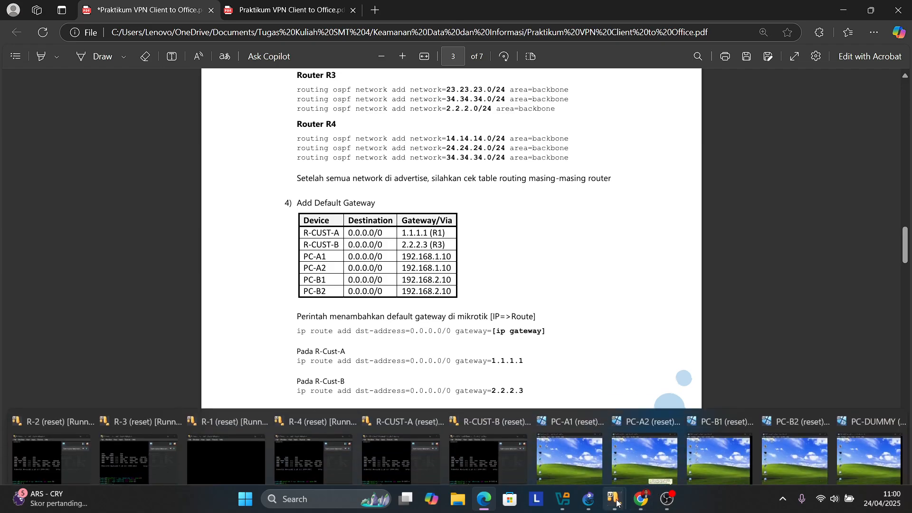
{"action": "left_click", "coordinate": [726, 448]}
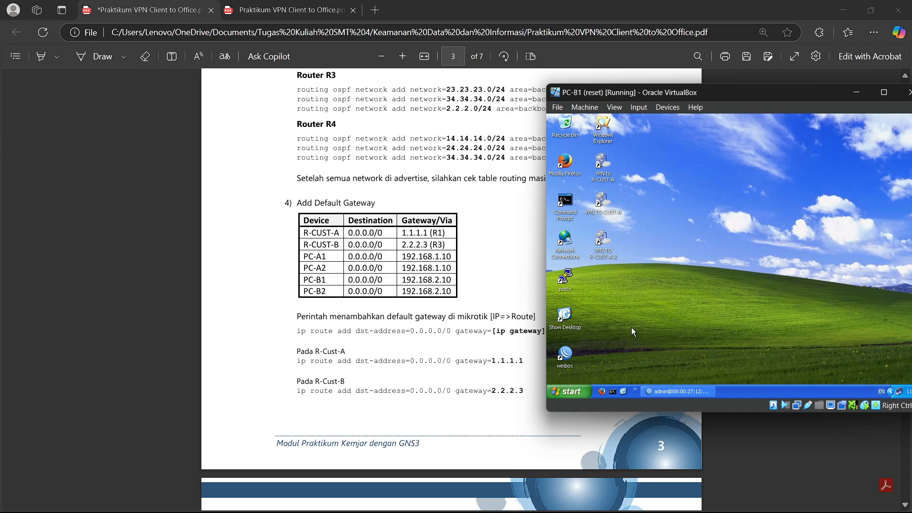
- Hide WinBox inside PC-B1 and open its TCP/IP settings: 192.168.2.11, gateway 192.168.2.10
{"action": "left_click_drag", "start_coordinate": [736, 96], "coordinate": [688, 98]}
{"action": "left_click", "coordinate": [635, 399]}
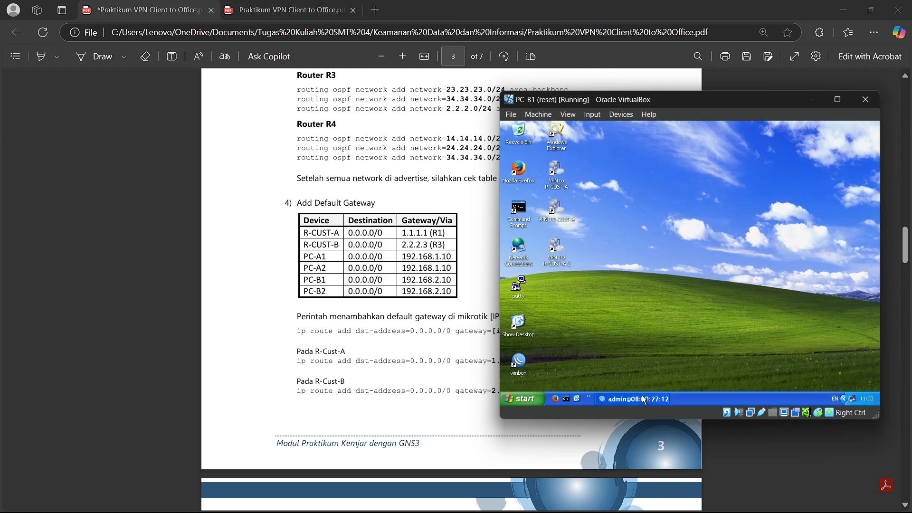
{"action": "left_click", "coordinate": [834, 143]}
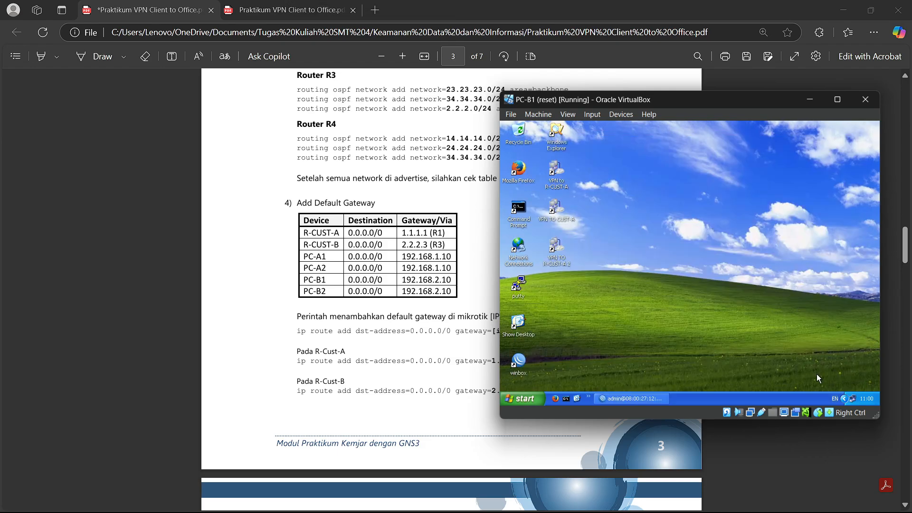
{"action": "double_click", "coordinate": [854, 398]}
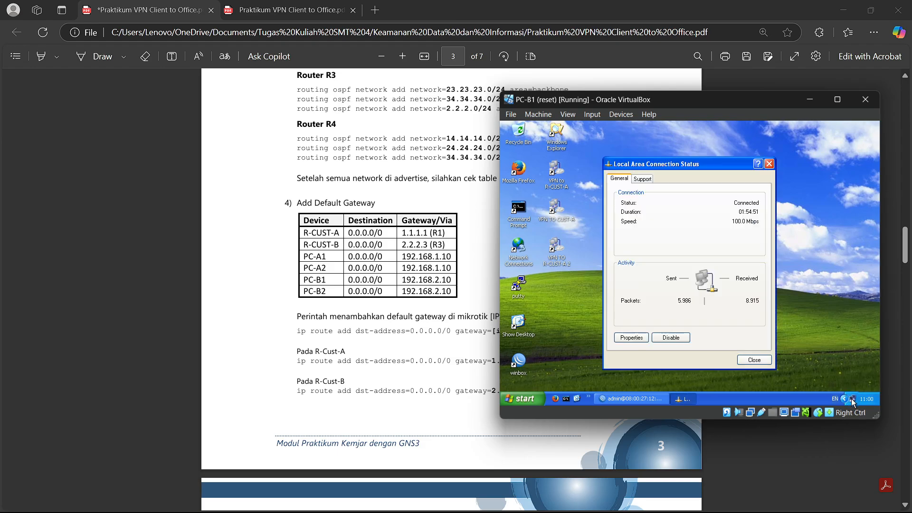
{"action": "left_click", "coordinate": [634, 337]}
{"action": "left_click", "coordinate": [593, 275]}
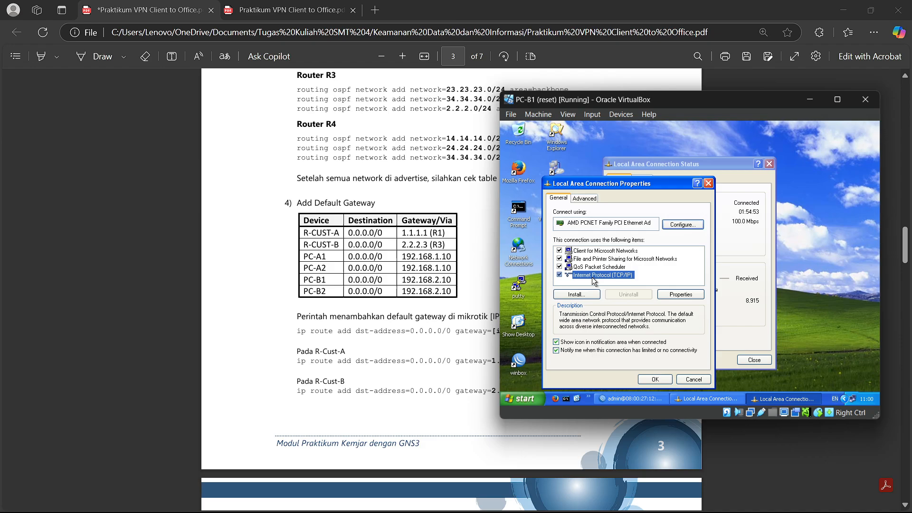
{"action": "double_click", "coordinate": [594, 275]}
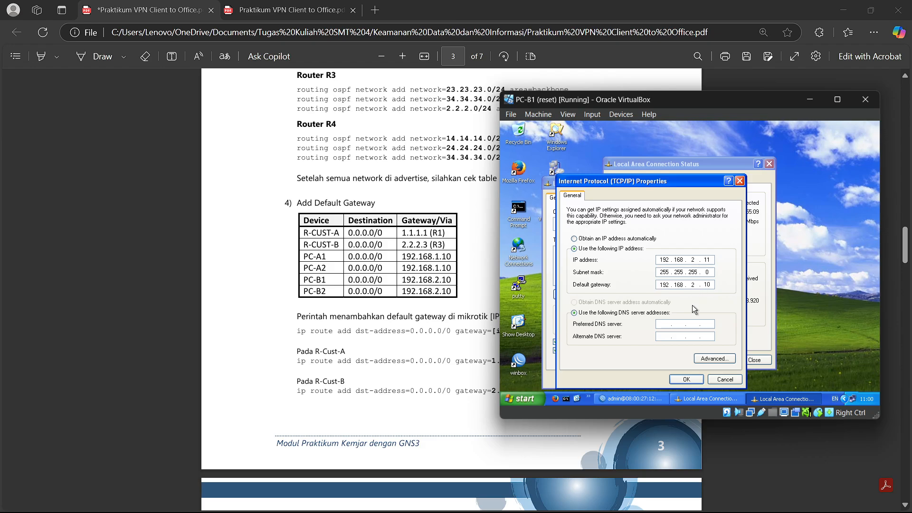
- Confirm PC-B1's TCP/IP settings, close the connection windows and minimise the VM
{"action": "left_click", "coordinate": [687, 379]}
{"action": "left_click", "coordinate": [655, 379]}
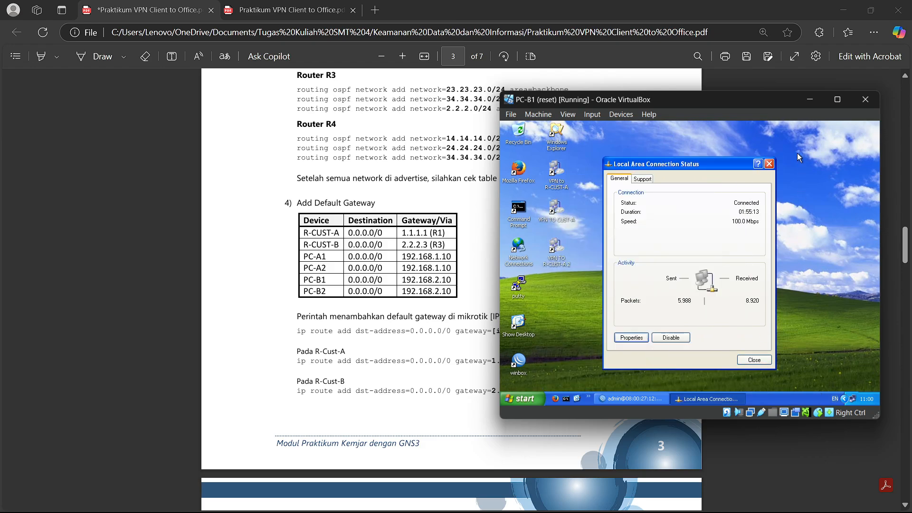
{"action": "left_click", "coordinate": [769, 164]}
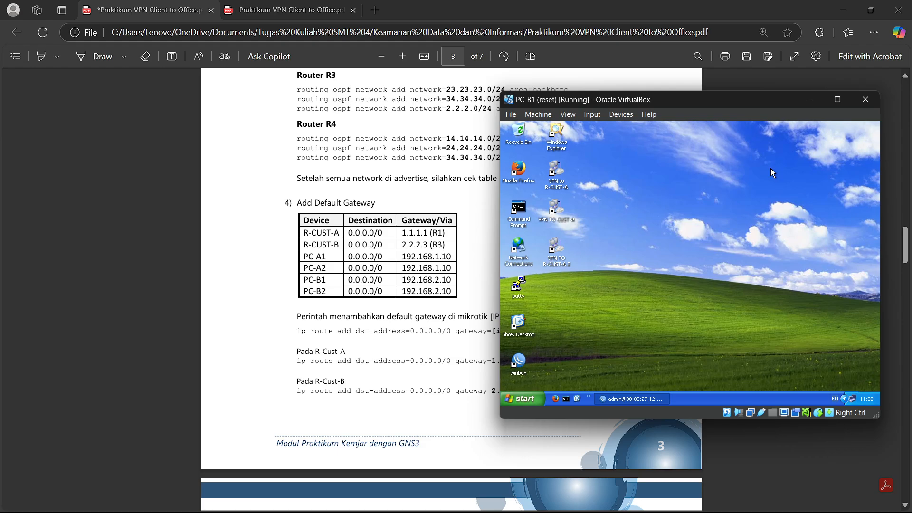
{"action": "left_click", "coordinate": [817, 106]}
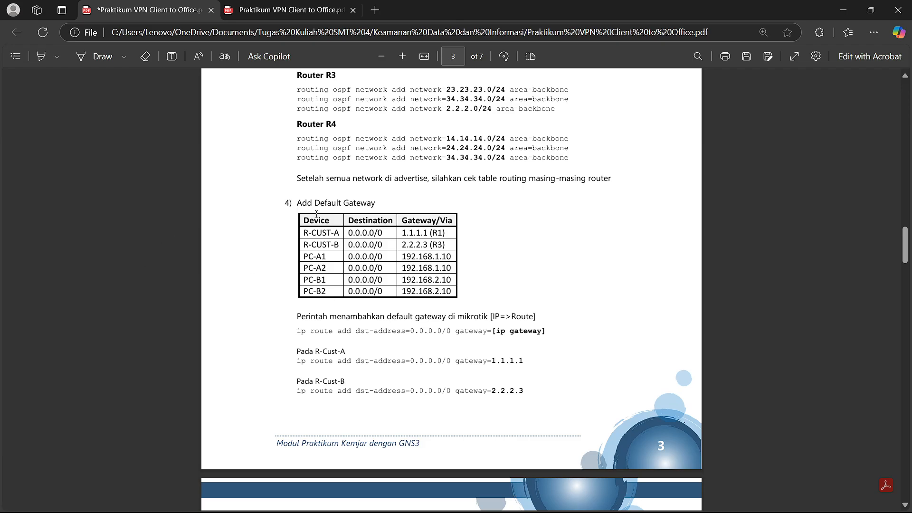
- Scroll the guide to page 4's ping and tracert tables for R-CUST-A and R-CUST-B
{"action": "scroll", "coordinate": [331, 296], "scroll_direction": "down", "scroll_amount": 4}
{"action": "scroll", "coordinate": [315, 214], "scroll_direction": "down", "scroll_amount": 3}
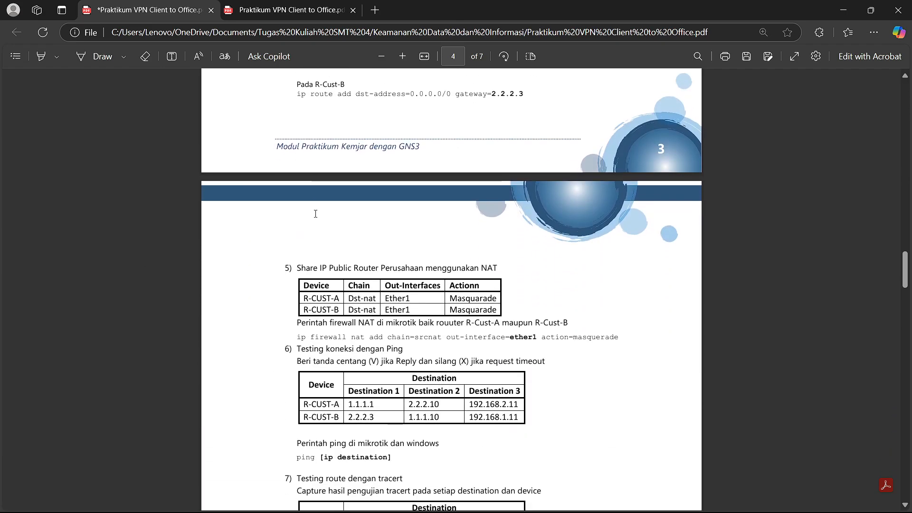
{"action": "scroll", "coordinate": [315, 214], "scroll_direction": "down", "scroll_amount": 3}
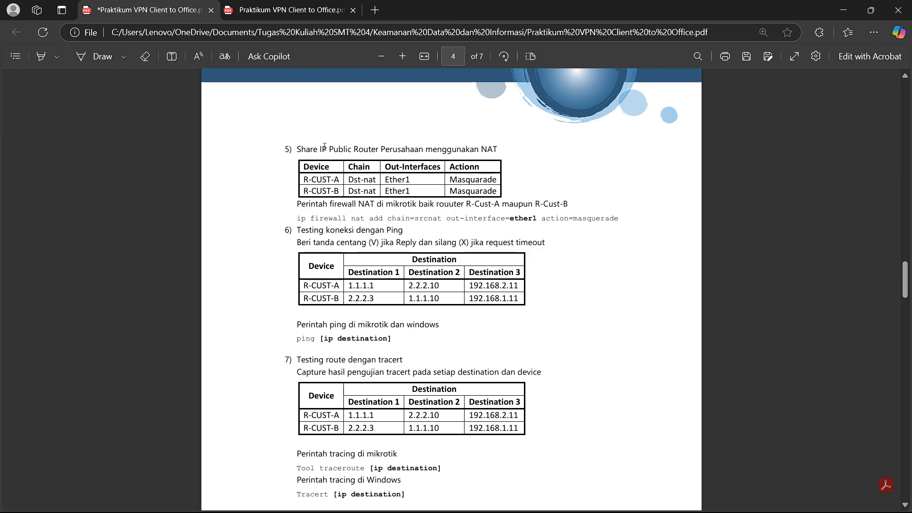
{"action": "double_click", "coordinate": [440, 148]}
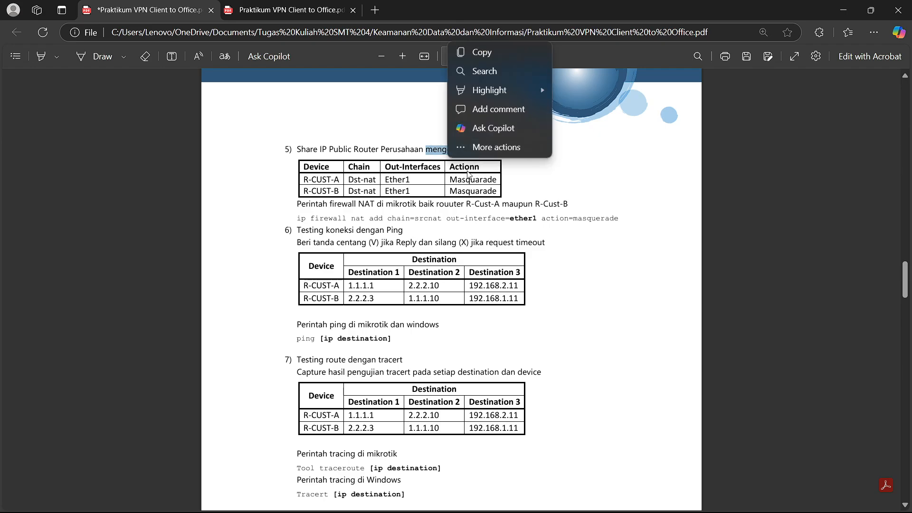
{"action": "left_click", "coordinate": [360, 204]}
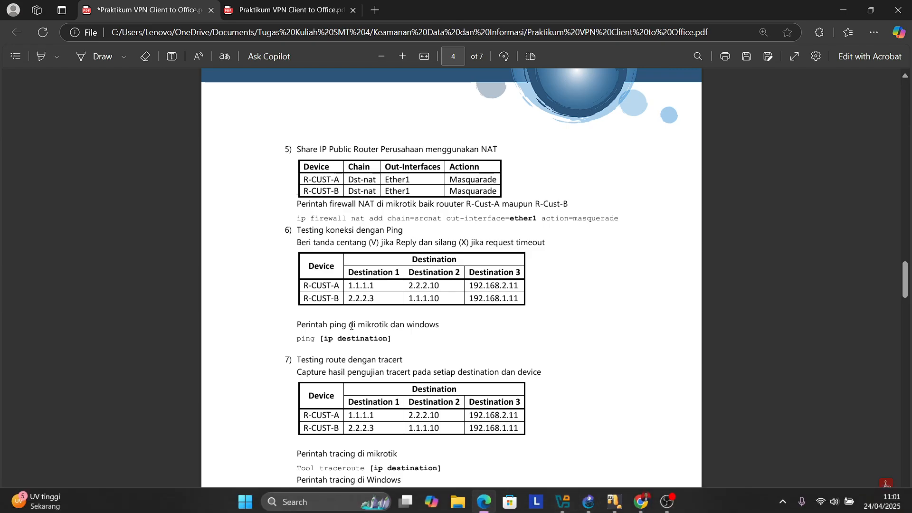
- Bring the PC-A1 virtual machine back on screen
{"action": "mouse_move", "coordinate": [558, 494]}
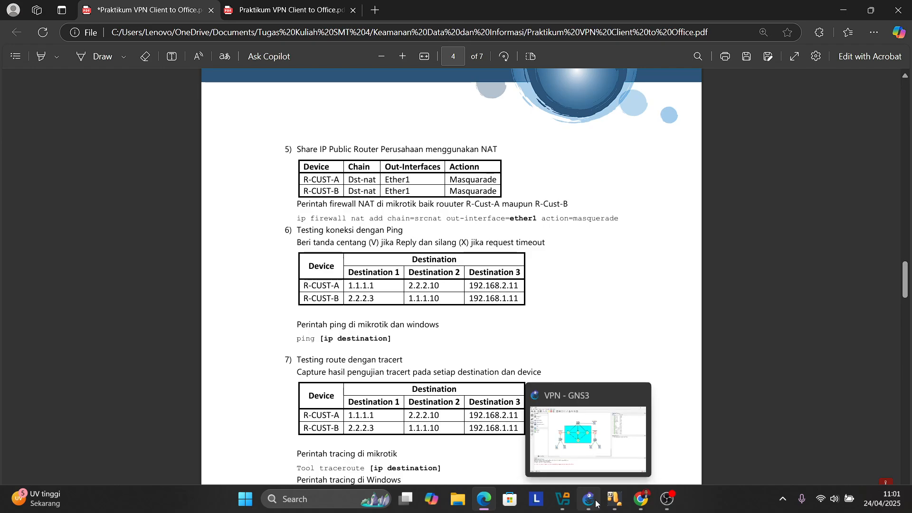
{"action": "mouse_move", "coordinate": [615, 504]}
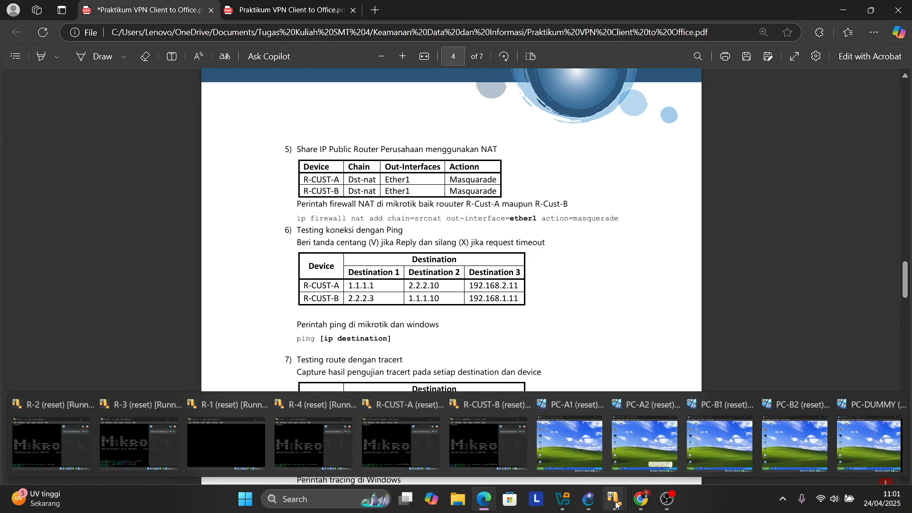
{"action": "left_click", "coordinate": [563, 429]}
- Restore R-CUST-A's WinBox session and show the IP firewall NAT rules list
{"action": "left_click", "coordinate": [596, 370]}
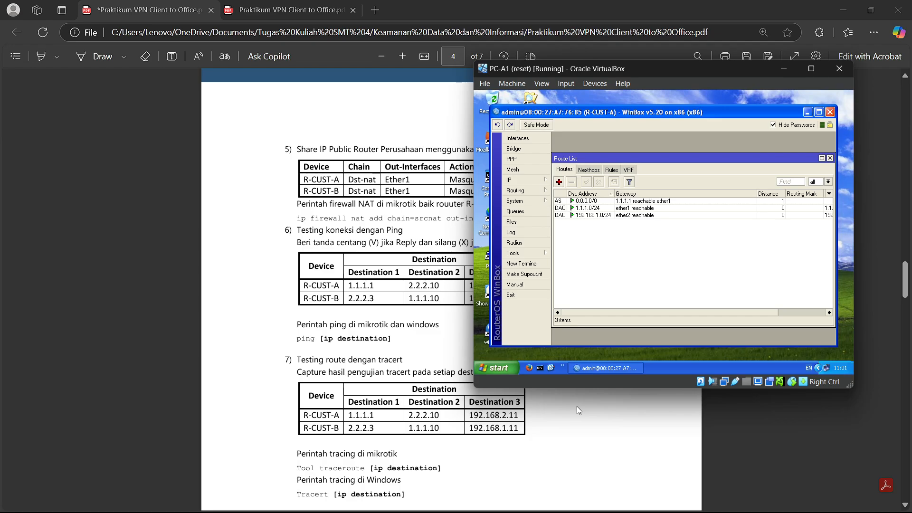
{"action": "left_click", "coordinate": [516, 180]}
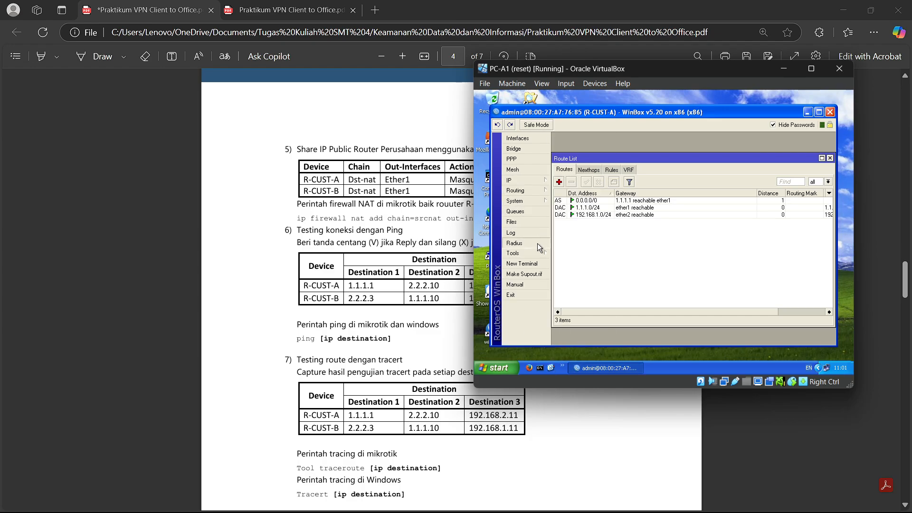
{"action": "mouse_move", "coordinate": [532, 183]}
{"action": "left_click", "coordinate": [573, 214]}
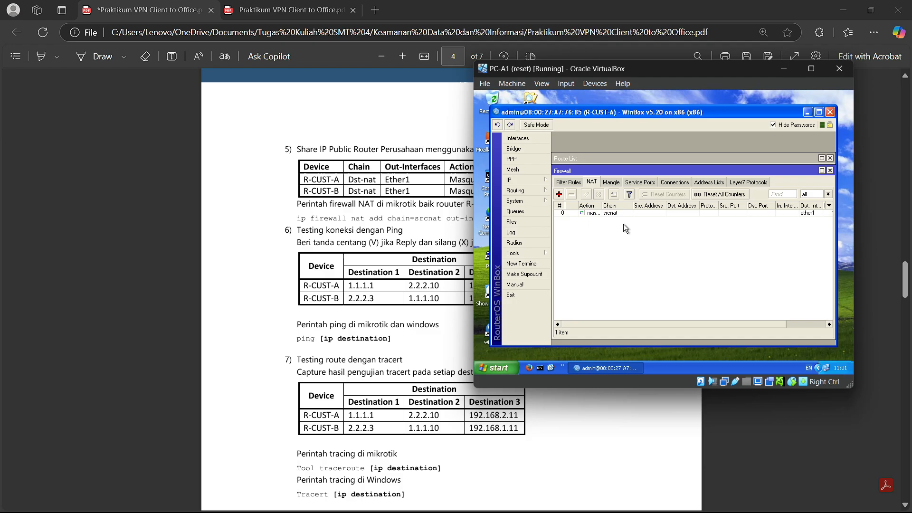
{"action": "left_click", "coordinate": [594, 184]}
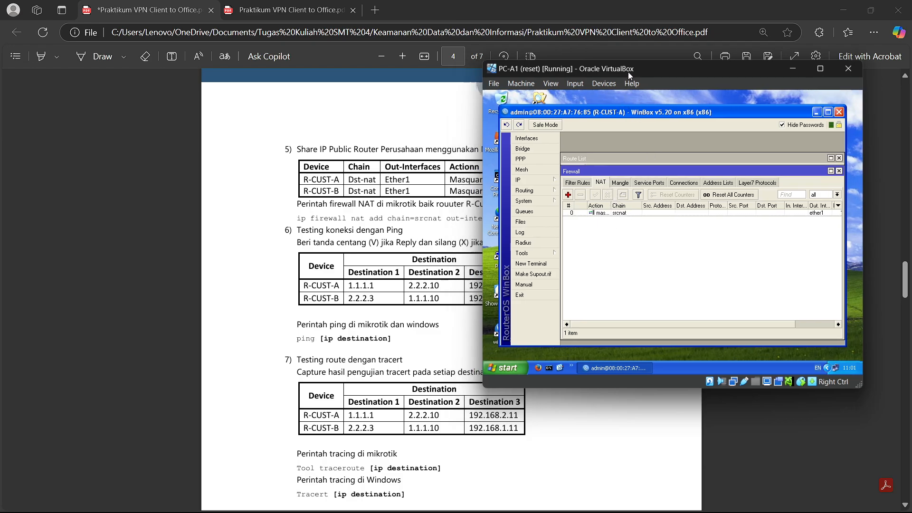
{"action": "left_click_drag", "start_coordinate": [625, 72], "coordinate": [678, 101]}
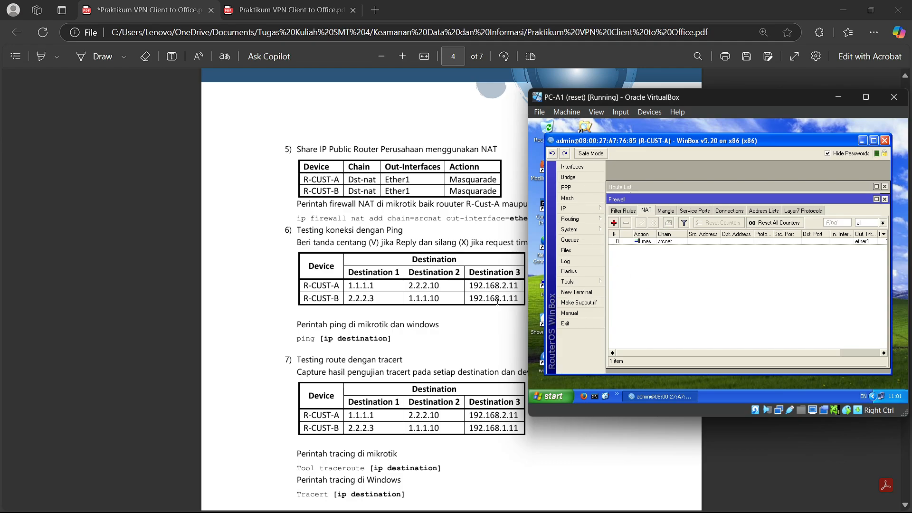
- Confirm the srcnat rule masquerades out ether1, close all lists and minimise WinBox
{"action": "double_click", "coordinate": [672, 243]}
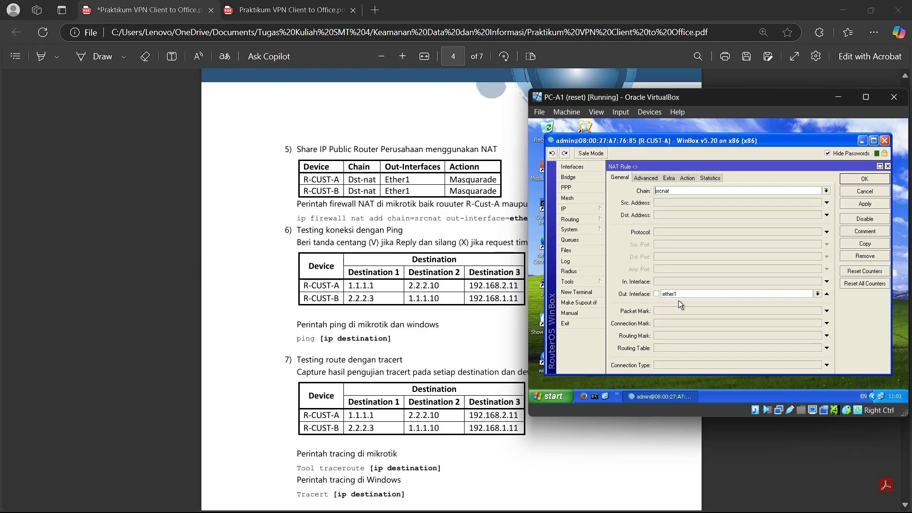
{"action": "left_click", "coordinate": [687, 178]}
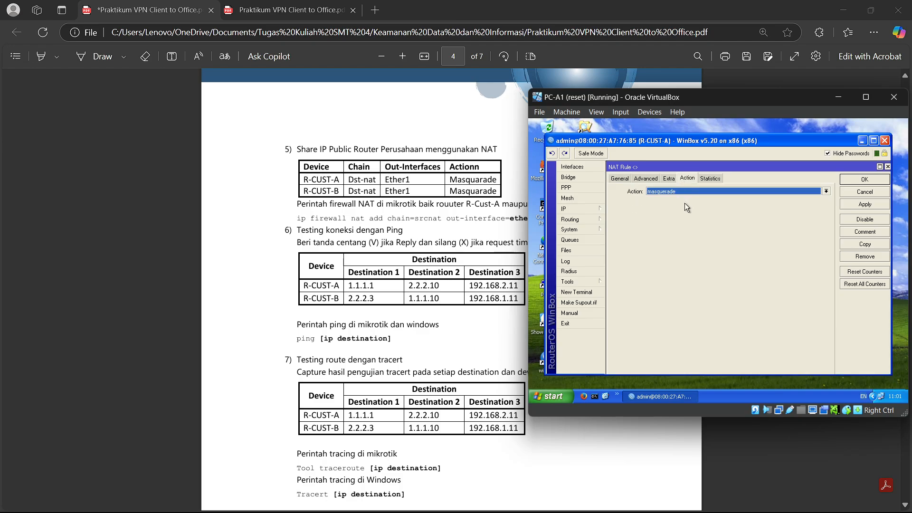
{"action": "left_click", "coordinate": [864, 179]}
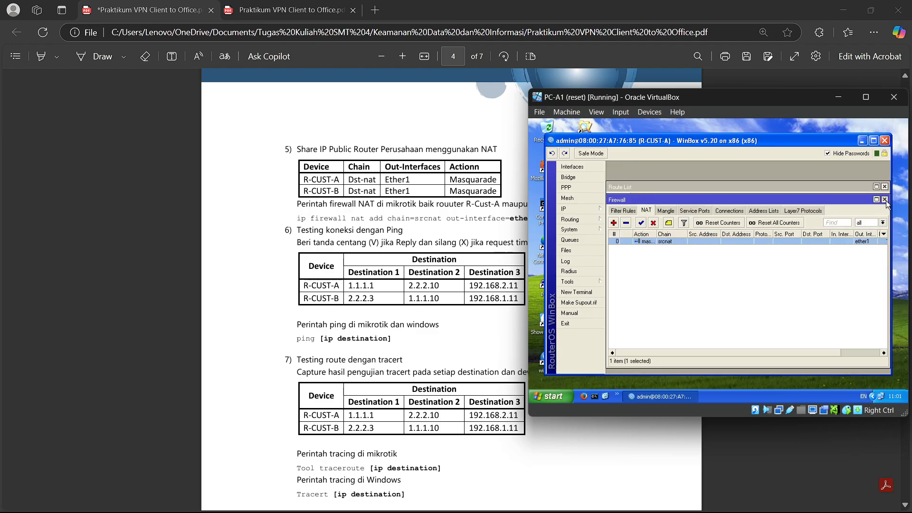
{"action": "left_click", "coordinate": [885, 186]}
{"action": "left_click", "coordinate": [885, 188]}
{"action": "left_click", "coordinate": [862, 140]}
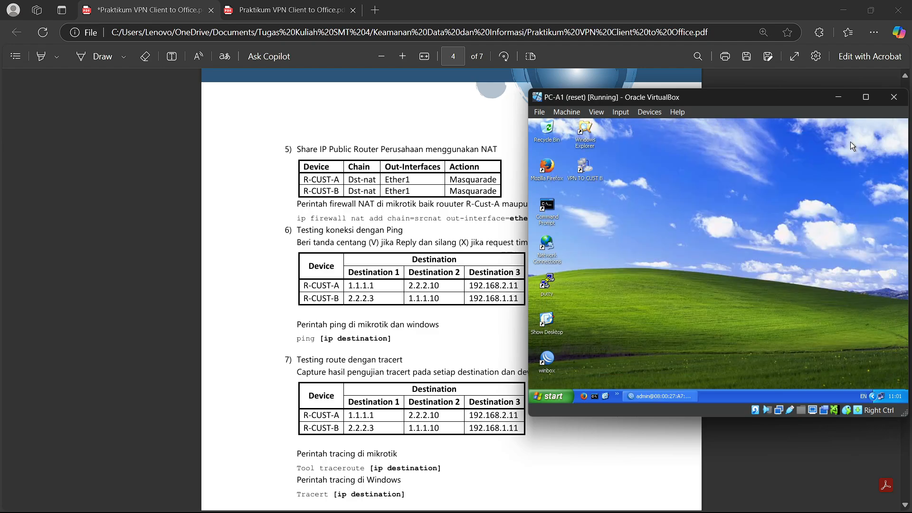
- Hide PC-A1 and review the page 4 ping table's 1.1.1.1 destination
{"action": "left_click", "coordinate": [841, 101]}
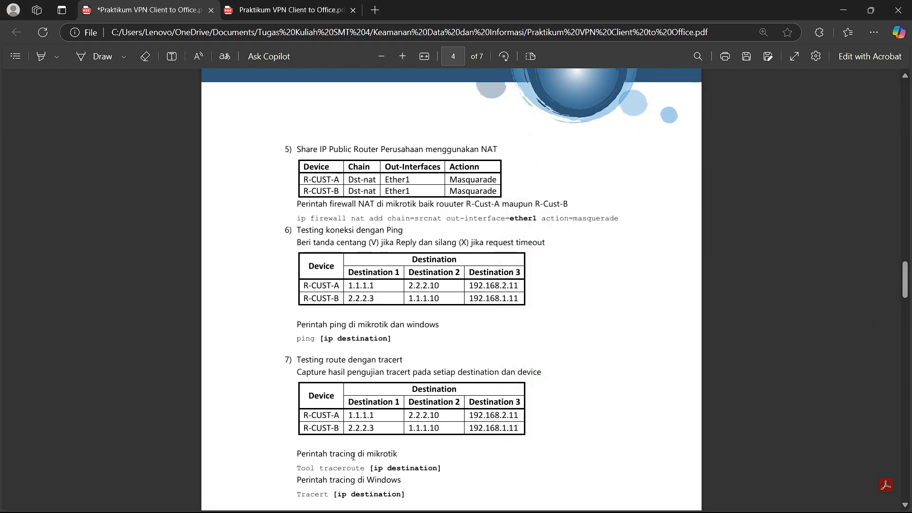
{"action": "scroll", "coordinate": [424, 271], "scroll_direction": "down", "scroll_amount": 1}
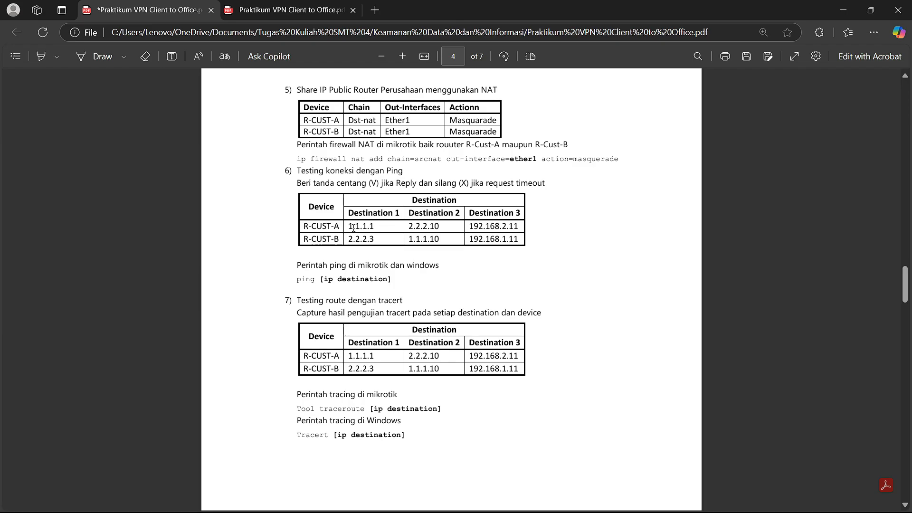
{"action": "left_click_drag", "start_coordinate": [348, 226], "coordinate": [369, 226]}
{"action": "left_click", "coordinate": [386, 227]}
{"action": "left_click", "coordinate": [557, 226]}
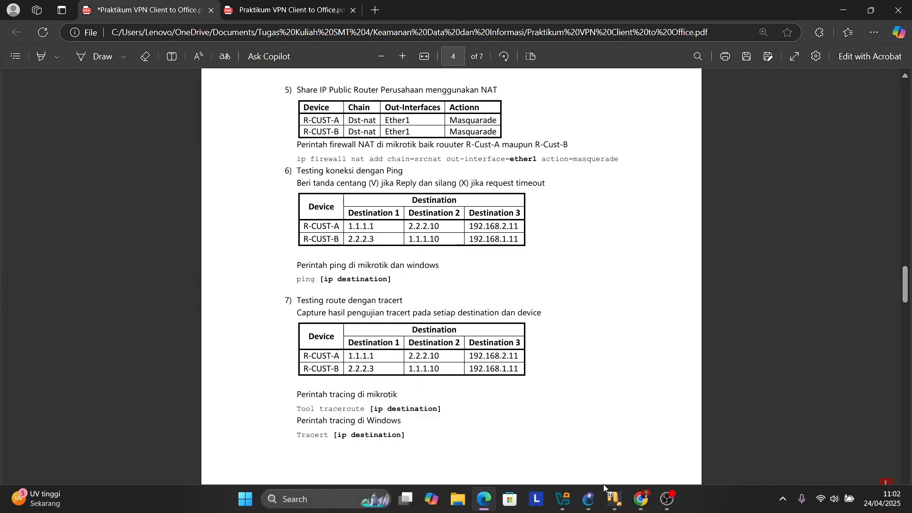
- Bring PC-A1 back and restore its R-CUST-A WinBox session
{"action": "mouse_move", "coordinate": [611, 502]}
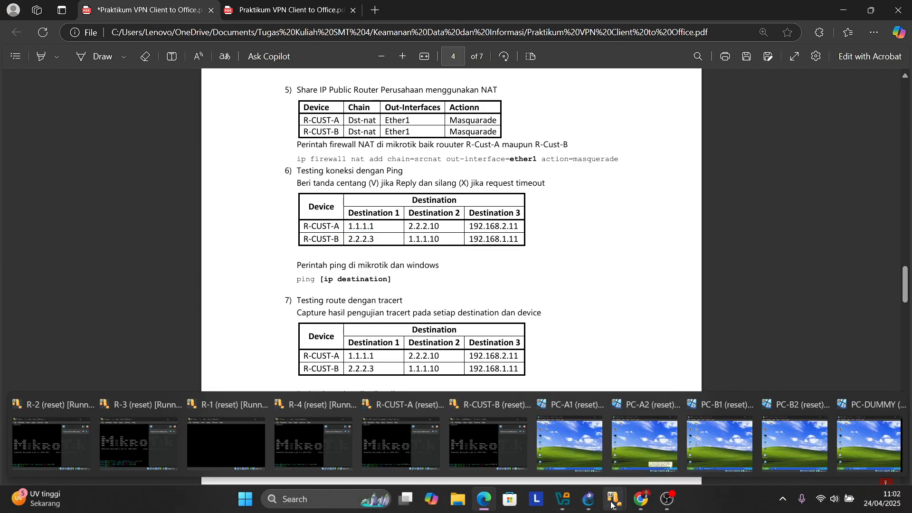
{"action": "left_click", "coordinate": [584, 449]}
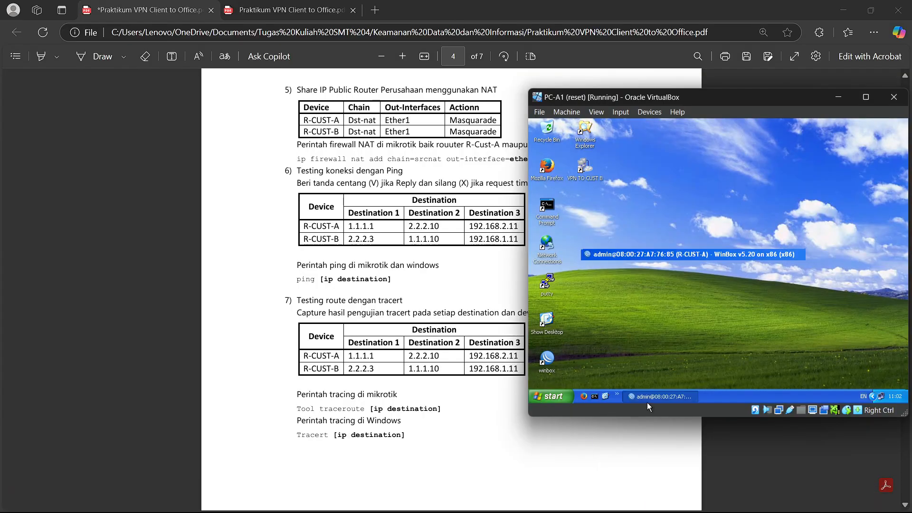
{"action": "left_click", "coordinate": [648, 400]}
- Open a terminal on R-CUST-A, ping 1.1.1.1 and tick its Destination 1 cell
{"action": "left_click", "coordinate": [578, 292]}
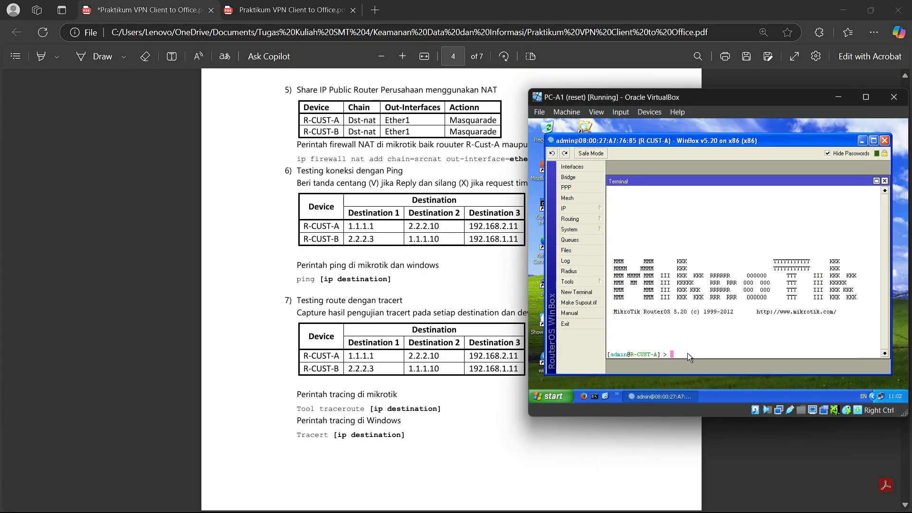
{"action": "type", "text": "ping 1.1.1.1"}
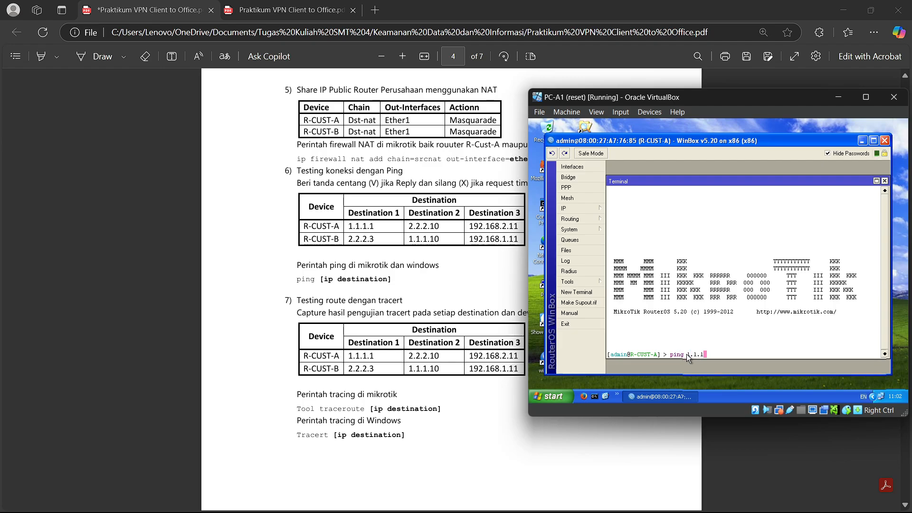
{"action": "key", "text": "Return"}
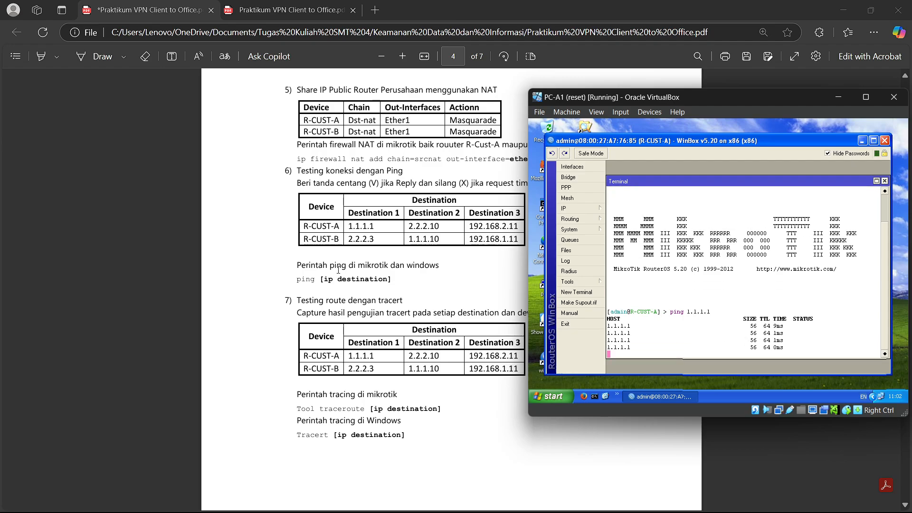
{"action": "left_click", "coordinate": [97, 56]}
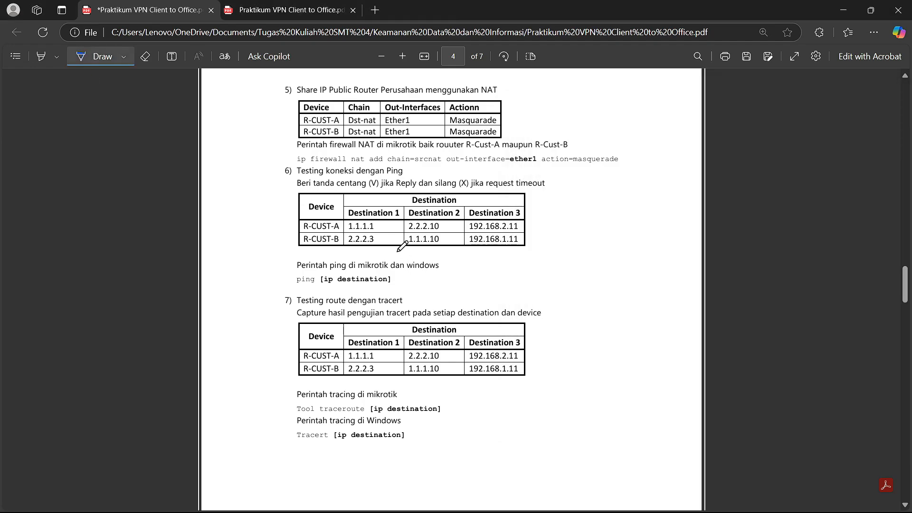
{"action": "mouse_move", "coordinate": [381, 225]}
{"action": "left_mouse_down"}
{"action": "mouse_move", "coordinate": [395, 233]}
{"action": "mouse_move", "coordinate": [410, 217]}
{"action": "left_mouse_up"}
{"action": "left_click", "coordinate": [145, 56]}
{"action": "left_click_drag", "start_coordinate": [392, 232], "coordinate": [396, 225]}
{"action": "left_click", "coordinate": [95, 56]}
{"action": "key", "text": "alt+Tab"}
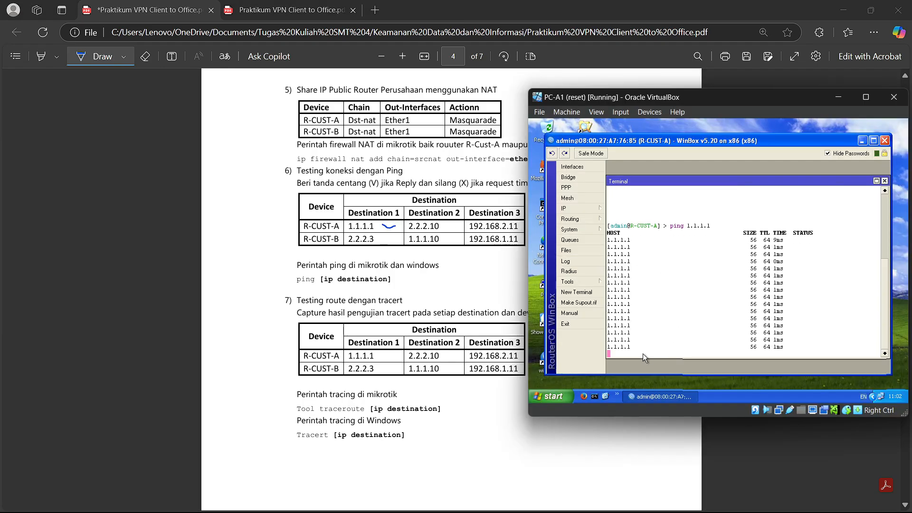
{"action": "key", "text": "ctrl+c"}
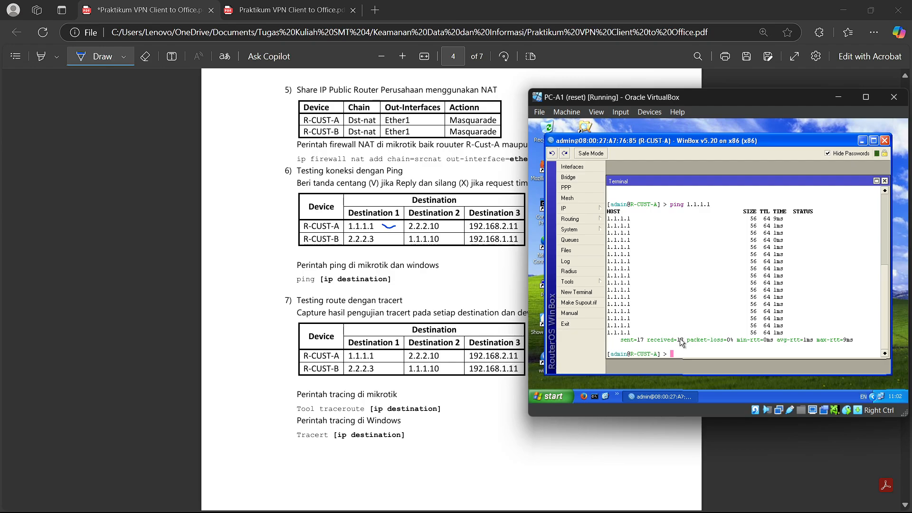
- Ping 2.2.2.10 from R-CUST-A and tick its Destination 2 cell
{"action": "type", "text": "ping 2."}
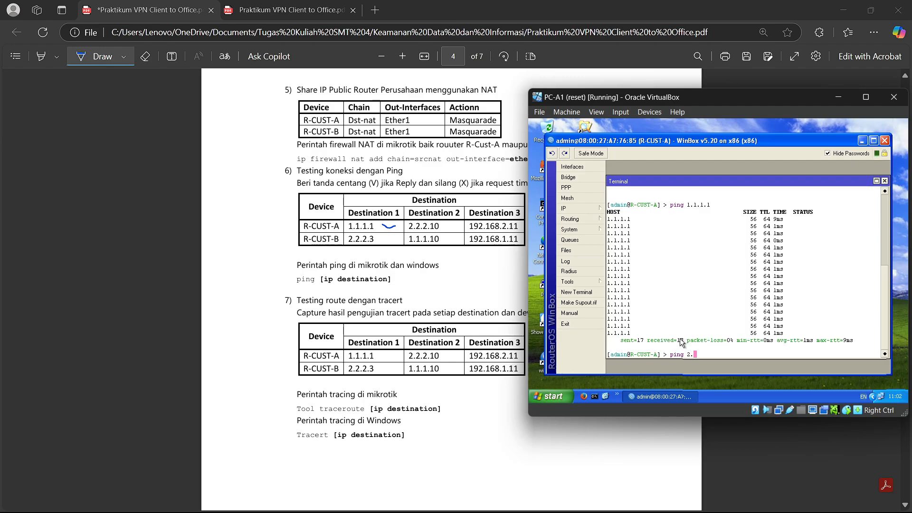
{"action": "type", "text": "2.2."}
{"action": "type", "text": "10"}
{"action": "key", "text": "Return"}
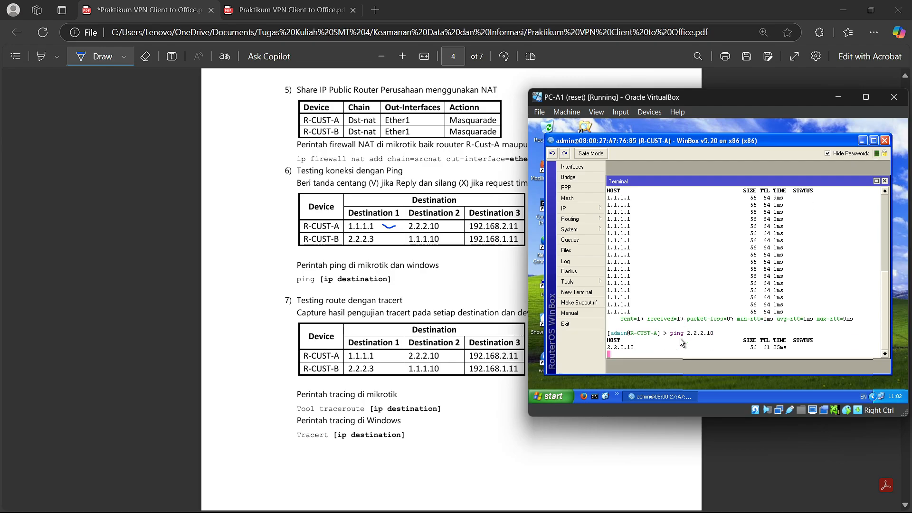
{"action": "left_click", "coordinate": [452, 223]}
{"action": "left_click_drag", "start_coordinate": [451, 224], "coordinate": [466, 222]}
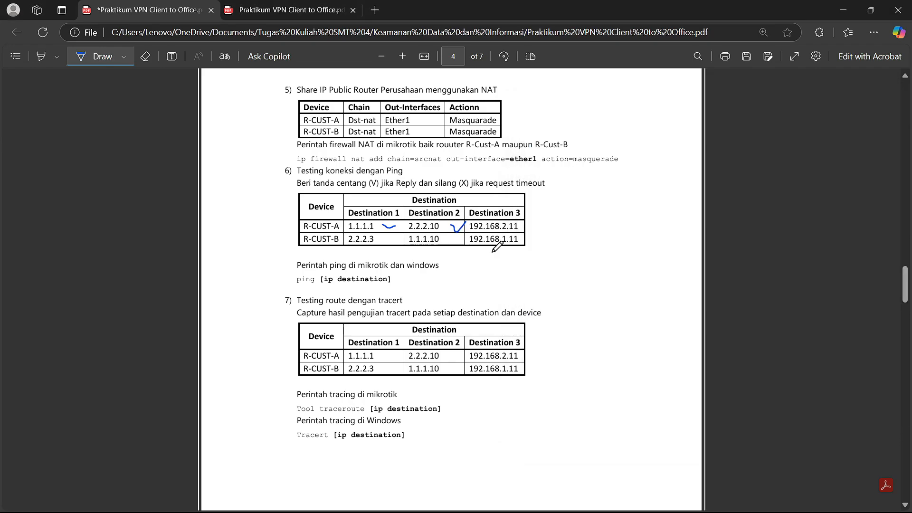
{"action": "key", "text": "alt+Tab"}
{"action": "key", "text": "ctrl+c"}
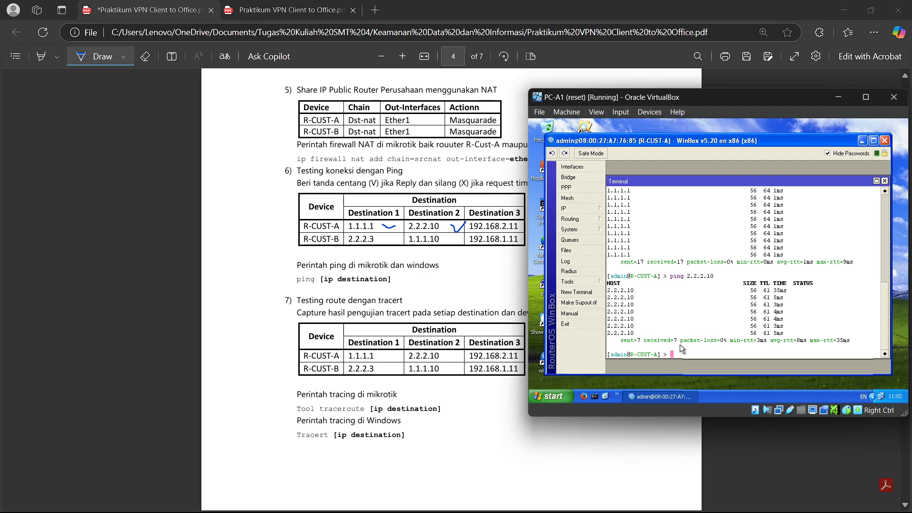
- Ping 192.168.2.11, which is unreachable, and mark R-CUST-A's Destination 3 cell
{"action": "type", "text": "ping 192"}
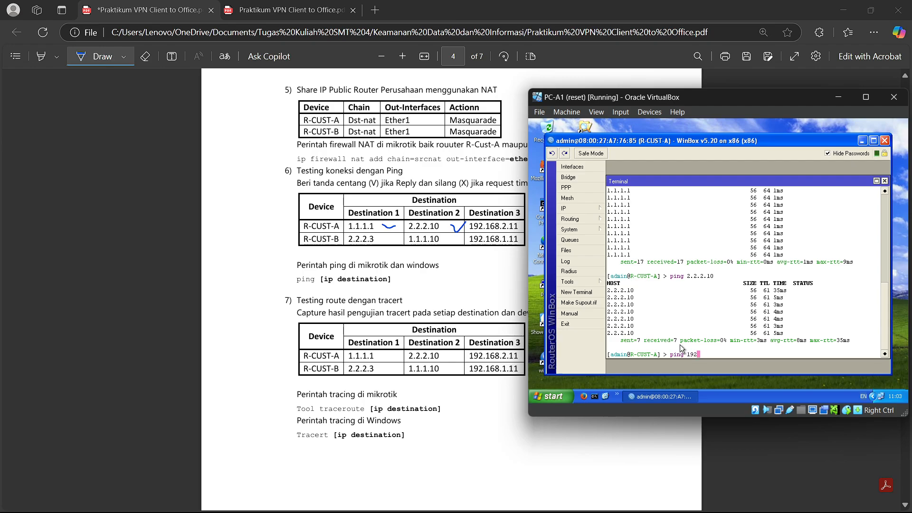
{"action": "type", "text": ".168.2.11"}
{"action": "key", "text": "Return"}
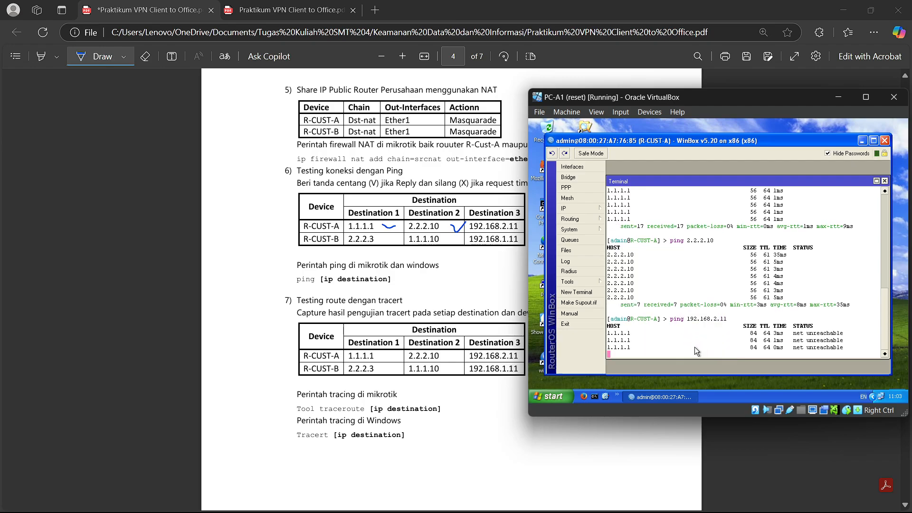
{"action": "left_click_drag", "start_coordinate": [509, 225], "coordinate": [525, 220]}
{"action": "key", "text": "alt+Tab"}
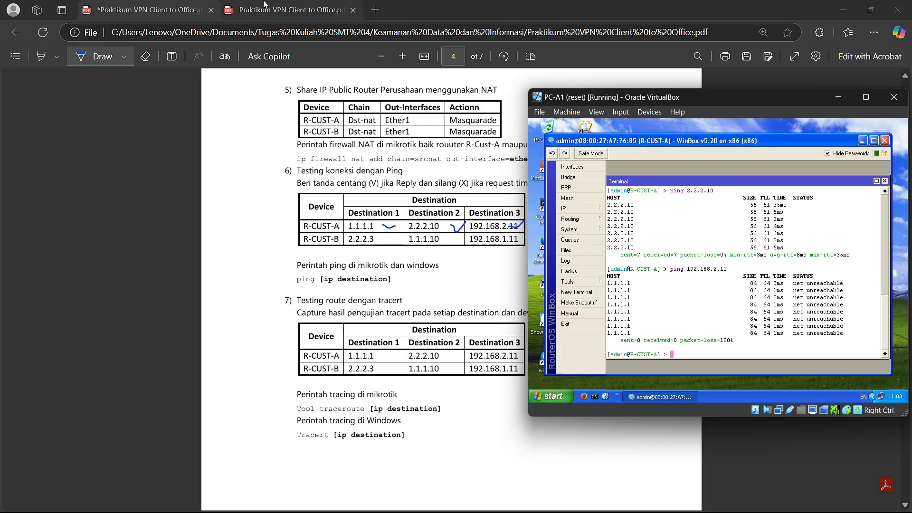
- Compare the network scenario diagram with the page 4 ping tables across the guide's tabs
{"action": "left_click", "coordinate": [285, 10]}
{"action": "left_click", "coordinate": [112, 4]}
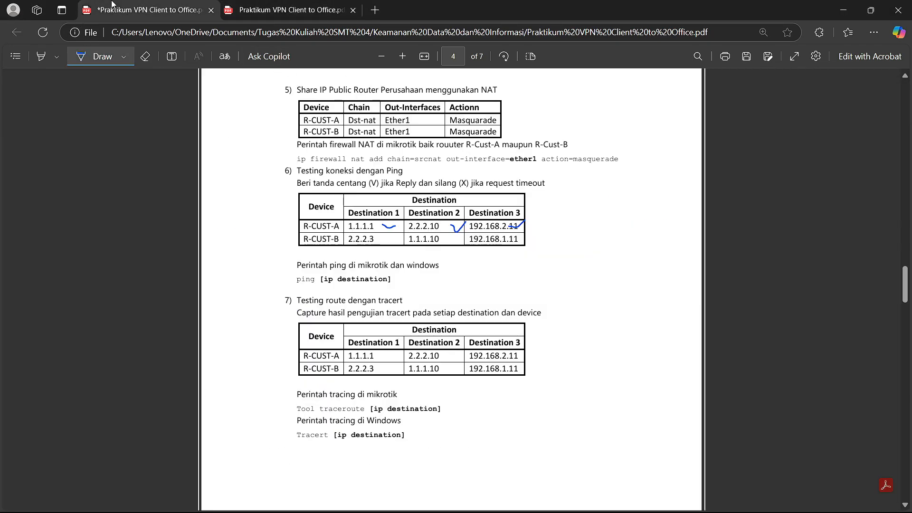
{"action": "left_click", "coordinate": [339, 4]}
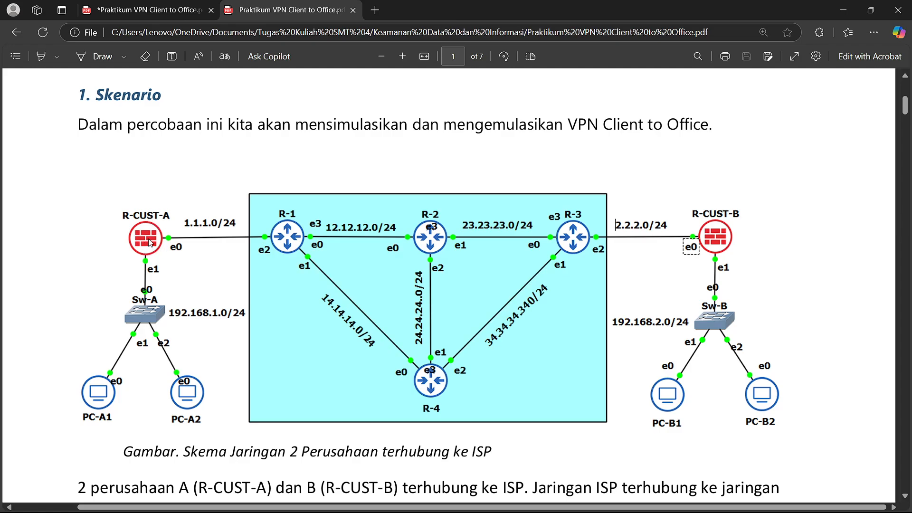
{"action": "left_click", "coordinate": [161, 9]}
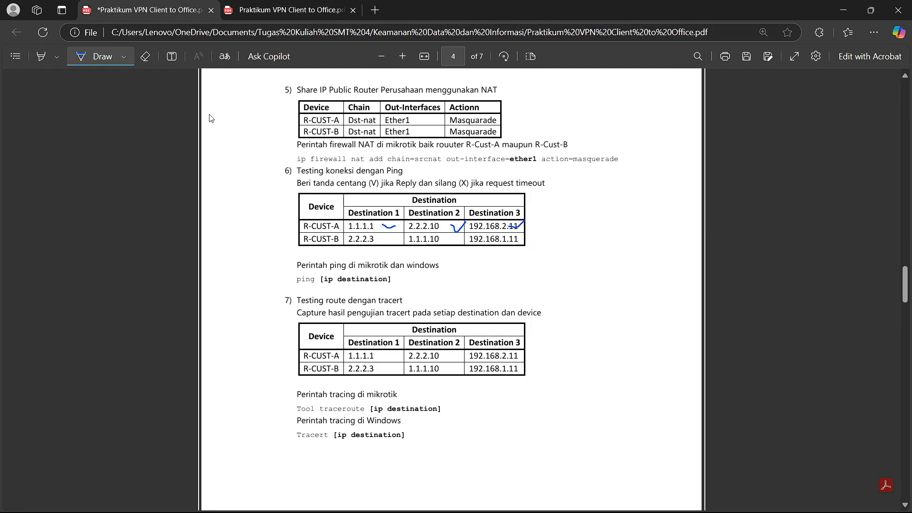
{"action": "left_click", "coordinate": [251, 6]}
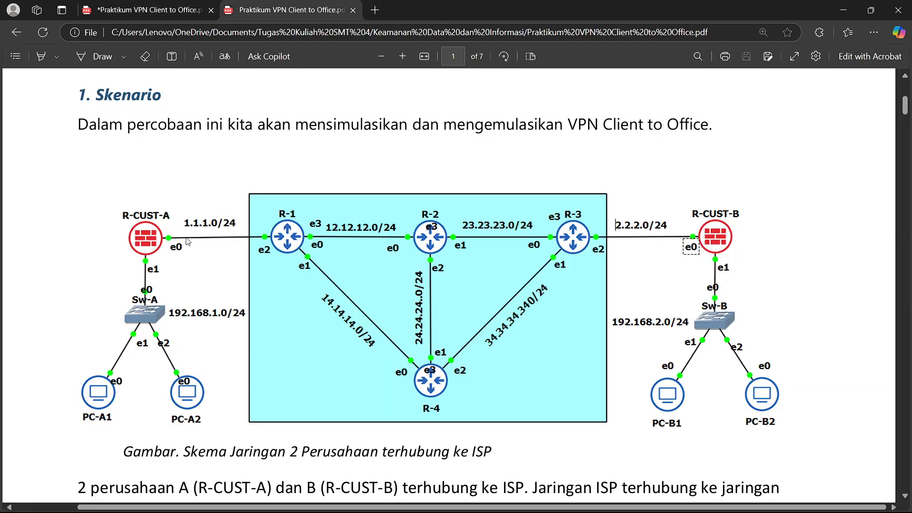
{"action": "left_click", "coordinate": [143, 10]}
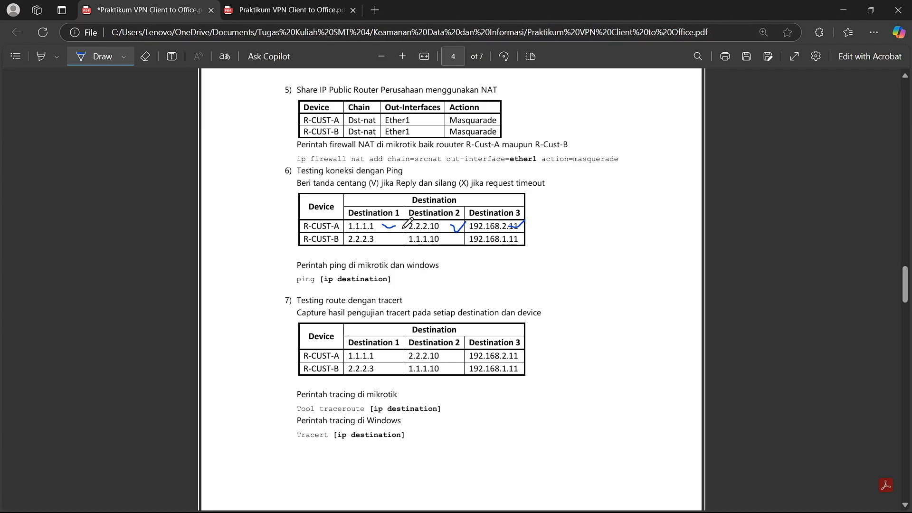
{"action": "left_click", "coordinate": [296, 7]}
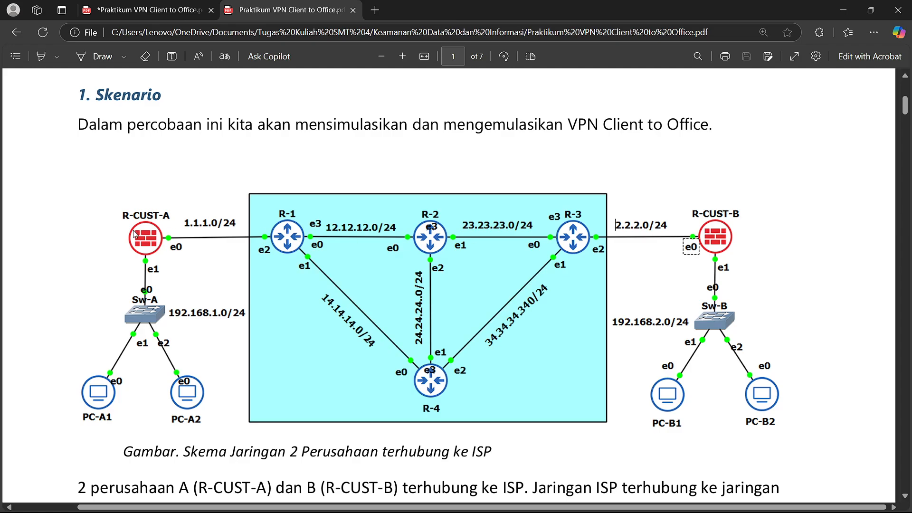
- Sketch the R-CUST-A to PC-B1 route, circle PC-B1, erase the arc and return to the ping table
{"action": "left_click", "coordinate": [109, 57]}
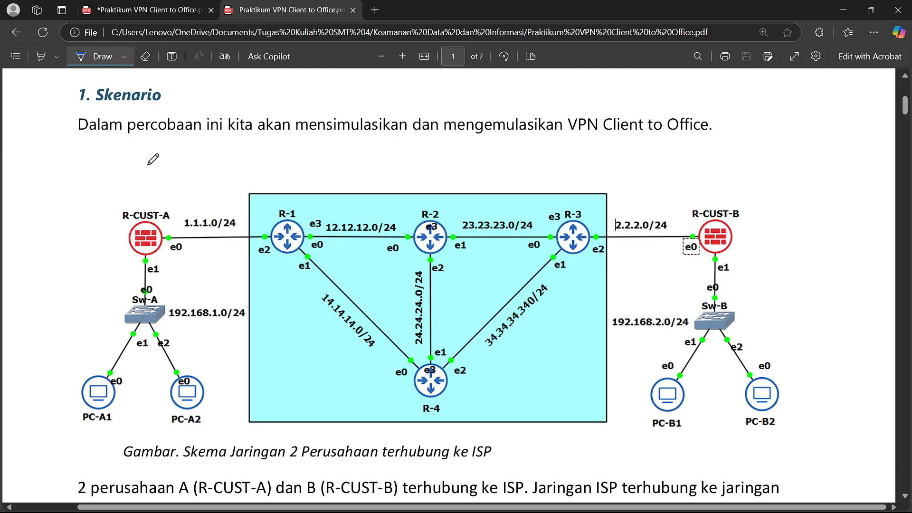
{"action": "mouse_move", "coordinate": [154, 229]}
{"action": "left_mouse_down"}
{"action": "mouse_move", "coordinate": [510, 198]}
{"action": "mouse_move", "coordinate": [718, 221]}
{"action": "left_mouse_up"}
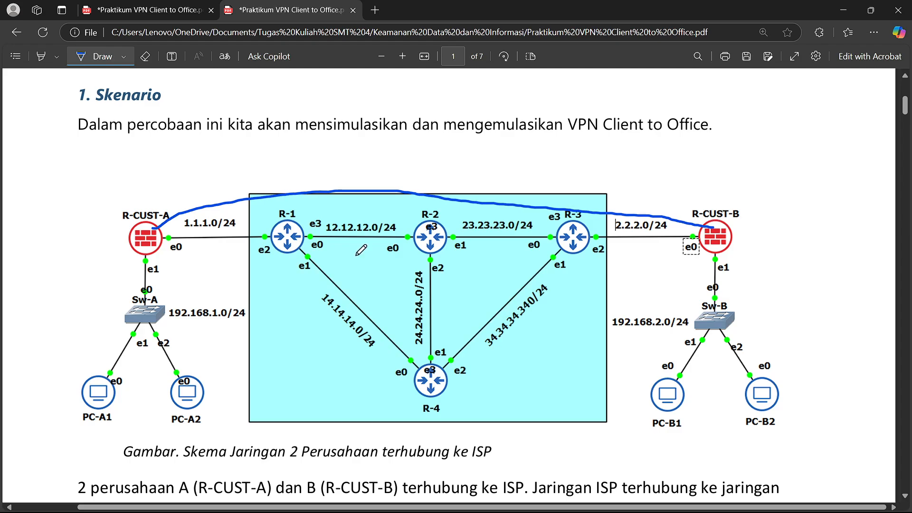
{"action": "key", "text": "ctrl+shift+Tab"}
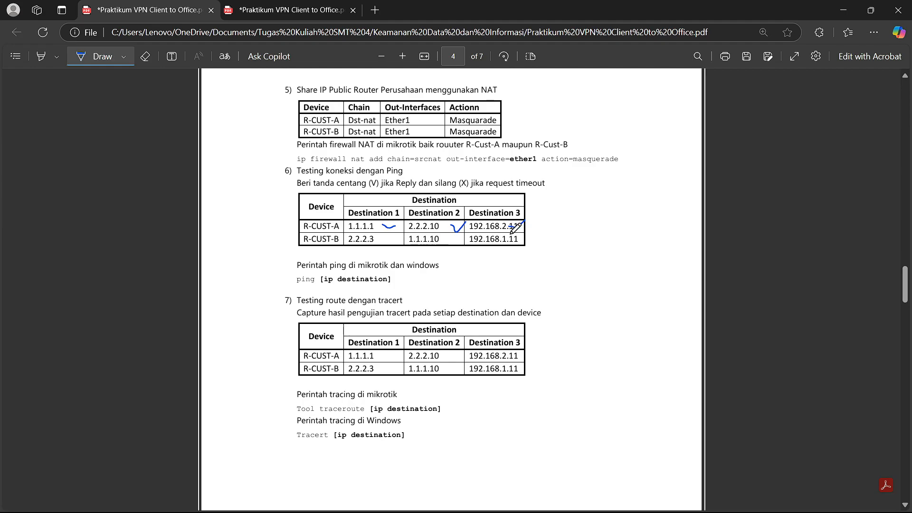
{"action": "key", "text": "ctrl+Tab"}
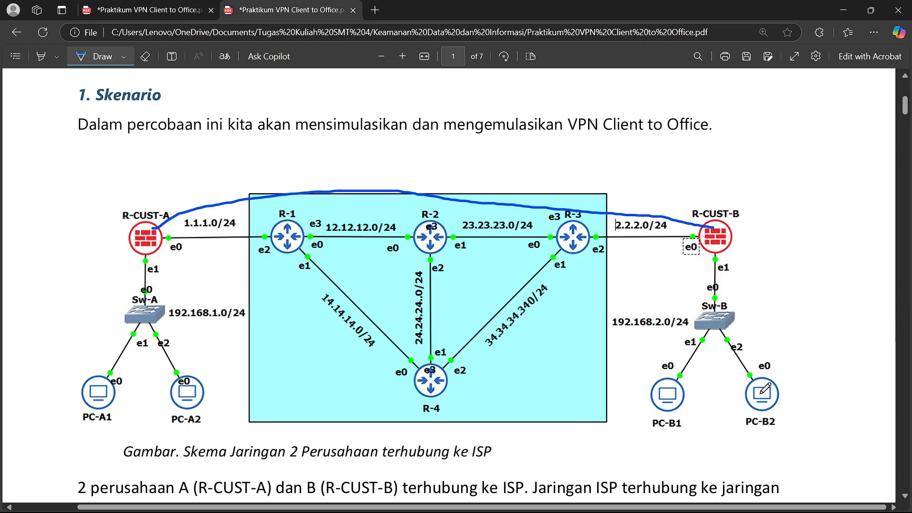
{"action": "left_click_drag", "start_coordinate": [675, 367], "coordinate": [677, 427]}
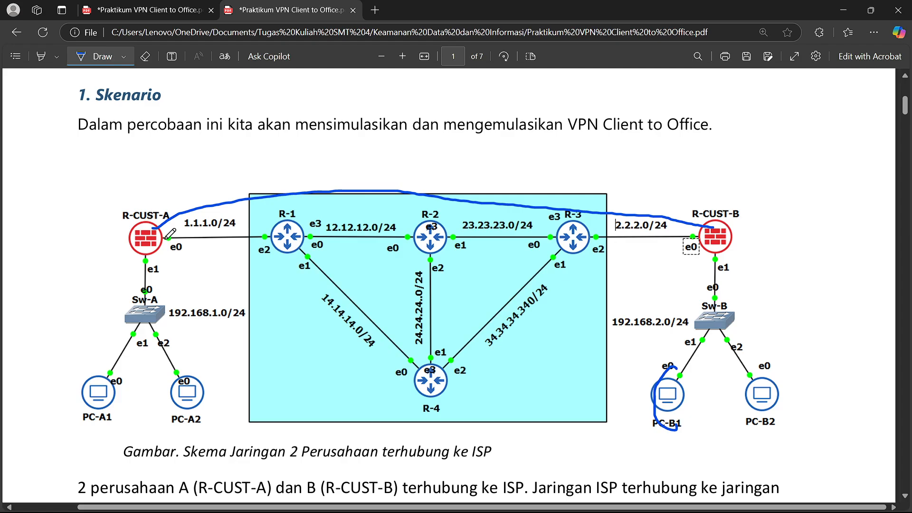
{"action": "mouse_move", "coordinate": [150, 233]}
{"action": "left_mouse_down"}
{"action": "mouse_move", "coordinate": [589, 143]}
{"action": "mouse_move", "coordinate": [675, 368]}
{"action": "left_mouse_up"}
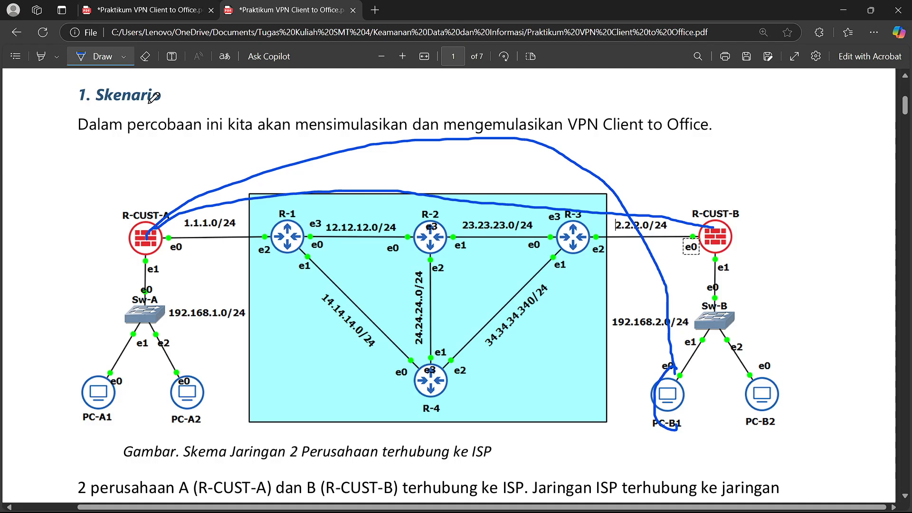
{"action": "left_click", "coordinate": [145, 56]}
{"action": "mouse_move", "coordinate": [175, 143]}
{"action": "left_mouse_down"}
{"action": "mouse_move", "coordinate": [242, 195]}
{"action": "mouse_move", "coordinate": [146, 224]}
{"action": "left_mouse_up"}
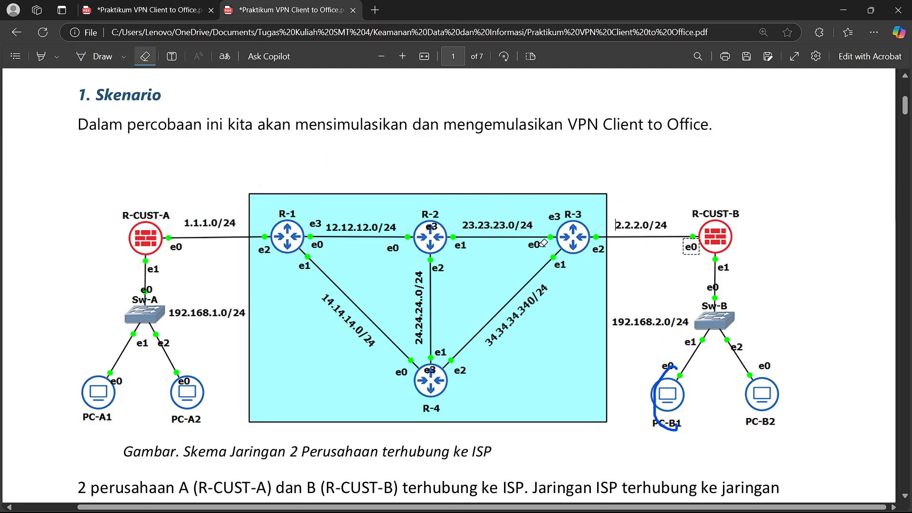
{"action": "left_click", "coordinate": [161, 6]}
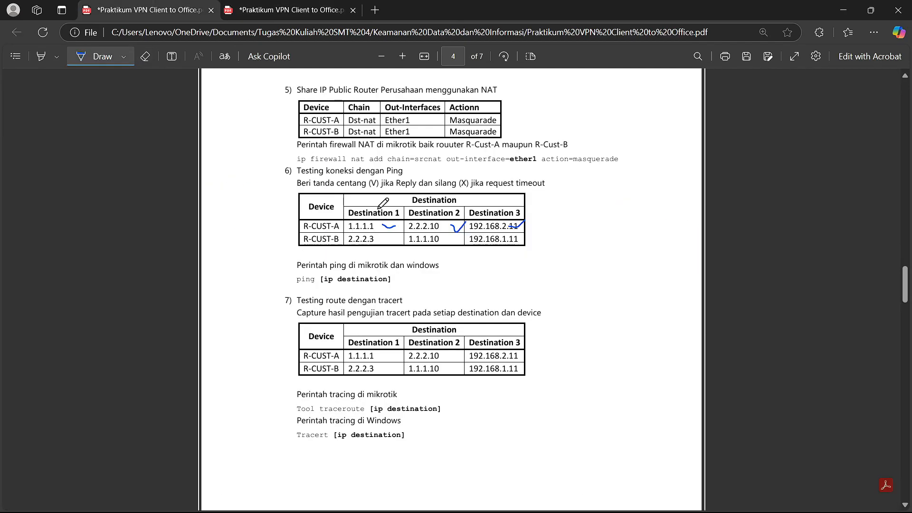
{"action": "mouse_move", "coordinate": [604, 512]}
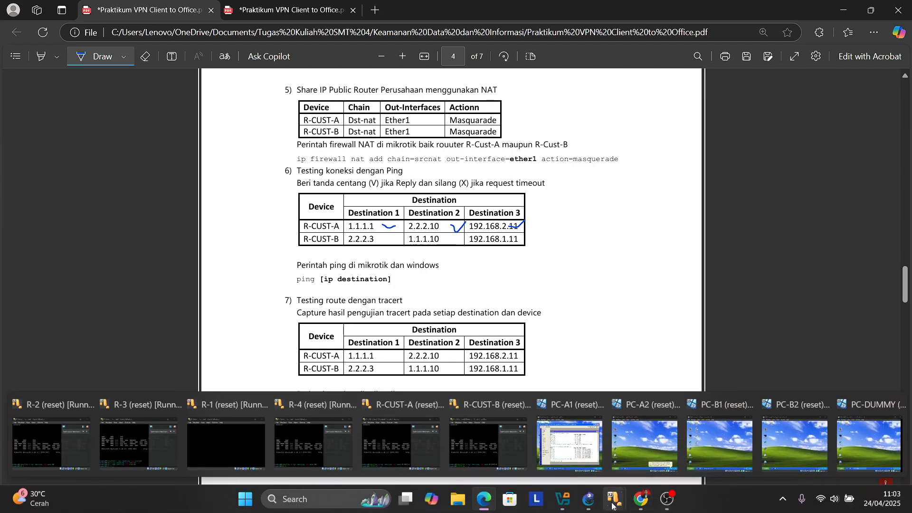
- Open a terminal on R-CUST-B and ping 2.2.2.3, which replies
{"action": "left_click", "coordinate": [718, 455]}
{"action": "left_click", "coordinate": [614, 401]}
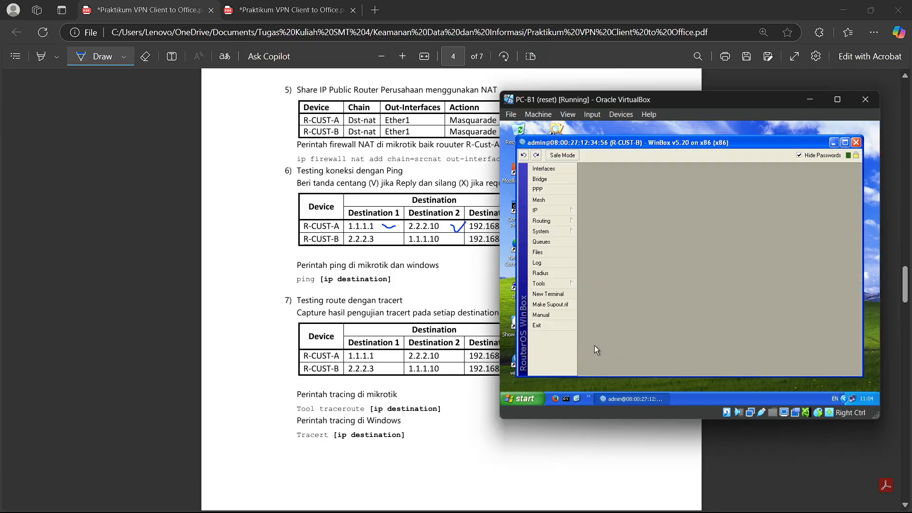
{"action": "left_click", "coordinate": [548, 294]}
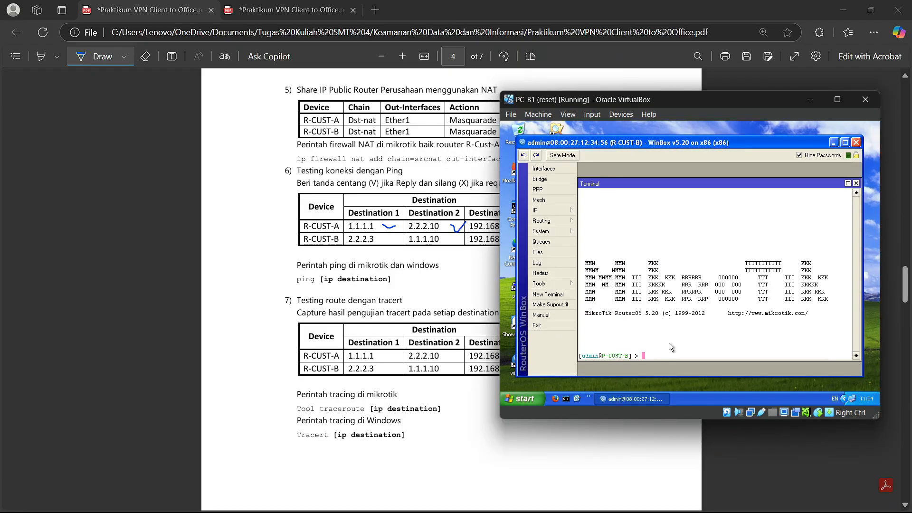
{"action": "left_click_drag", "start_coordinate": [652, 98], "coordinate": [682, 102]}
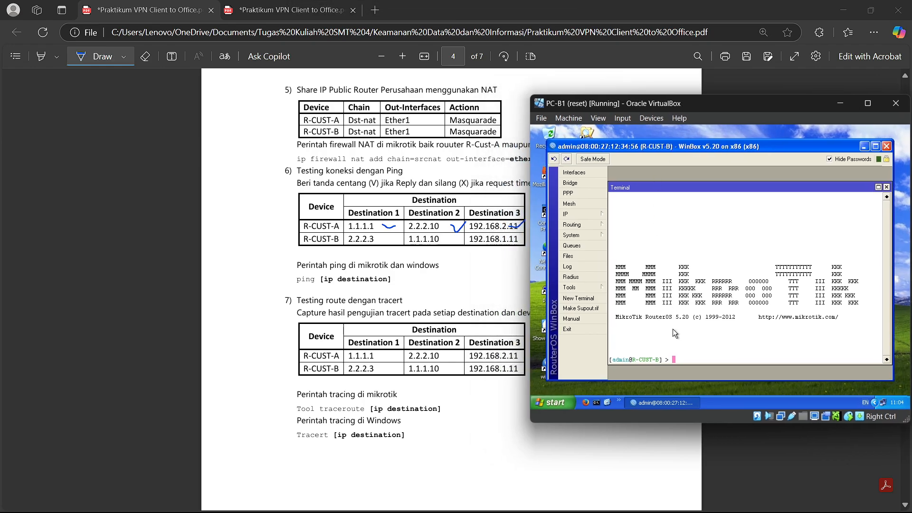
{"action": "type", "text": "ping 2.2.2.3"}
{"action": "key", "text": "Return"}
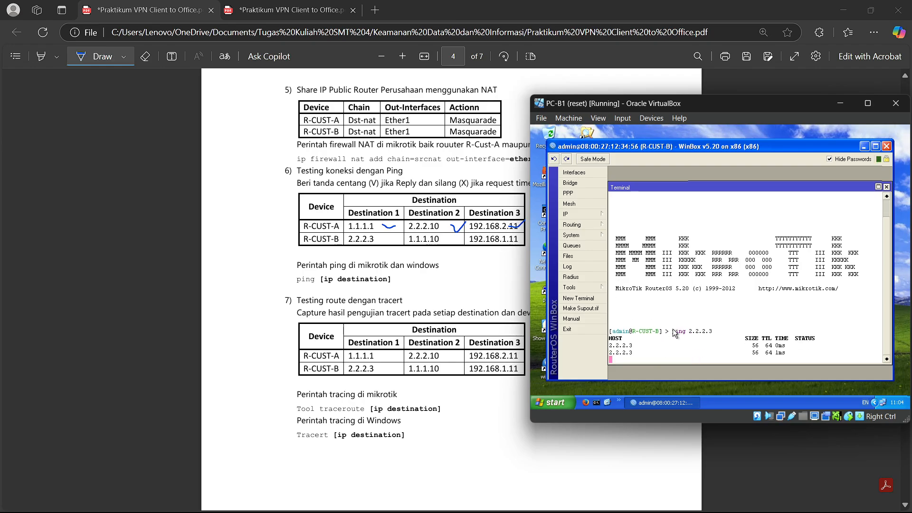
{"action": "key", "text": "ctrl+c"}
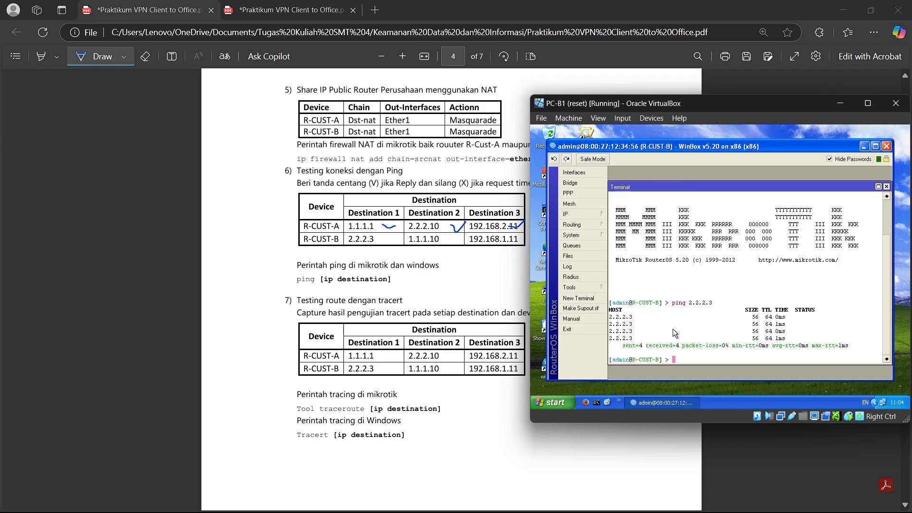
- Ping 1.1.1.10 and 192.168.1.11 from R-CUST-B; the latter is net unreachable
{"action": "type", "text": "ping 1.1.1.10"}
{"action": "key", "text": "Return"}
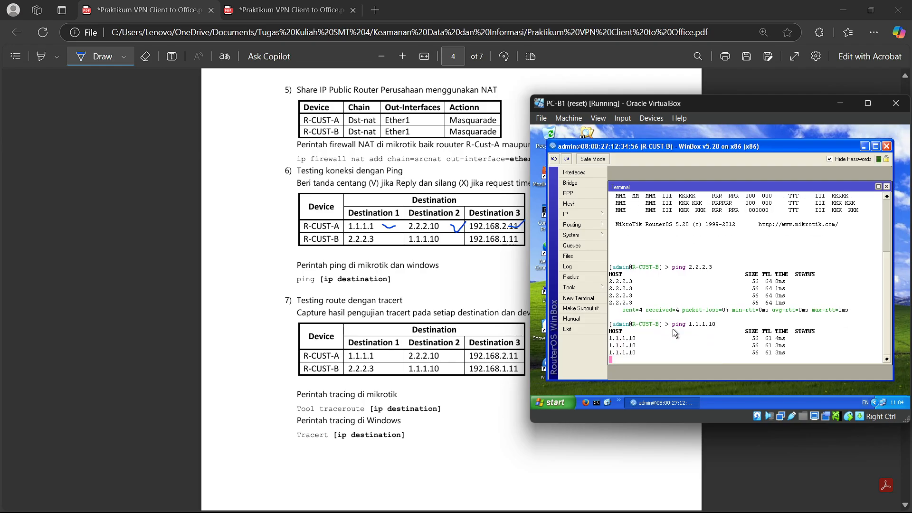
{"action": "type", "text": "ping 192.168.1.11"}
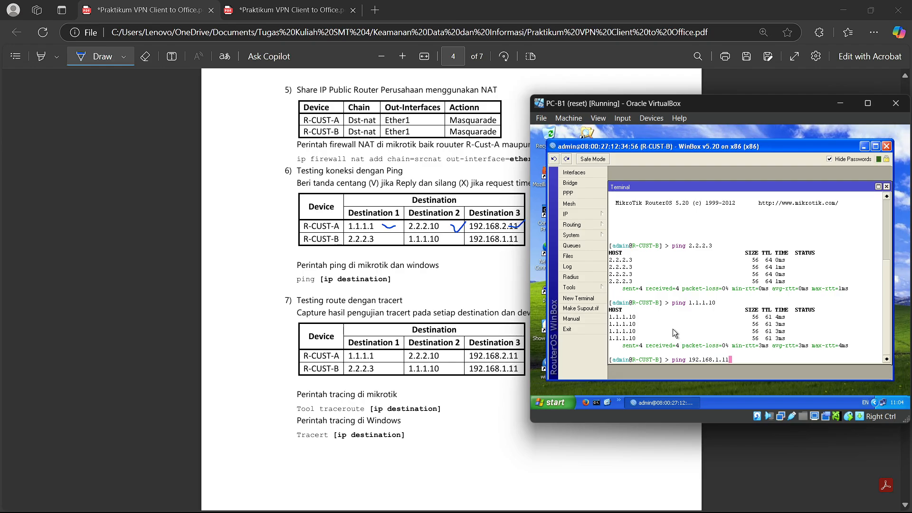
{"action": "key", "text": "Return"}
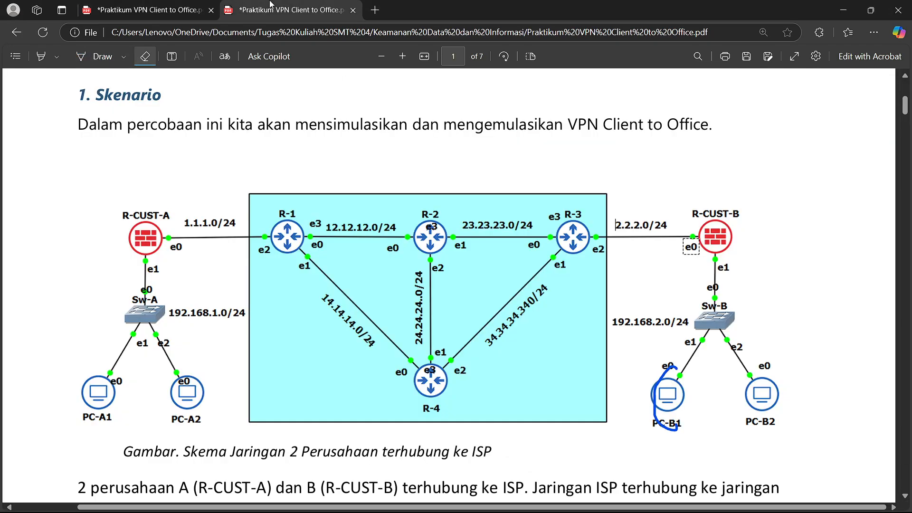
- Sketch the R-CUST-B to PC-A1 route on the diagram and mark an X top left
{"action": "left_click", "coordinate": [102, 57]}
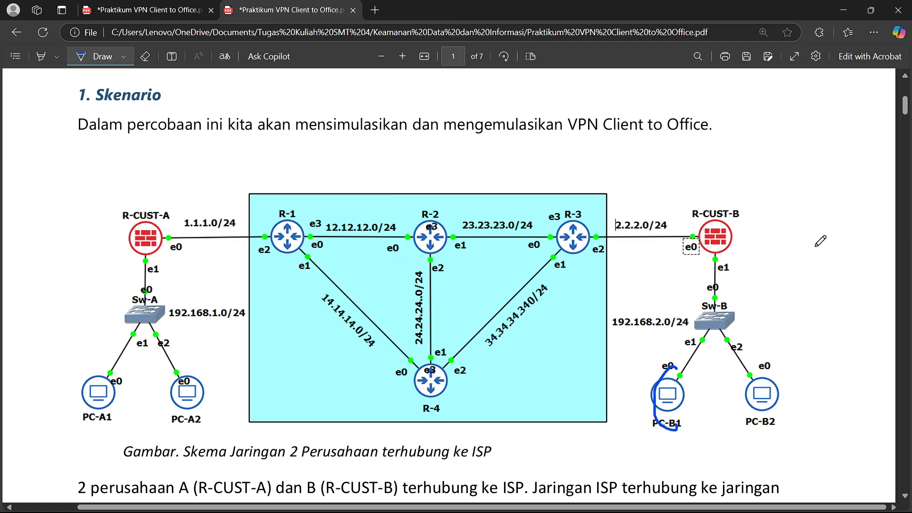
{"action": "mouse_move", "coordinate": [713, 236]}
{"action": "left_mouse_down"}
{"action": "mouse_move", "coordinate": [372, 149]}
{"action": "mouse_move", "coordinate": [156, 212]}
{"action": "left_mouse_up"}
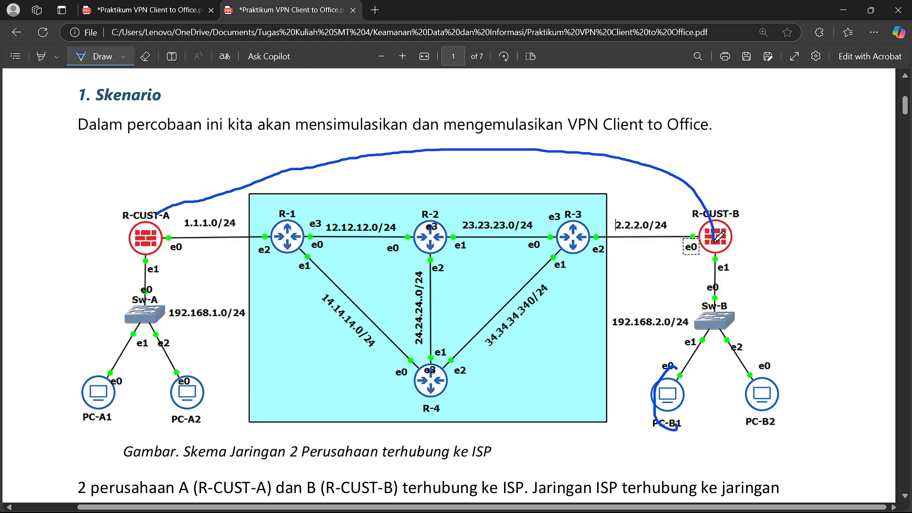
{"action": "key", "text": "alt+Tab"}
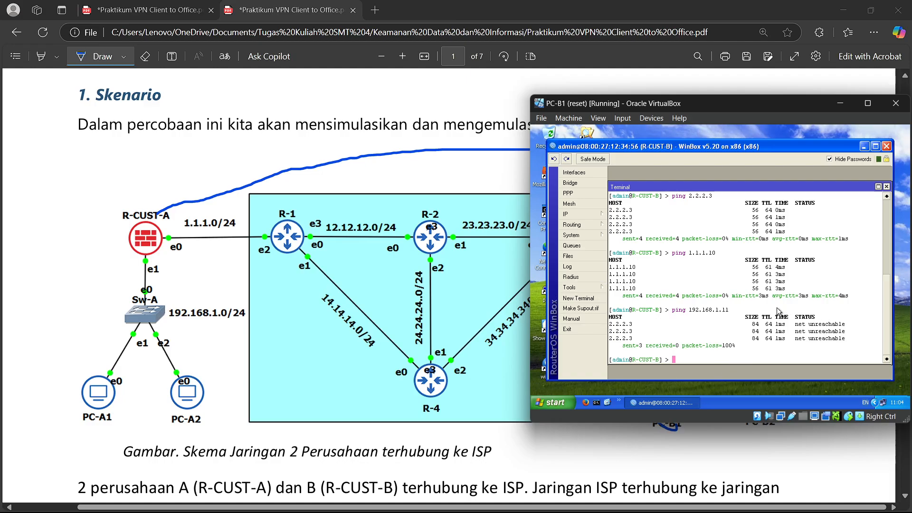
{"action": "left_click", "coordinate": [841, 103]}
{"action": "left_click_drag", "start_coordinate": [100, 379], "coordinate": [122, 356]}
{"action": "mouse_move", "coordinate": [723, 242]}
{"action": "left_mouse_down"}
{"action": "mouse_move", "coordinate": [694, 201]}
{"action": "mouse_move", "coordinate": [86, 317]}
{"action": "mouse_move", "coordinate": [106, 352]}
{"action": "left_mouse_up"}
{"action": "left_click_drag", "start_coordinate": [75, 165], "coordinate": [99, 195]}
{"action": "left_click_drag", "start_coordinate": [137, 160], "coordinate": [67, 201]}
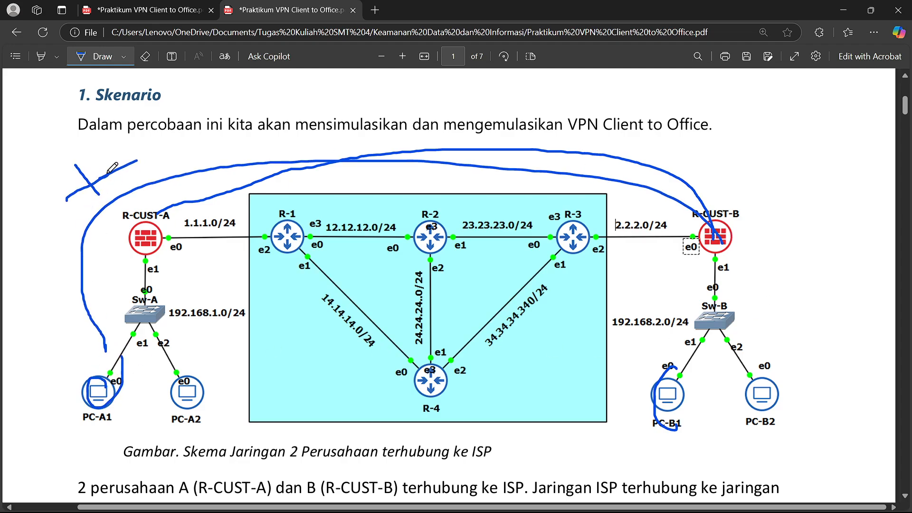
- Erase all ink from the diagram and switch to the ping table tab
{"action": "left_click", "coordinate": [144, 58]}
{"action": "mouse_move", "coordinate": [121, 150]}
{"action": "left_mouse_down"}
{"action": "mouse_move", "coordinate": [145, 185]}
{"action": "mouse_move", "coordinate": [64, 190]}
{"action": "mouse_move", "coordinate": [114, 392]}
{"action": "left_mouse_up"}
{"action": "left_click_drag", "start_coordinate": [627, 362], "coordinate": [660, 385]}
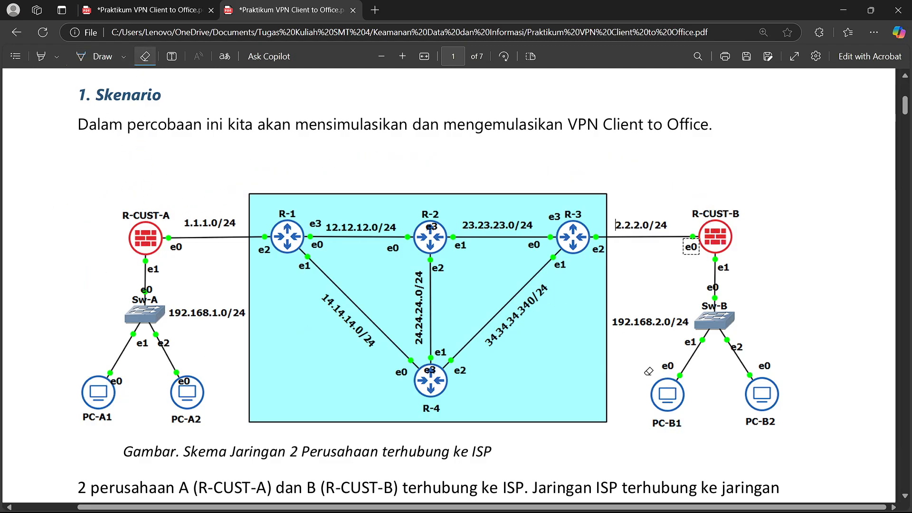
{"action": "left_click", "coordinate": [148, 9]}
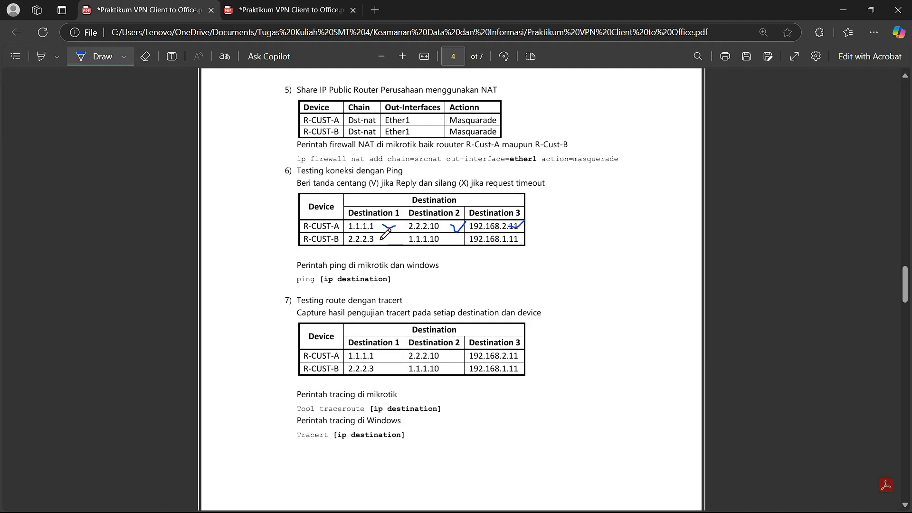
- Ink R-CUST-B's ping row: ticks for 2.2.2.3 and 1.1.1.10, a cross for 192.168.1.11
{"action": "mouse_move", "coordinate": [380, 242]}
{"action": "left_mouse_down"}
{"action": "mouse_move", "coordinate": [464, 233]}
{"action": "mouse_move", "coordinate": [517, 252]}
{"action": "mouse_move", "coordinate": [523, 232]}
{"action": "left_mouse_up"}
{"action": "scroll", "coordinate": [355, 269], "scroll_direction": "down", "scroll_amount": 1}
{"action": "scroll", "coordinate": [357, 266], "scroll_direction": "down", "scroll_amount": 3}
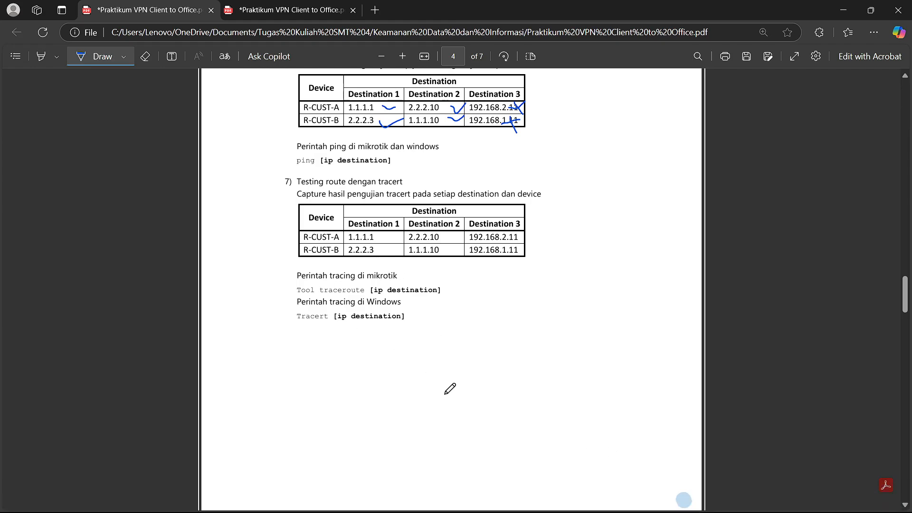
{"action": "mouse_move", "coordinate": [628, 507]}
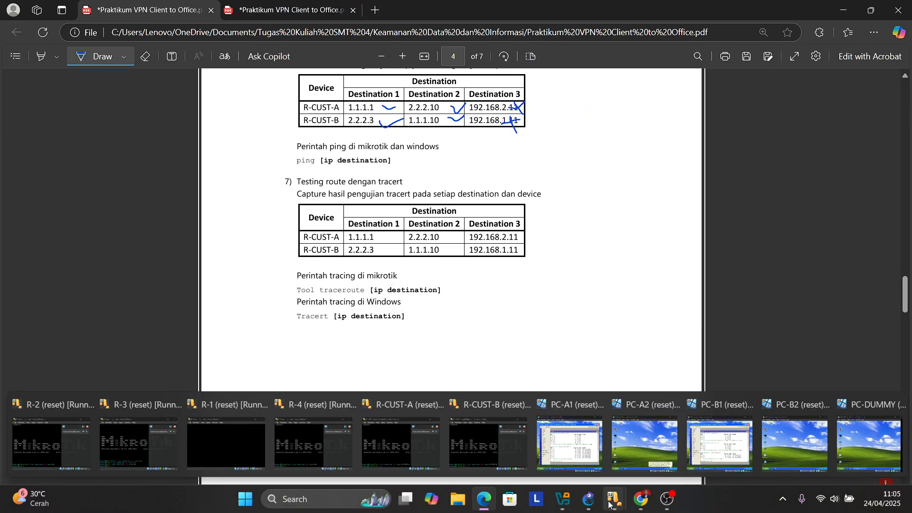
- In R-CUST-A's terminal, correct 'tool tracert' to 'tool traceroute 1.1.1.1' and run it
{"action": "left_click", "coordinate": [570, 444]}
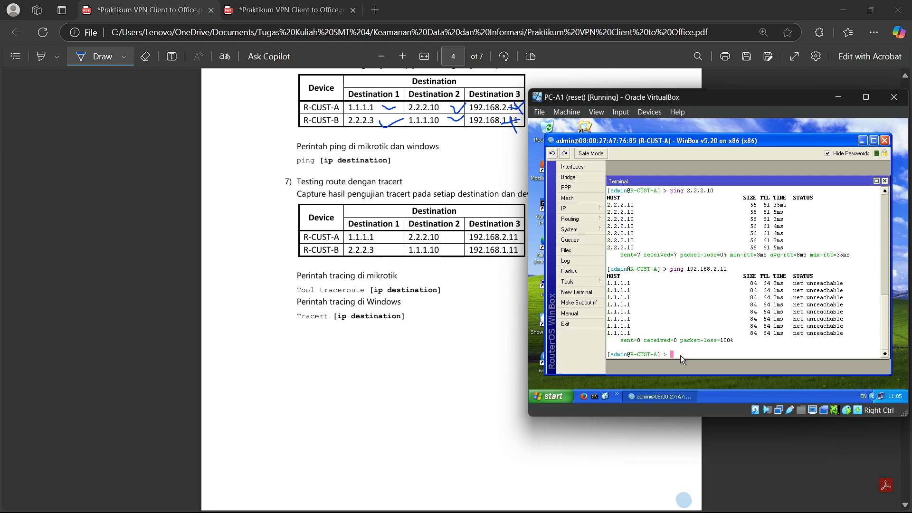
{"action": "type", "text": "tool tracert"}
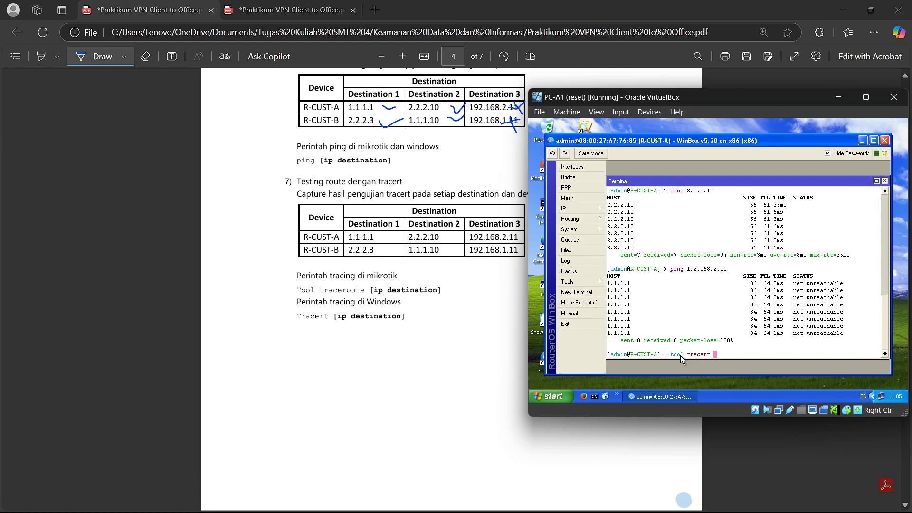
{"action": "type", "text": "1.1.1.1"}
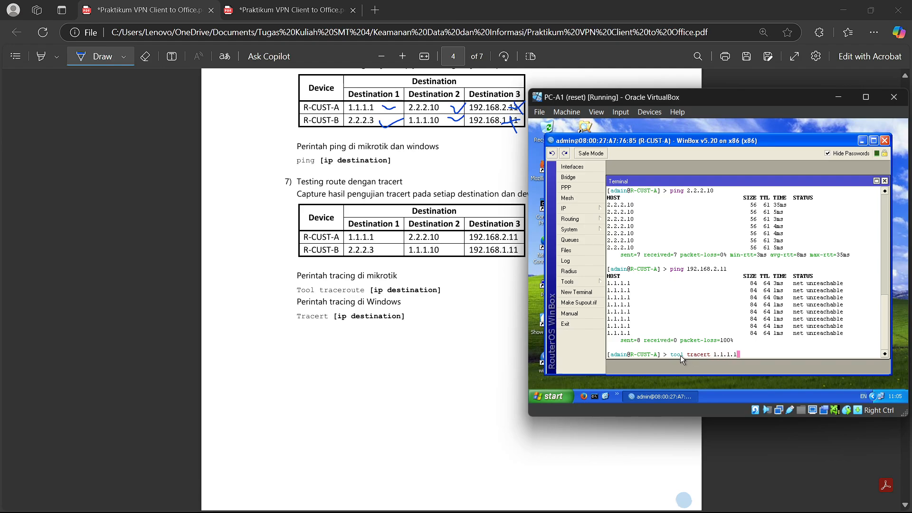
{"action": "key", "text": "Return"}
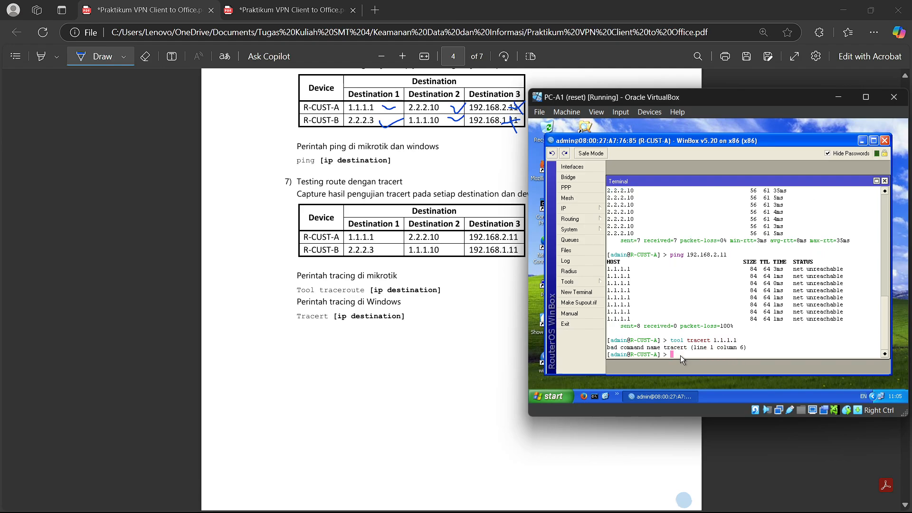
{"action": "key", "text": "Up"}
{"action": "key", "text": "Left"}
{"action": "key", "text": "Left"}
{"action": "key", "text": "Left"}
{"action": "key", "text": "Left"}
{"action": "key", "text": "Left"}
{"action": "key", "text": "Left"}
{"action": "key", "text": "Left"}
{"action": "key", "text": "Left"}
{"action": "key", "text": "Left"}
{"action": "key", "text": "Left"}
{"action": "key", "text": "BackSpace"}
{"action": "key", "text": "BackSpace"}
{"action": "key", "text": "BackSpace"}
{"action": "key", "text": "Delete"}
{"action": "key", "text": "Delete"}
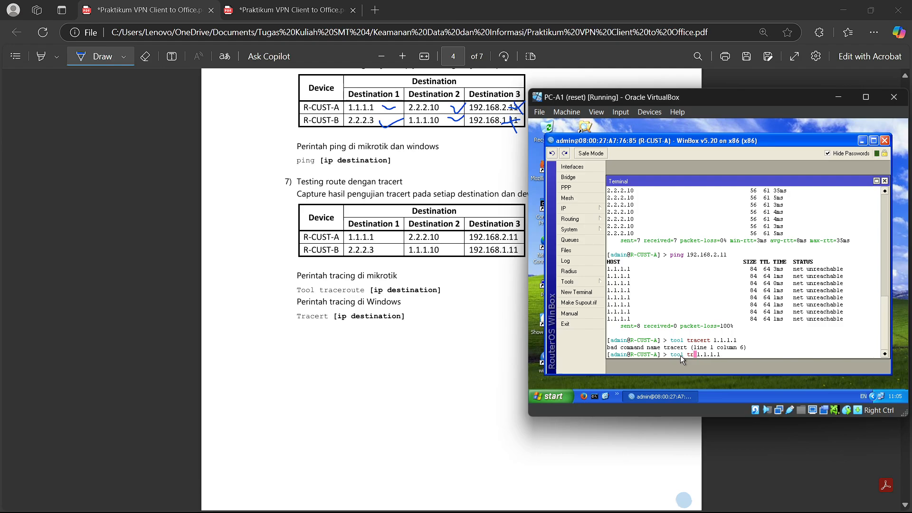
{"action": "type", "text": "aceroute"}
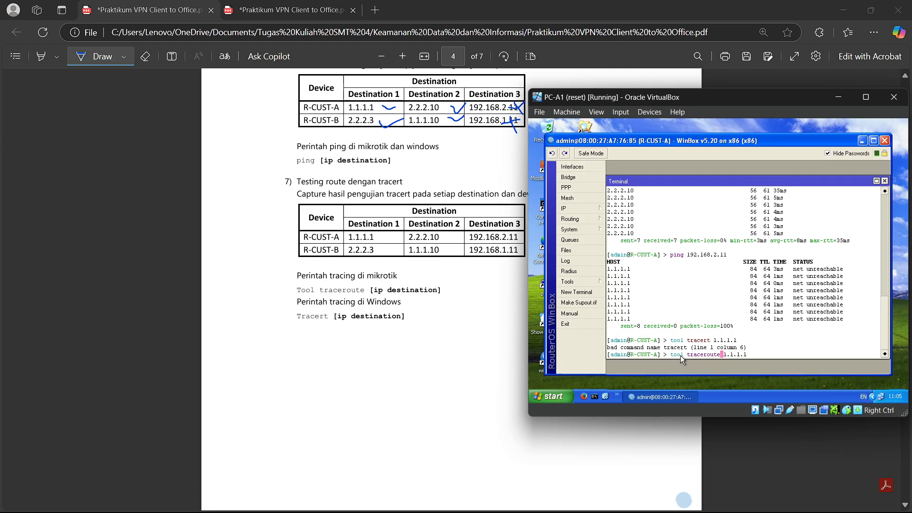
{"action": "key", "text": "Return"}
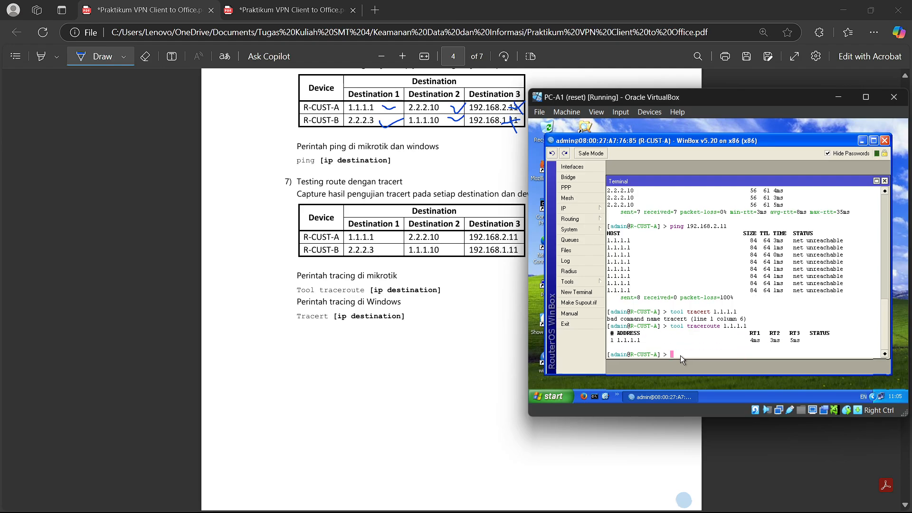
- Run traceroute from R-CUST-A to 2.2.2.10
{"action": "key", "text": "Up"}
{"action": "key", "text": "BackSpace"}
{"action": "key", "text": "BackSpace"}
{"action": "key", "text": "BackSpace"}
{"action": "key", "text": "BackSpace"}
{"action": "key", "text": "BackSpace"}
{"action": "key", "text": "BackSpace"}
{"action": "key", "text": "BackSpace"}
{"action": "type", "text": "2.2.2.10"}
{"action": "key", "text": "Return"}
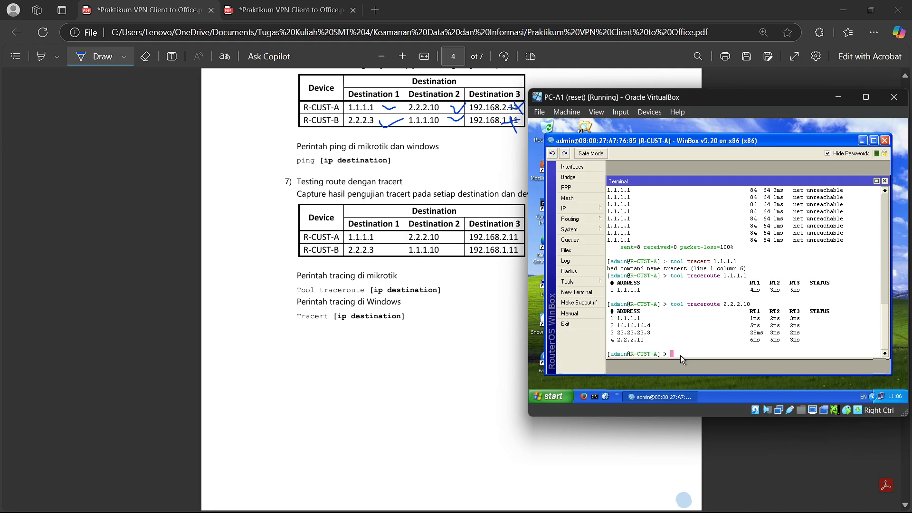
- Trace to 192.168.2.11, which fails as network unreachable, then bring up the lab PDF
{"action": "key", "text": "Up"}
{"action": "key", "text": "BackSpace"}
{"action": "key", "text": "BackSpace"}
{"action": "key", "text": "BackSpace"}
{"action": "key", "text": "BackSpace"}
{"action": "key", "text": "BackSpace"}
{"action": "key", "text": "BackSpace"}
{"action": "key", "text": "BackSpace"}
{"action": "key", "text": "BackSpace"}
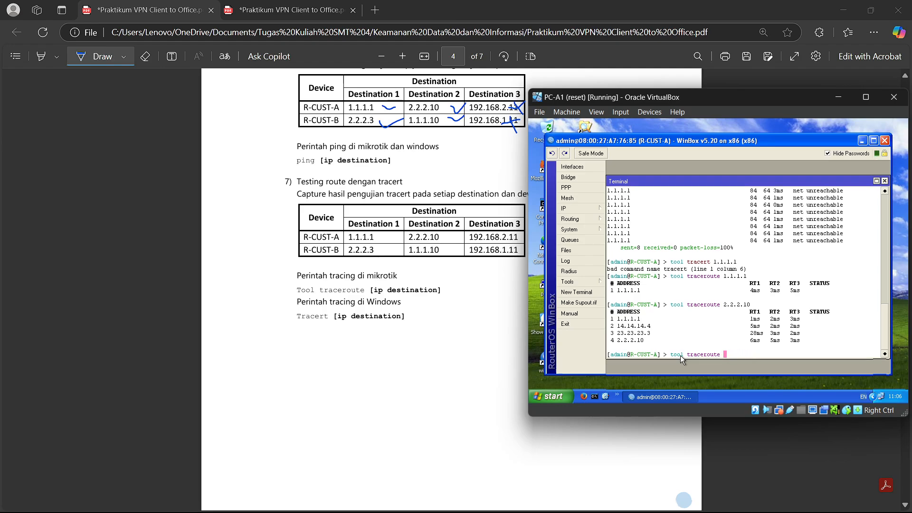
{"action": "type", "text": "192.168.2.11"}
{"action": "key", "text": "Return"}
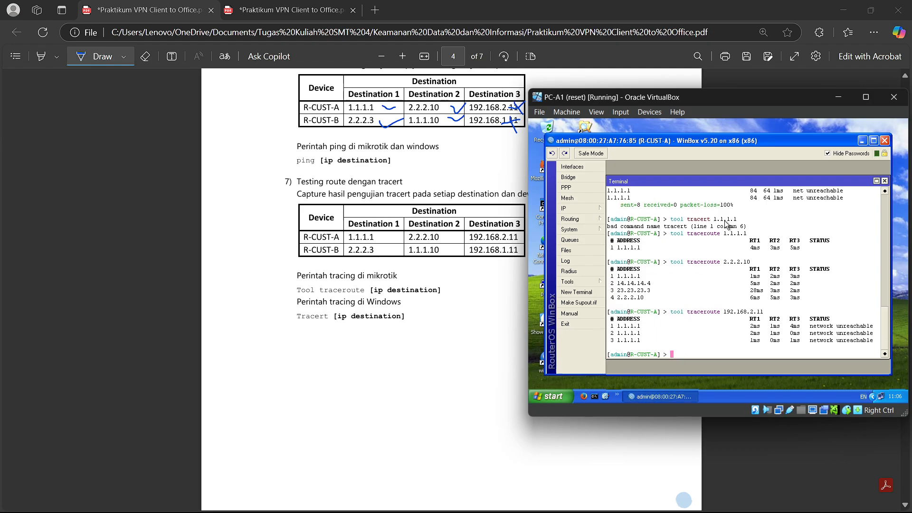
{"action": "left_click_drag", "start_coordinate": [708, 106], "coordinate": [670, 88]}
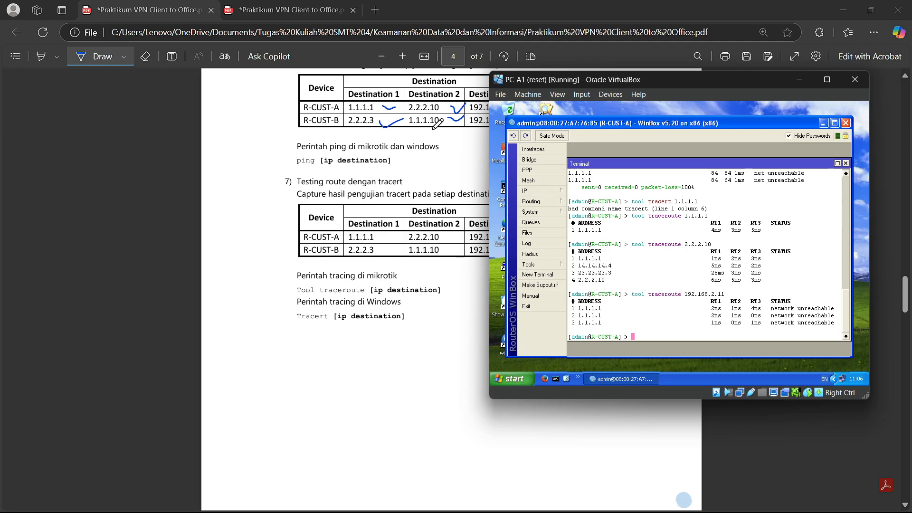
{"action": "left_click", "coordinate": [298, 3]}
- Draw a route arc on the diagram, then tick 1.1.1.1 in R-CUST-A's tracert row
{"action": "left_click", "coordinate": [126, 4]}
{"action": "left_click", "coordinate": [263, 5]}
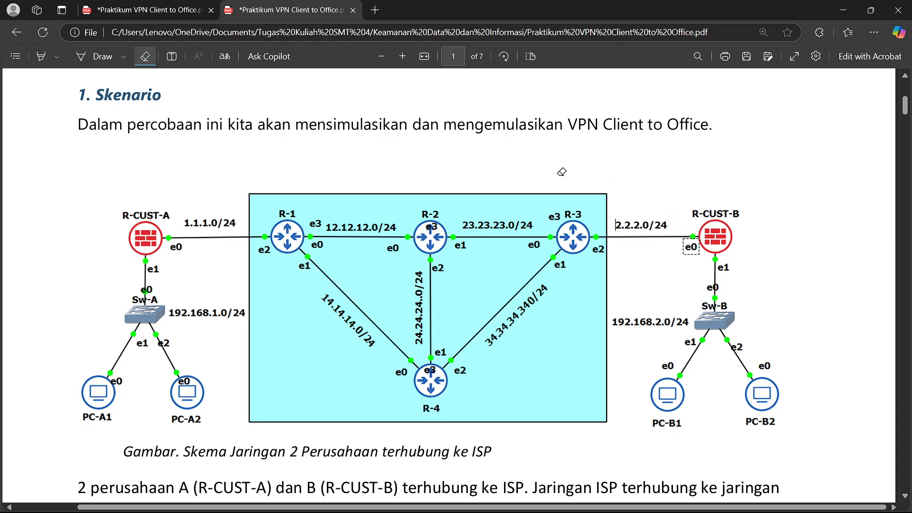
{"action": "left_click", "coordinate": [94, 56]}
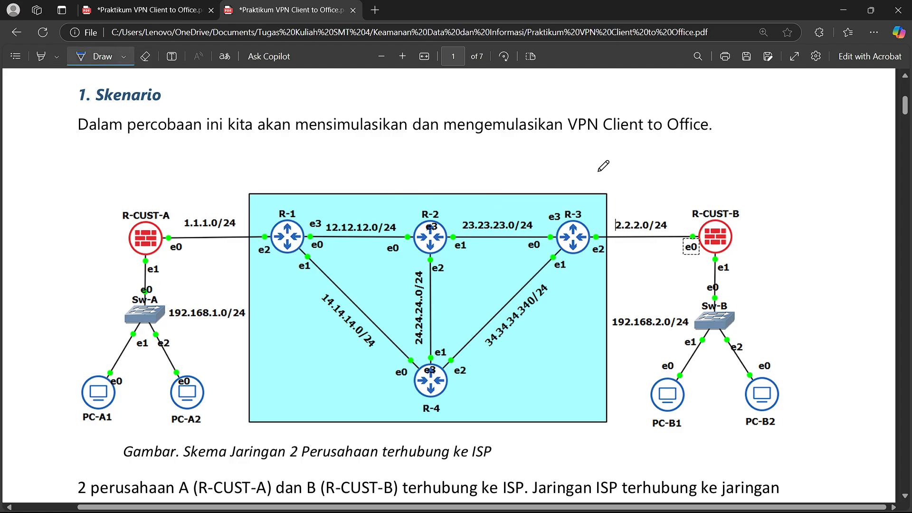
{"action": "mouse_move", "coordinate": [709, 228]}
{"action": "left_mouse_down"}
{"action": "mouse_move", "coordinate": [537, 173]}
{"action": "mouse_move", "coordinate": [481, 217]}
{"action": "mouse_move", "coordinate": [463, 183]}
{"action": "mouse_move", "coordinate": [368, 209]}
{"action": "mouse_move", "coordinate": [220, 208]}
{"action": "left_mouse_up"}
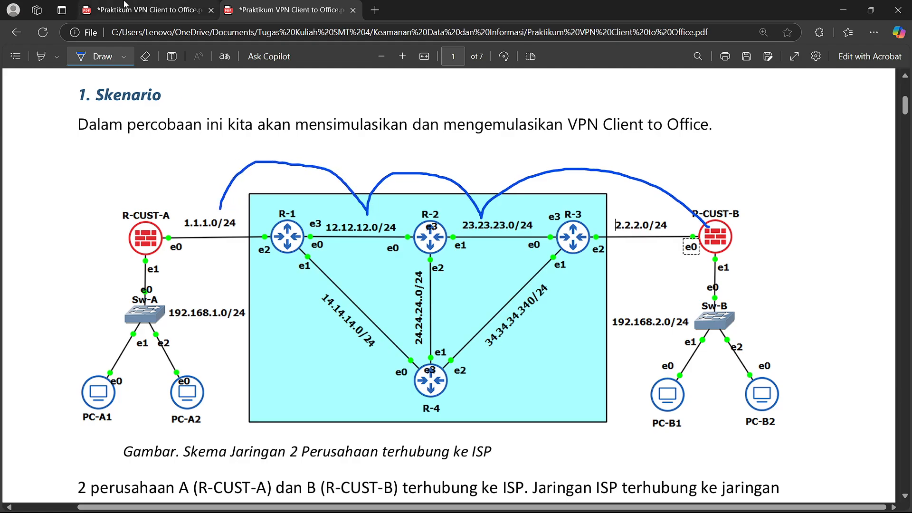
{"action": "key", "text": "ctrl+Tab"}
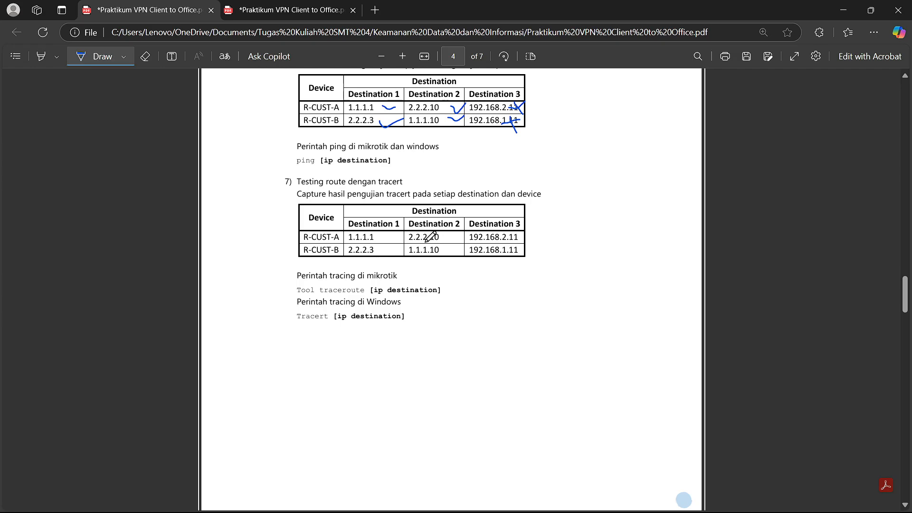
{"action": "mouse_move", "coordinate": [380, 237]}
{"action": "left_mouse_down"}
{"action": "mouse_move", "coordinate": [468, 231]}
{"action": "mouse_move", "coordinate": [517, 243]}
{"action": "mouse_move", "coordinate": [501, 243]}
{"action": "left_mouse_up"}
- Erase the route arcs from the network diagram page
{"action": "left_click", "coordinate": [258, 9]}
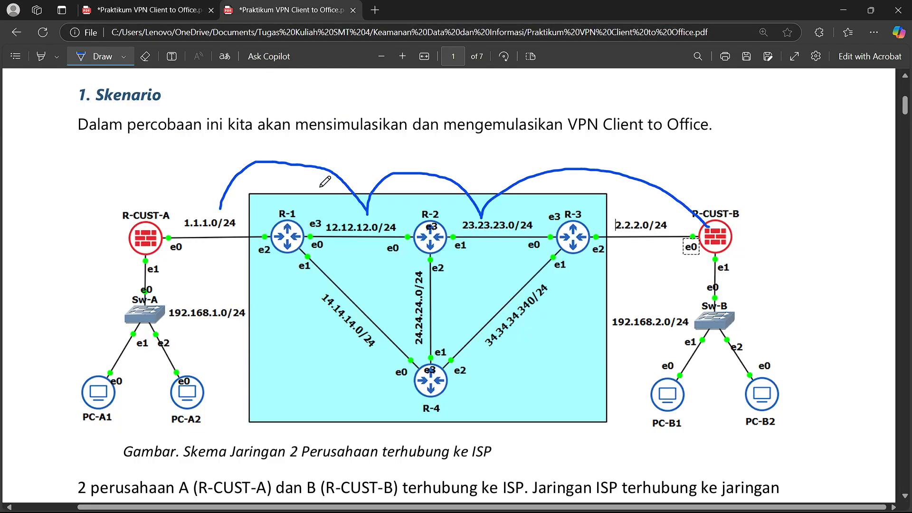
{"action": "left_click", "coordinate": [145, 56]}
{"action": "left_click_drag", "start_coordinate": [313, 192], "coordinate": [601, 181]}
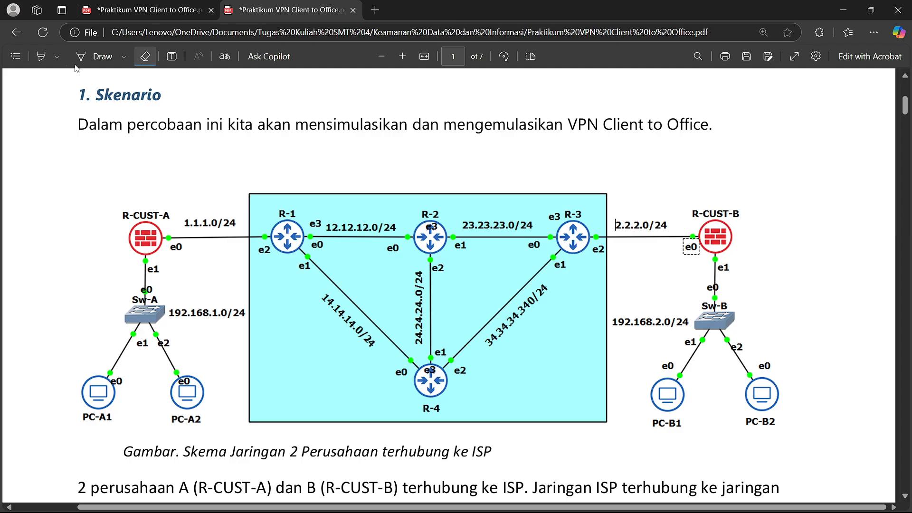
{"action": "left_click", "coordinate": [142, 10]}
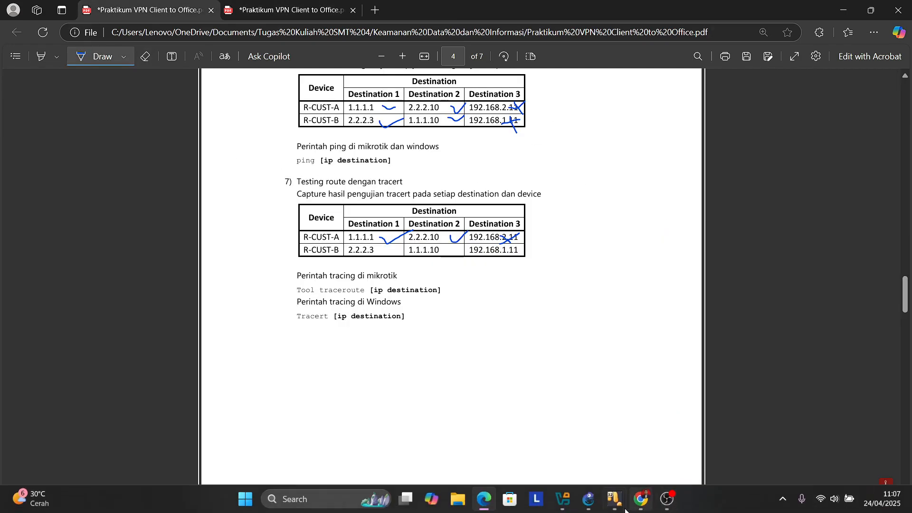
- In PC-B1's R-CUST-B terminal, run 'tool traceroute' to 2.2.2.3 and 1.1.1.10
{"action": "mouse_move", "coordinate": [614, 503]}
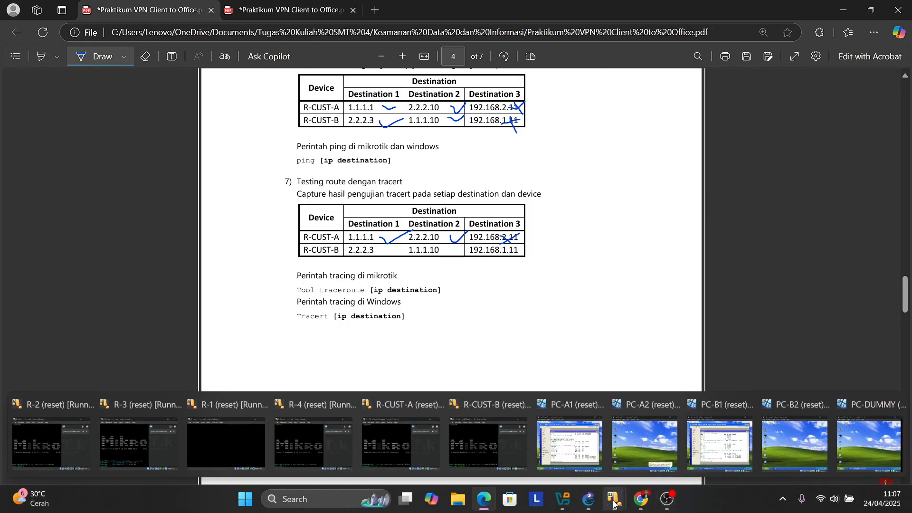
{"action": "left_click", "coordinate": [689, 424]}
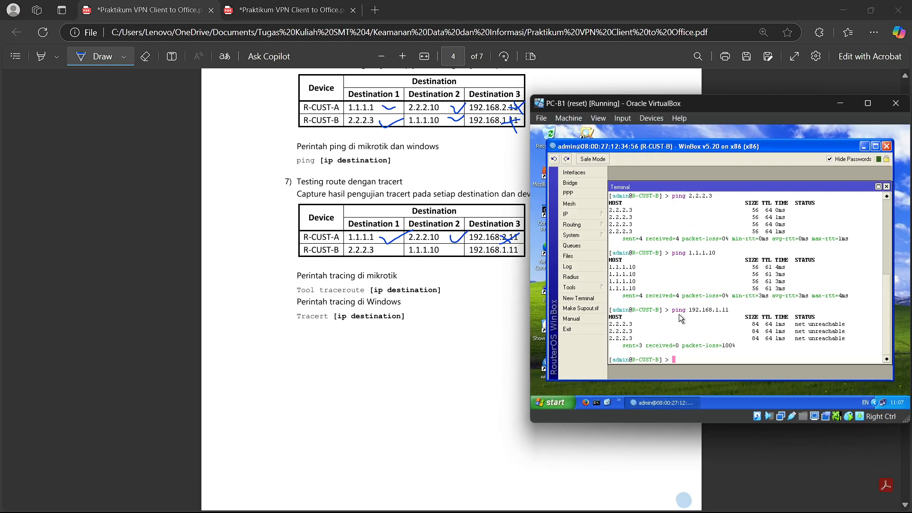
{"action": "type", "text": "tool traceroute 2.2.2.3"}
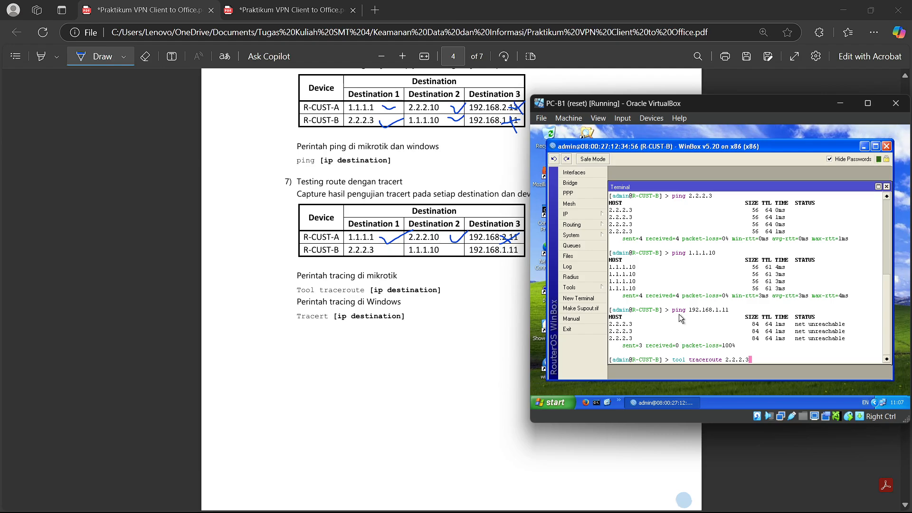
{"action": "key", "text": "Return"}
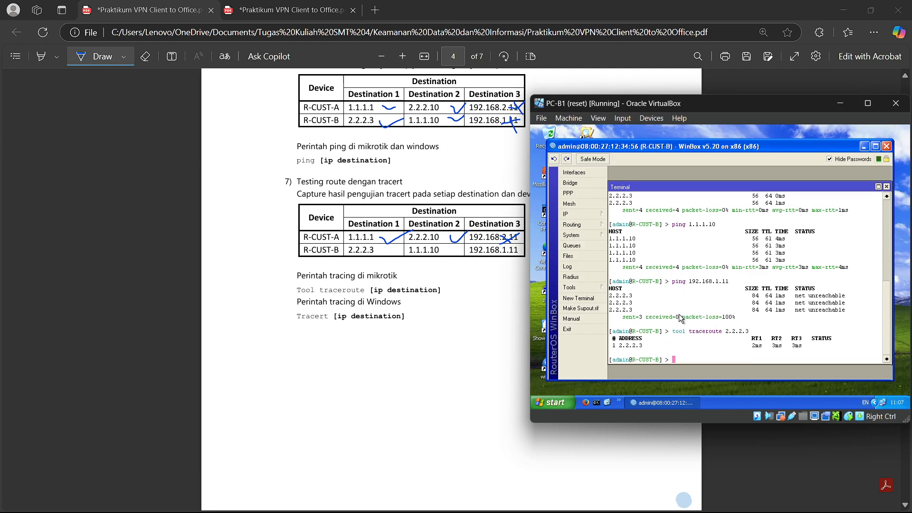
{"action": "key", "text": "Up"}
{"action": "key", "text": "BackSpace"}
{"action": "key", "text": "BackSpace"}
{"action": "key", "text": "BackSpace"}
{"action": "key", "text": "BackSpace"}
{"action": "key", "text": "BackSpace"}
{"action": "key", "text": "BackSpace"}
{"action": "key", "text": "BackSpace"}
{"action": "type", "text": "1.1.1."}
{"action": "key", "text": "Return"}
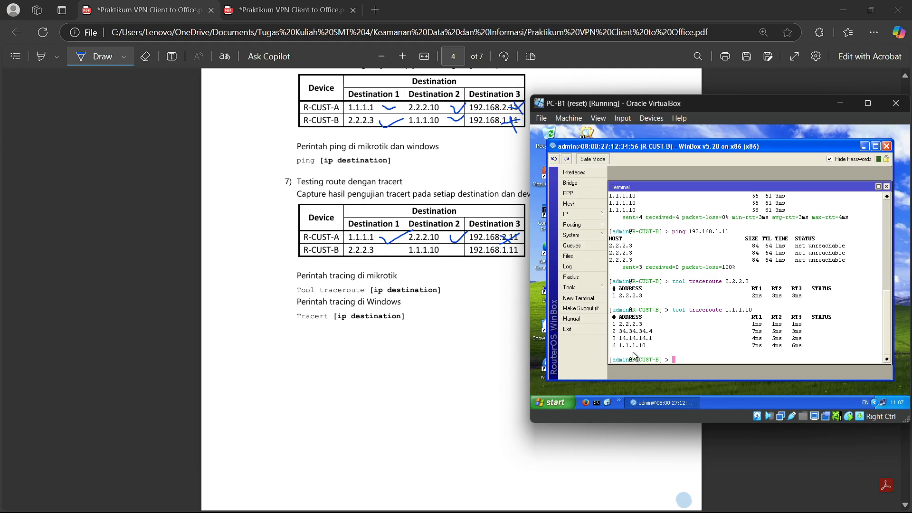
- Trace to 192.168.1.11, which reports network unreachable, then return to the lab PDF
{"action": "key", "text": "Up"}
{"action": "key", "text": "BackSpace"}
{"action": "key", "text": "BackSpace"}
{"action": "key", "text": "BackSpace"}
{"action": "key", "text": "BackSpace"}
{"action": "key", "text": "BackSpace"}
{"action": "key", "text": "BackSpace"}
{"action": "key", "text": "BackSpace"}
{"action": "key", "text": "BackSpace"}
{"action": "type", "text": "192.168.1.11"}
{"action": "key", "text": "Return"}
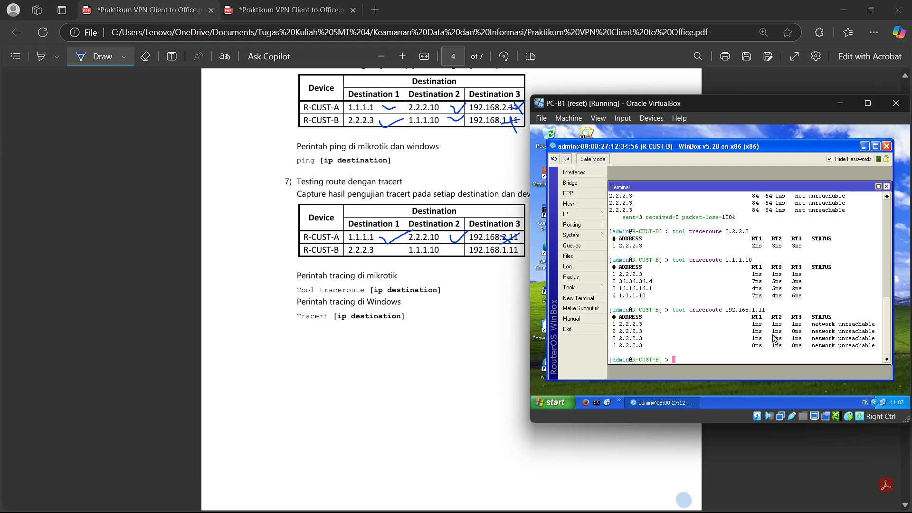
{"action": "left_click", "coordinate": [253, 5]}
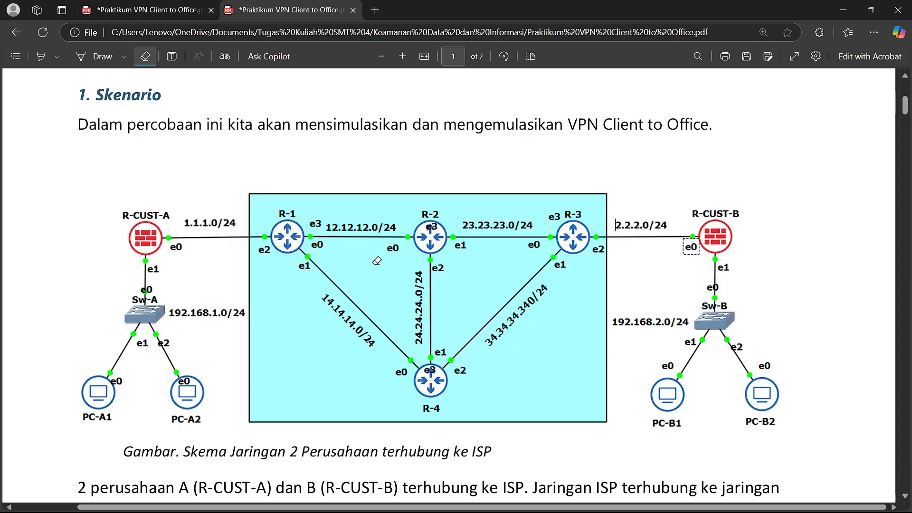
- Show the network diagram copy of the lab PDF and select the Draw pen again
{"action": "left_click", "coordinate": [142, 6]}
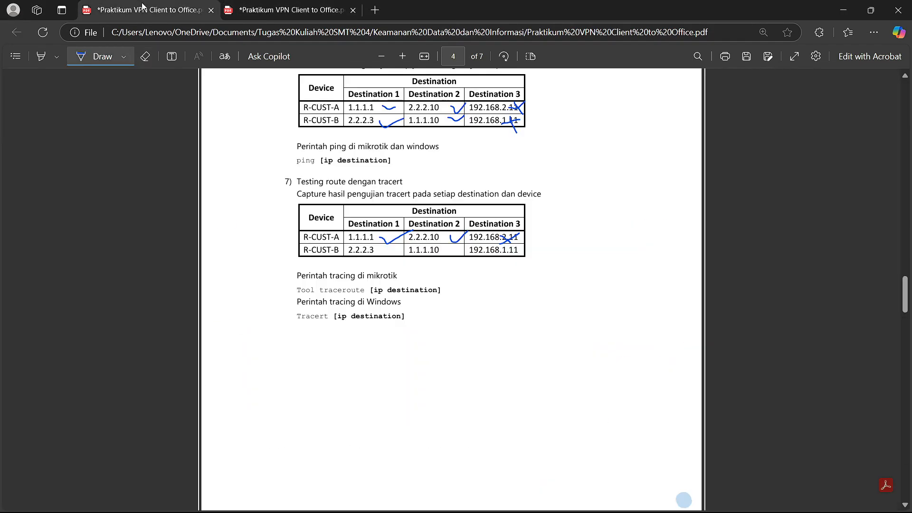
{"action": "left_click", "coordinate": [287, 6]}
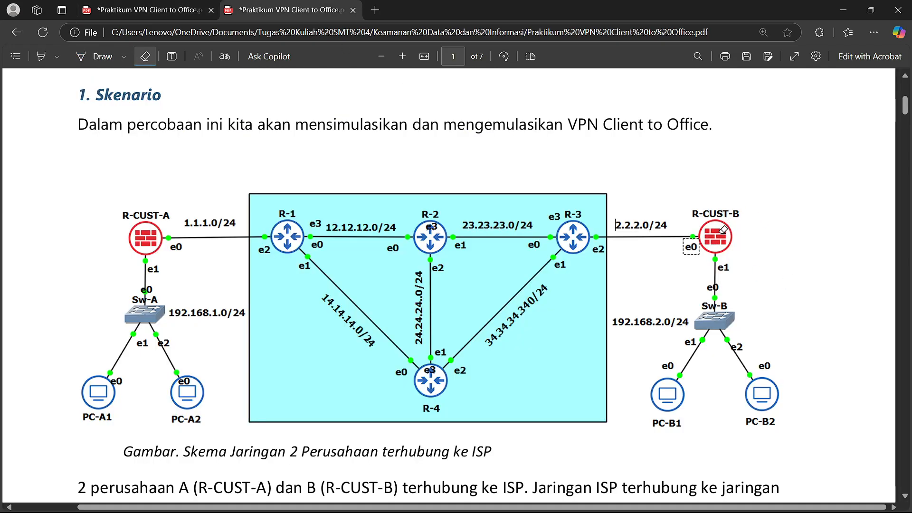
{"action": "left_click", "coordinate": [113, 57]}
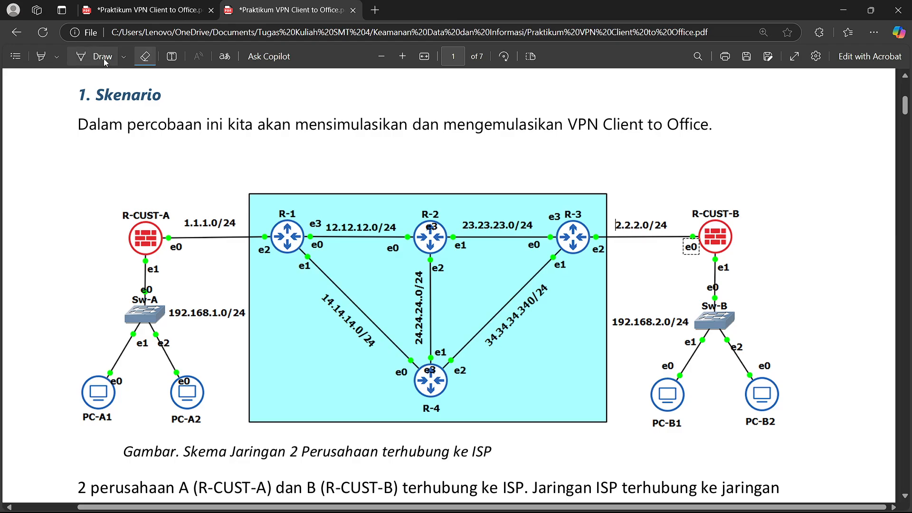
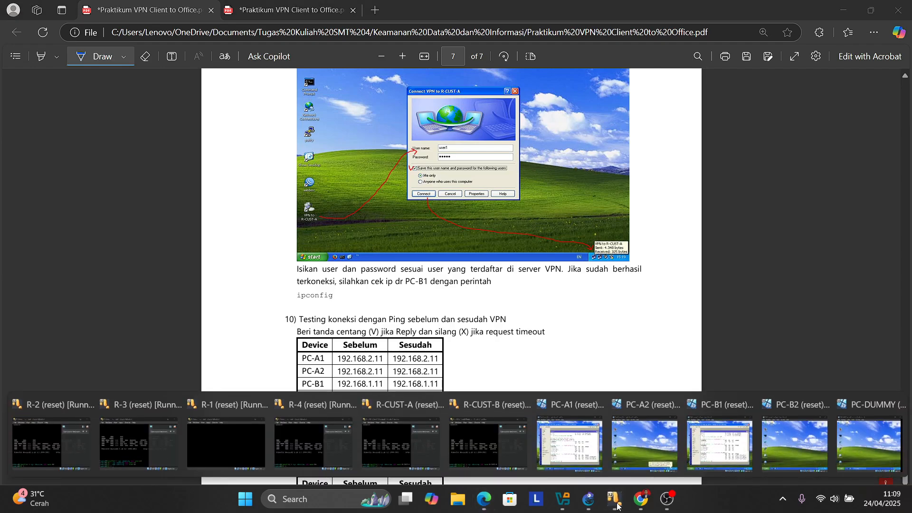
- On PC-A1, close R-CUST-A's terminal and enable the router's PPTP server
{"action": "left_click", "coordinate": [588, 446]}
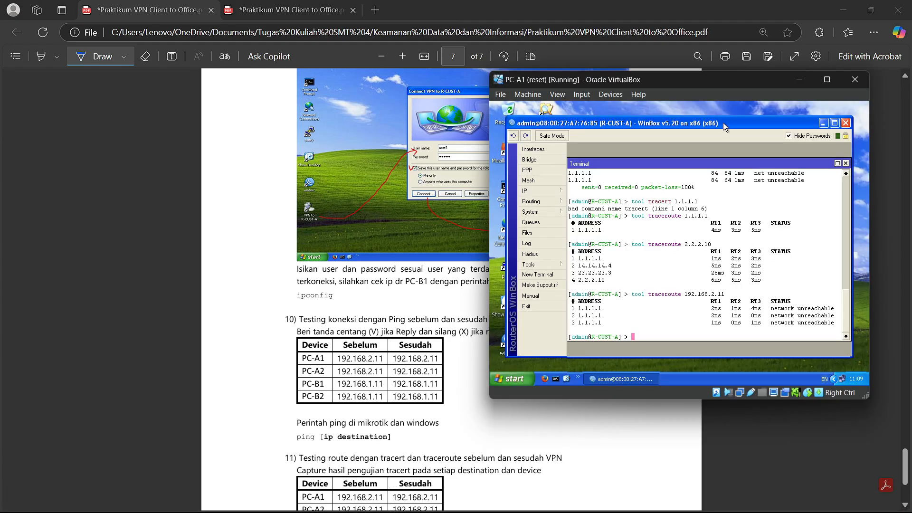
{"action": "left_click", "coordinate": [846, 164]}
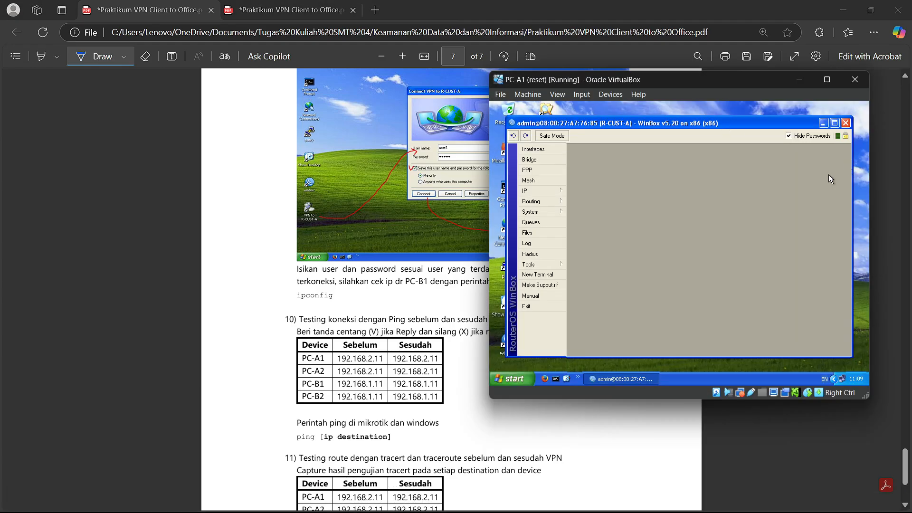
{"action": "left_click", "coordinate": [542, 171]}
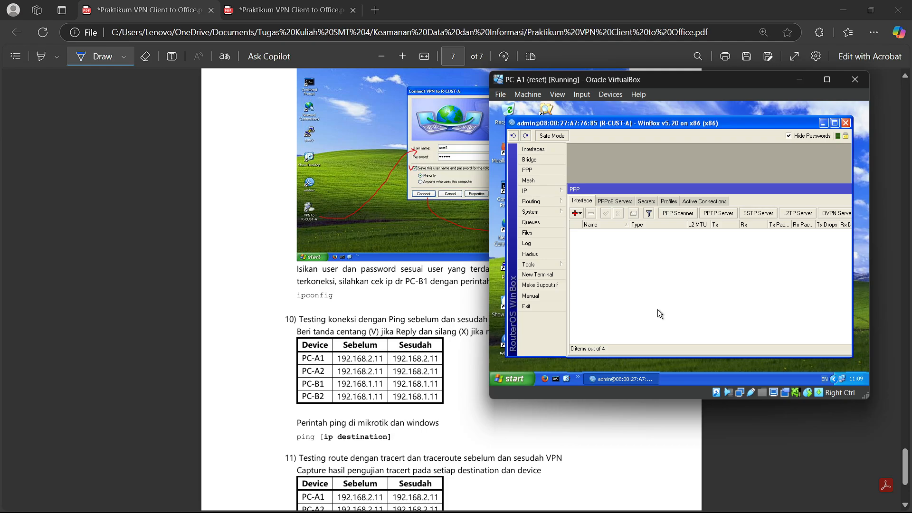
{"action": "left_click", "coordinate": [718, 214]}
{"action": "left_click", "coordinate": [699, 210]}
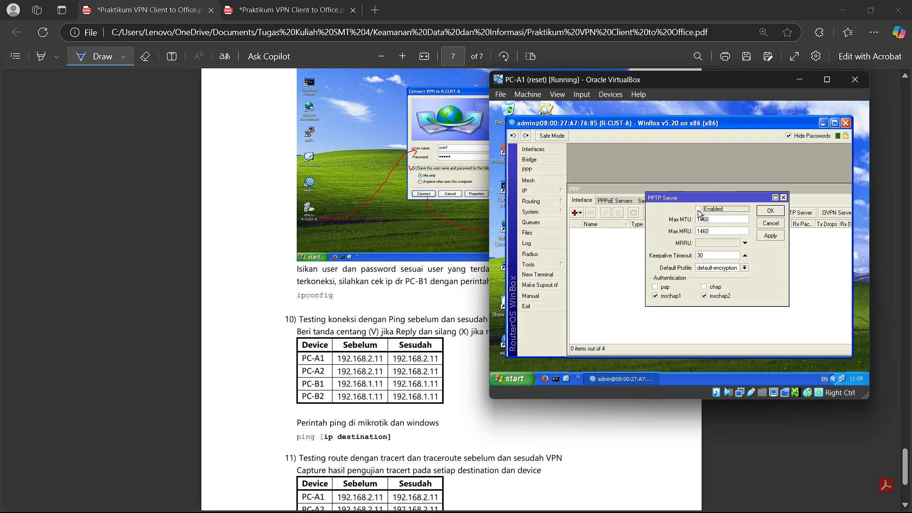
{"action": "left_click", "coordinate": [765, 211]}
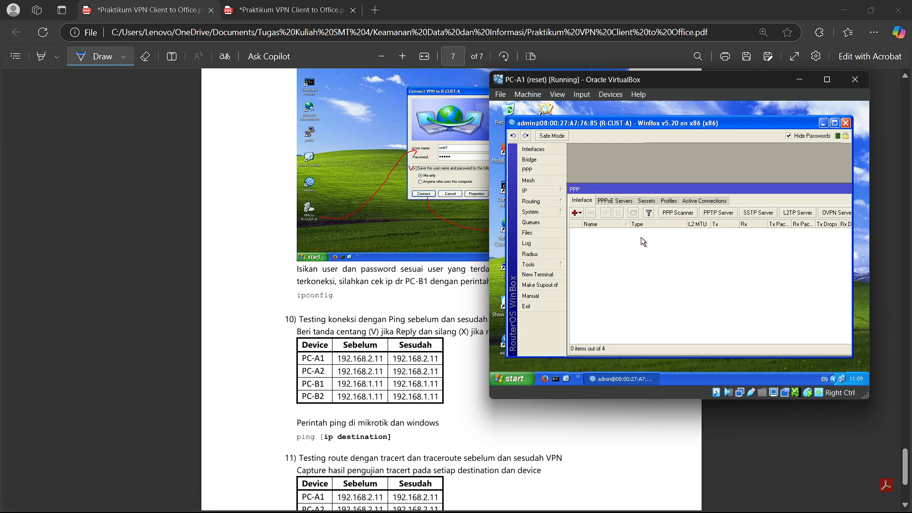
- Start a new PPP secret named user1 with a password and service pptp
{"action": "left_click", "coordinate": [646, 201]}
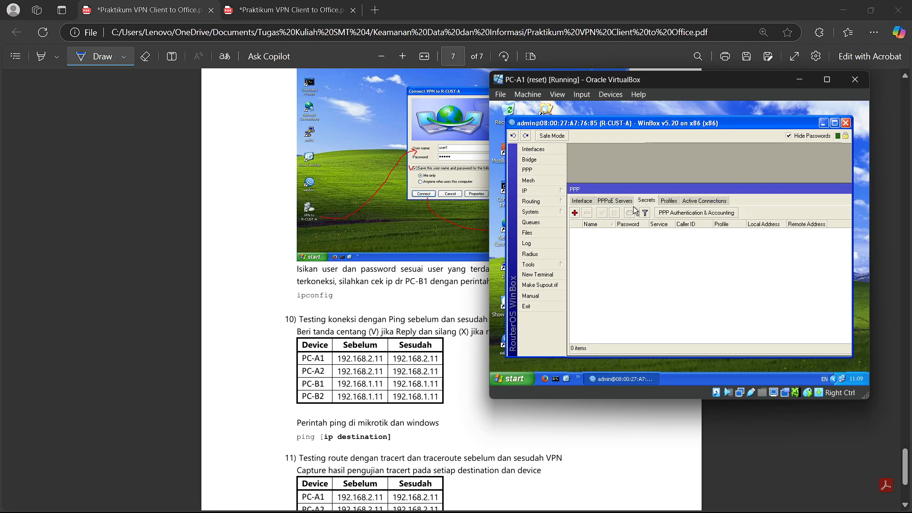
{"action": "left_click", "coordinate": [575, 213]}
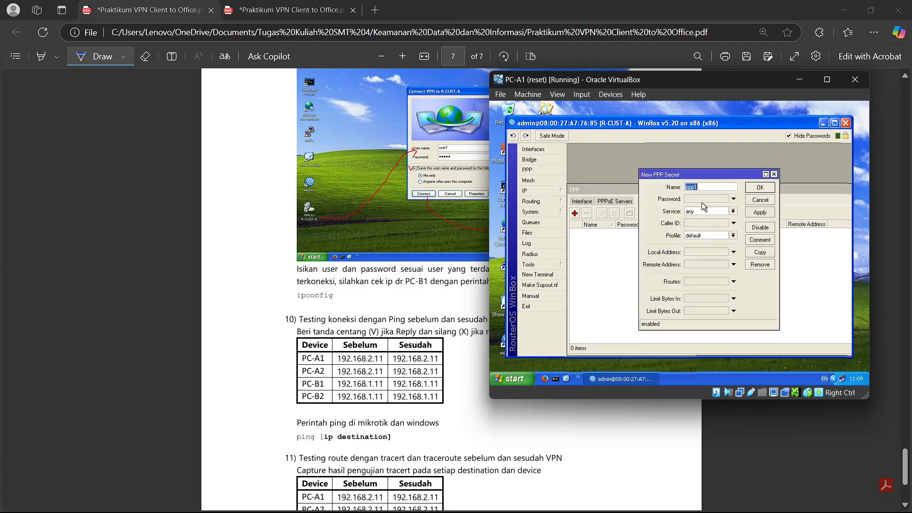
{"action": "type", "text": "user1"}
{"action": "left_click", "coordinate": [702, 200]}
{"action": "type", "text": "123"}
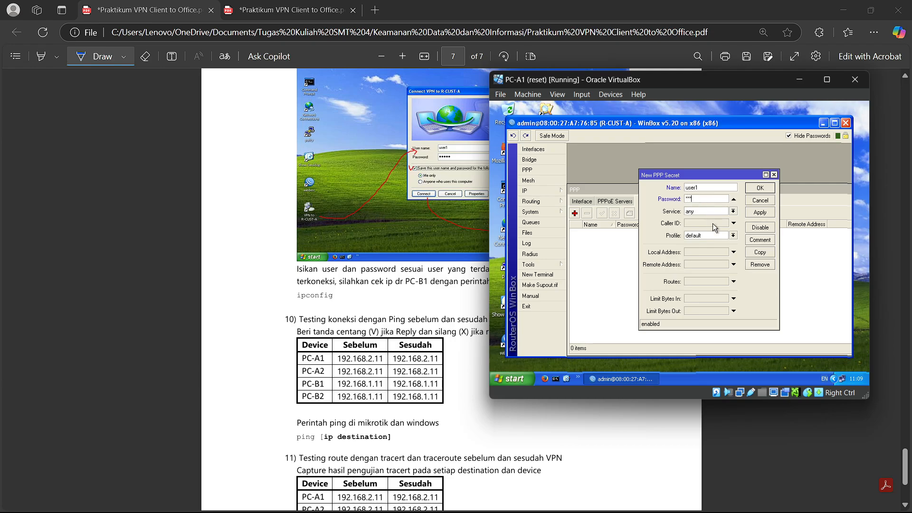
{"action": "left_click", "coordinate": [733, 212]}
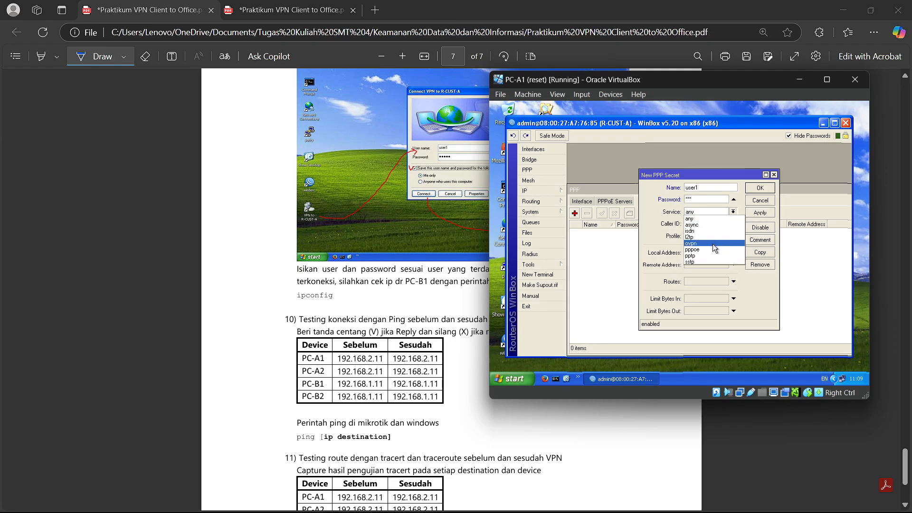
{"action": "left_click", "coordinate": [706, 256]}
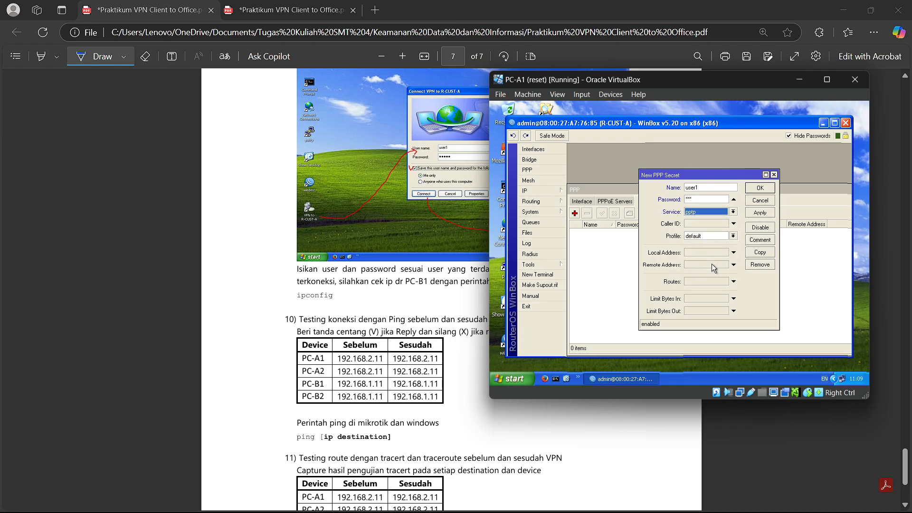
- Give user1 profile default-encryption, local 10.10.10.1 and remote 10.10.10.2, and save it
{"action": "left_click", "coordinate": [734, 236]}
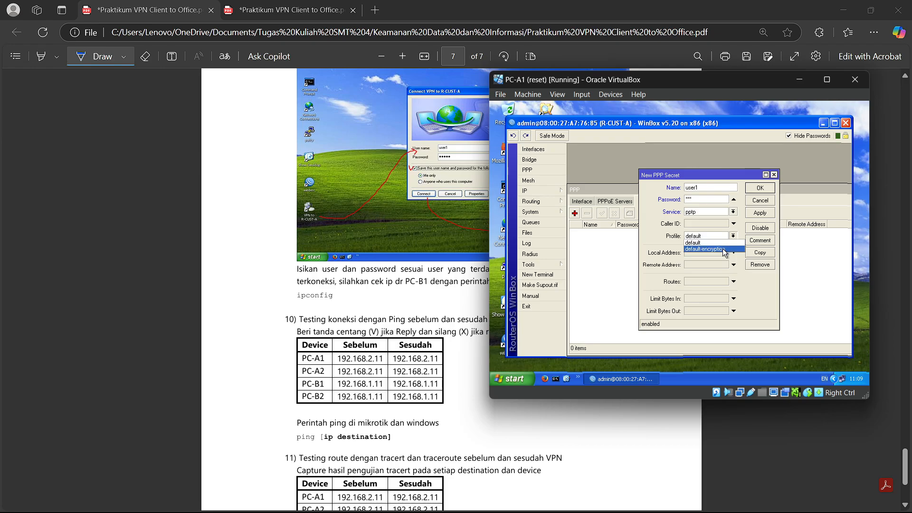
{"action": "left_click", "coordinate": [723, 249]}
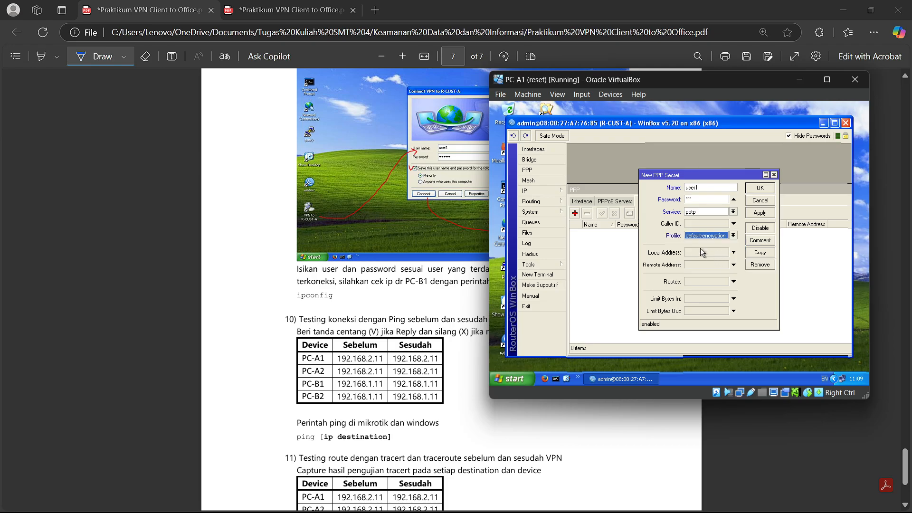
{"action": "left_click", "coordinate": [704, 252]}
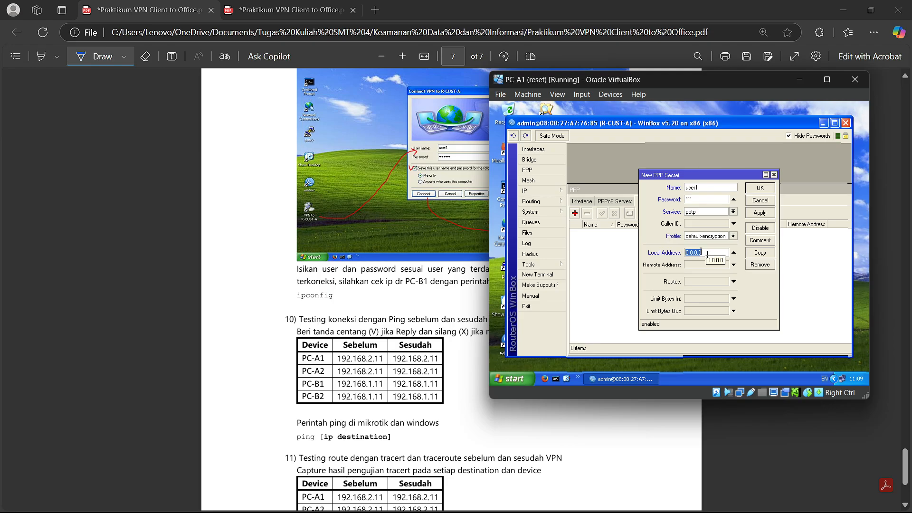
{"action": "type", "text": "10.10.10"}
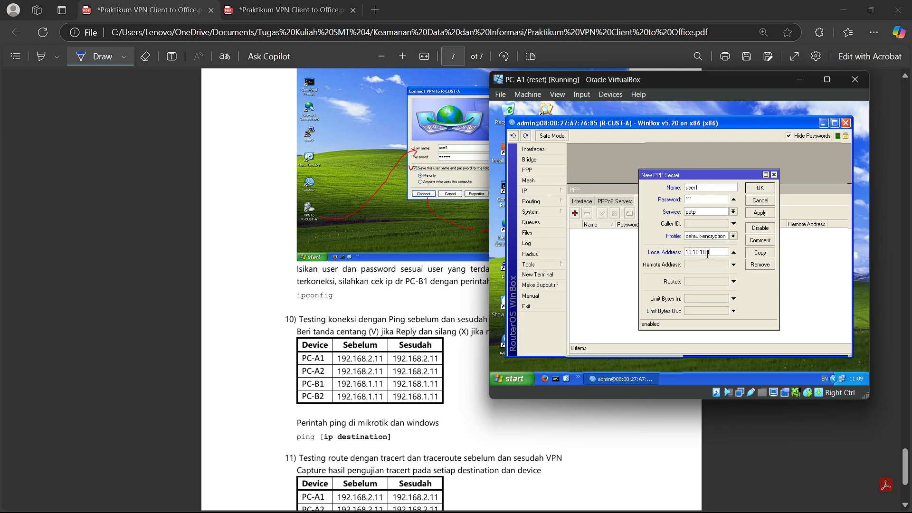
{"action": "left_click", "coordinate": [709, 265]}
{"action": "type", "text": "1"}
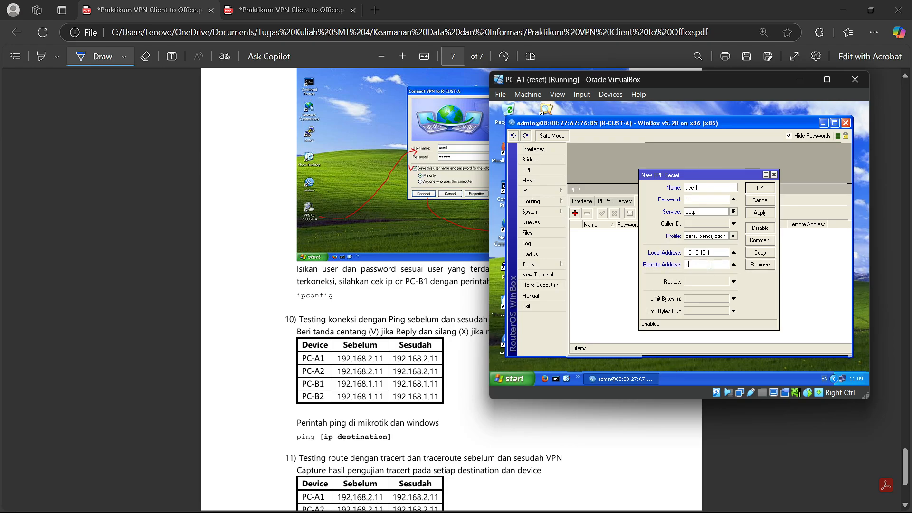
{"action": "type", "text": "0.10.10.2"}
{"action": "left_click", "coordinate": [761, 188]}
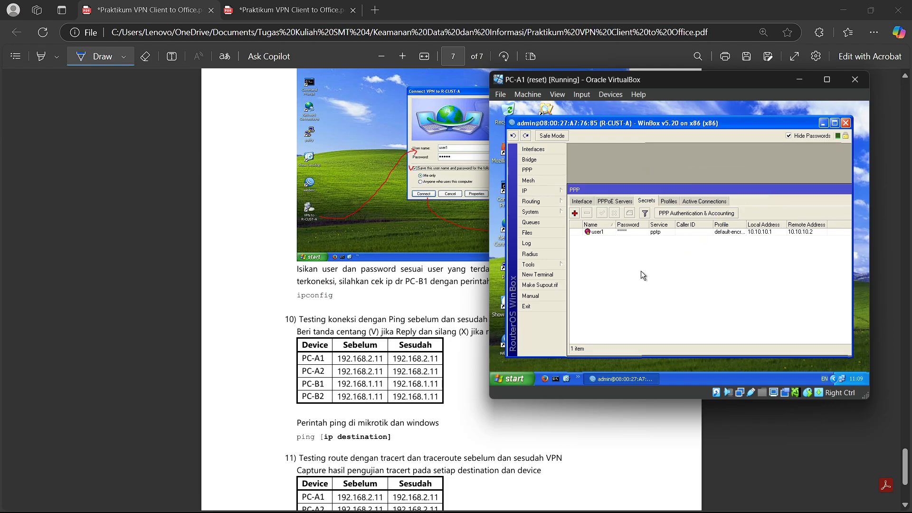
{"action": "left_click_drag", "start_coordinate": [669, 80], "coordinate": [423, 81]}
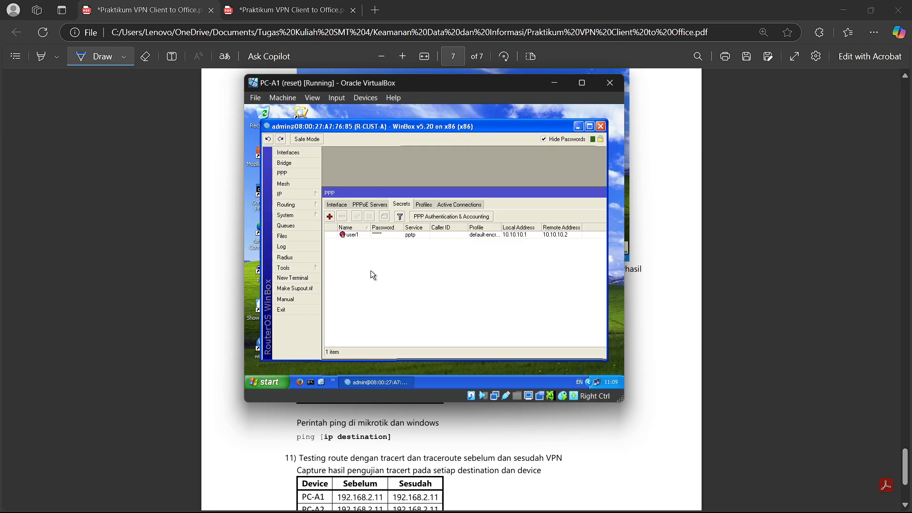
- Scroll the lab PDF to section 11 on traceroute, then reposition PC-A1's window on the left
{"action": "left_click", "coordinate": [556, 85]}
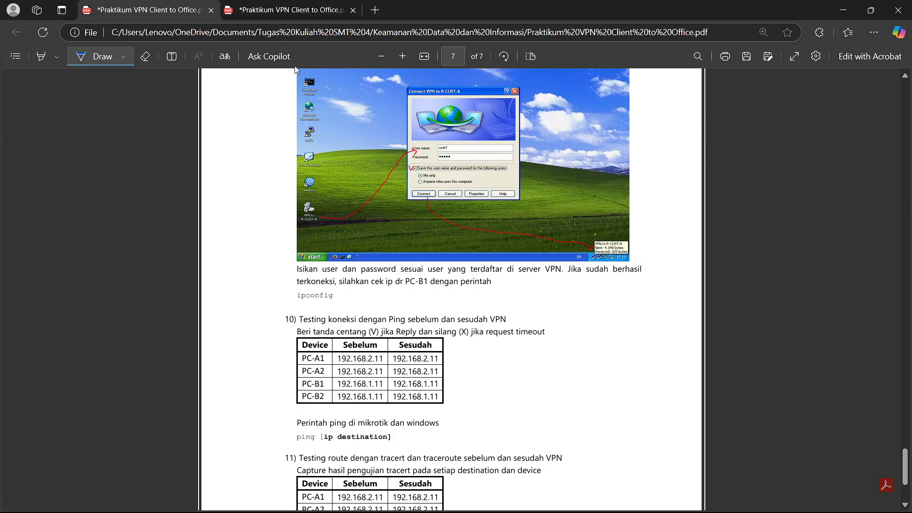
{"action": "scroll", "coordinate": [446, 286], "scroll_direction": "down", "scroll_amount": 2}
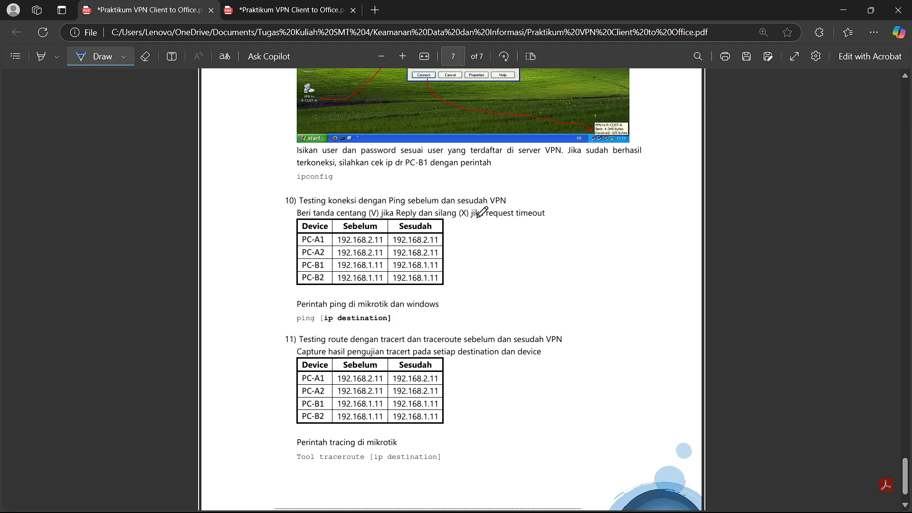
{"action": "key", "text": "alt+Tab"}
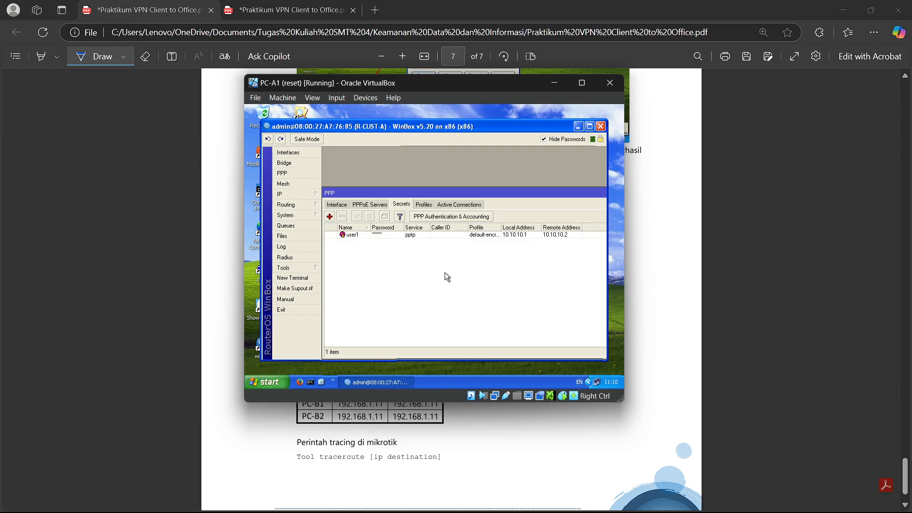
{"action": "left_click_drag", "start_coordinate": [417, 83], "coordinate": [320, 81]}
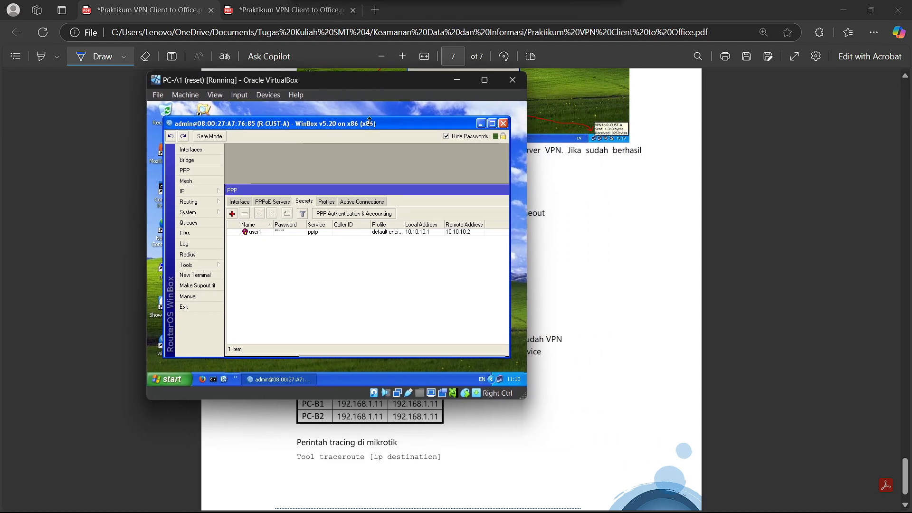
{"action": "mouse_move", "coordinate": [615, 511]}
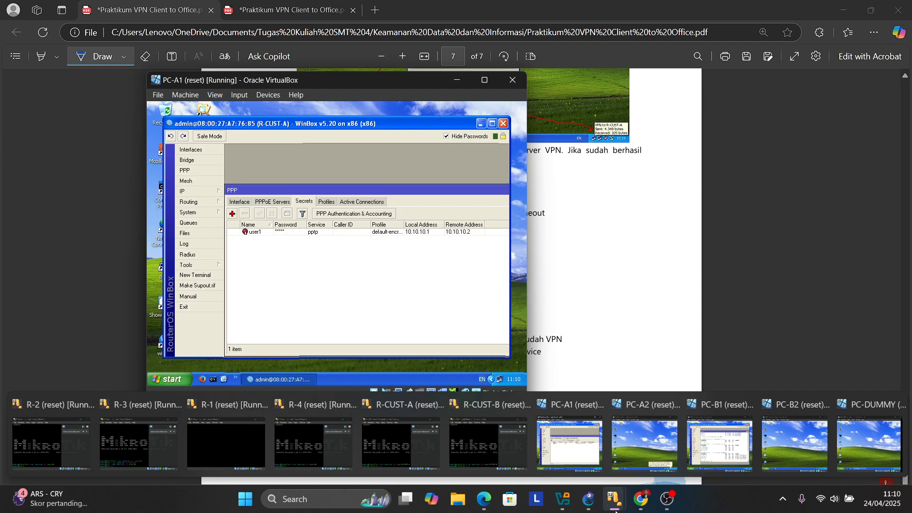
- On PC-B1, close R-CUST-B's terminal and enable its PPTP server
{"action": "left_click", "coordinate": [705, 439]}
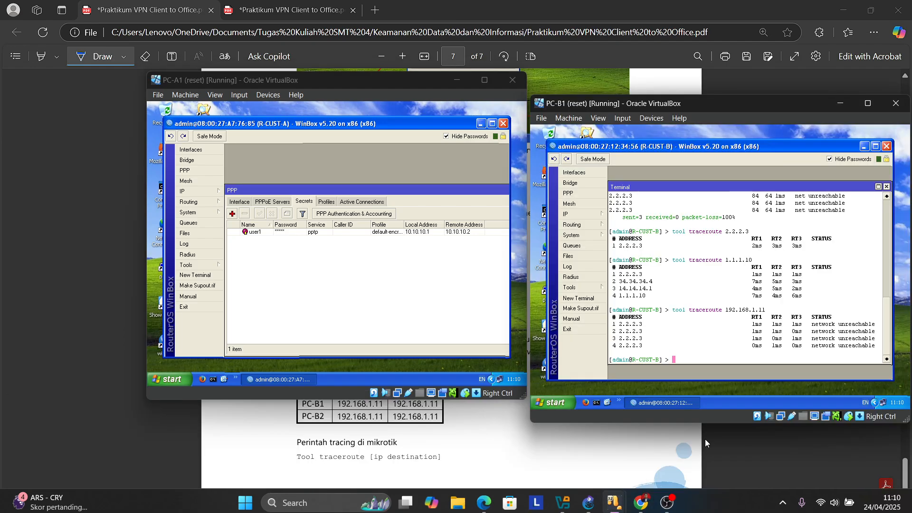
{"action": "left_click", "coordinate": [886, 186]}
{"action": "left_click", "coordinate": [588, 194]}
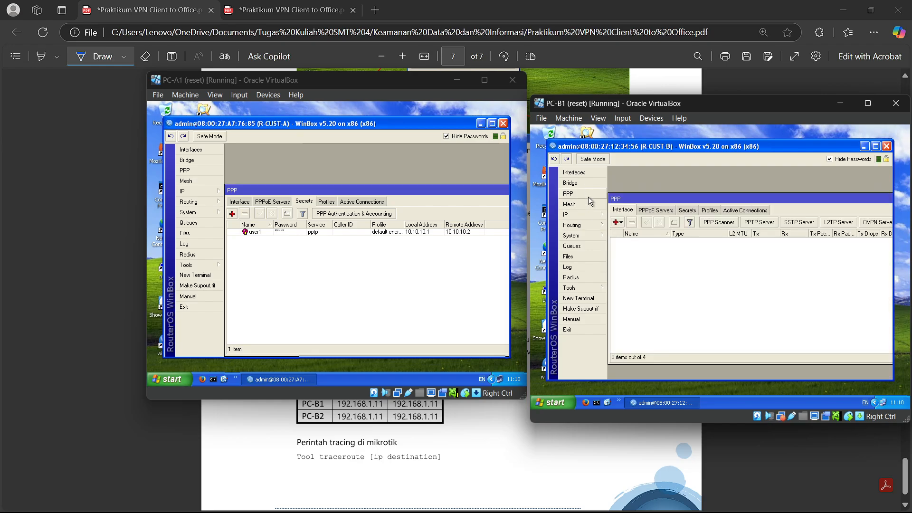
{"action": "left_click", "coordinate": [751, 223]}
{"action": "left_click", "coordinate": [742, 233]}
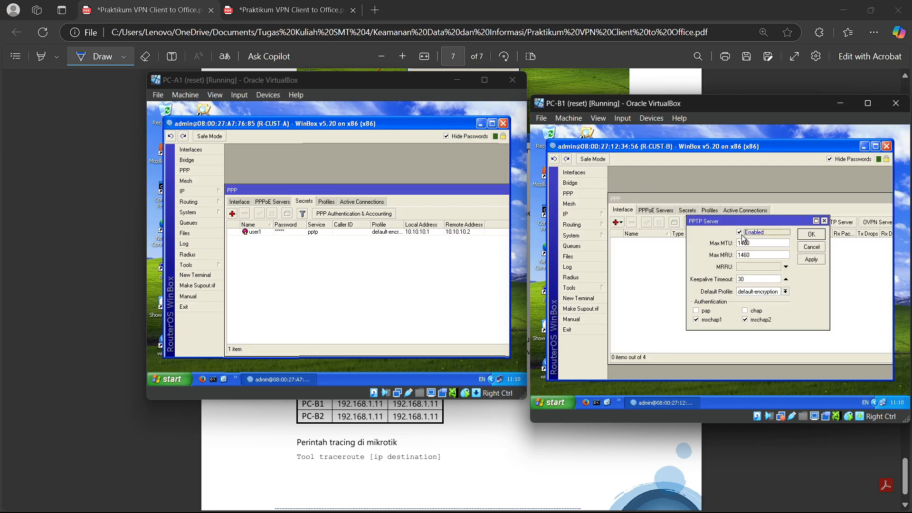
{"action": "left_click", "coordinate": [808, 236]}
- Start a new PPP secret named user2 with a password and service pptp
{"action": "left_click", "coordinate": [690, 209]}
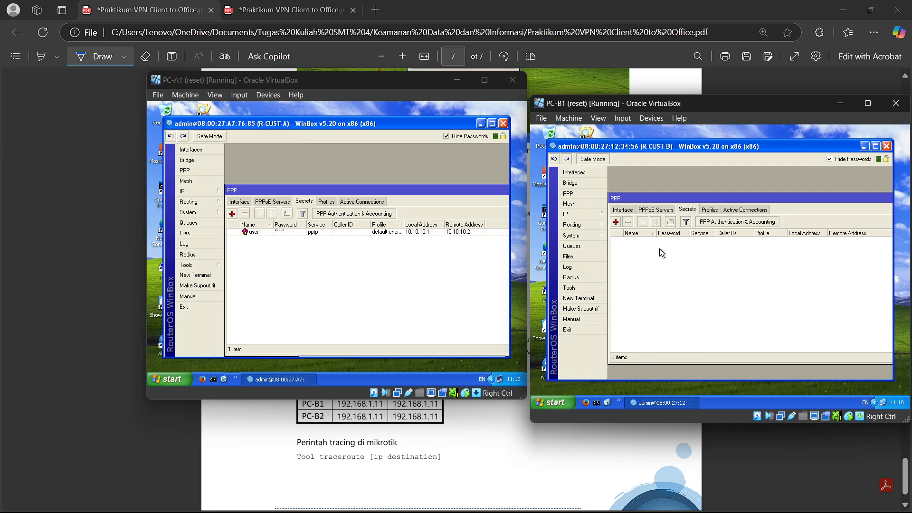
{"action": "left_click", "coordinate": [616, 222]}
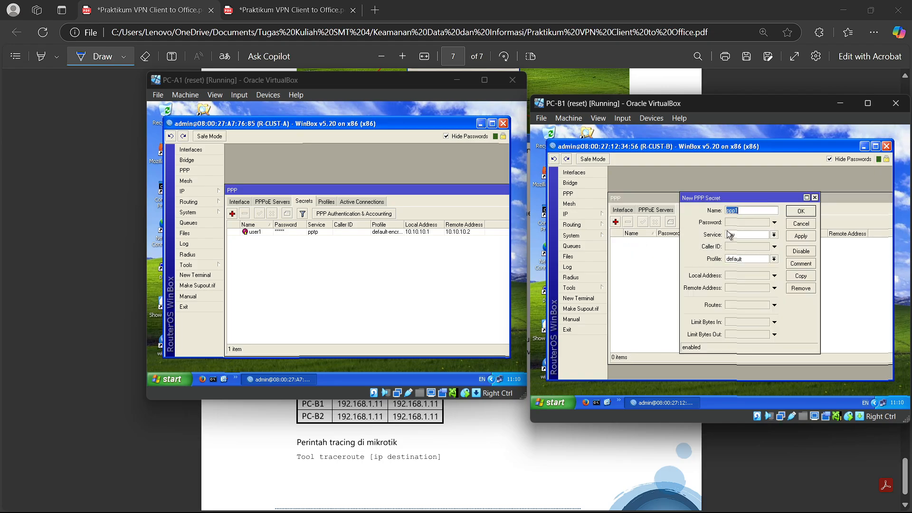
{"action": "type", "text": "user1"}
{"action": "key", "text": "BackSpace"}
{"action": "type", "text": "2"}
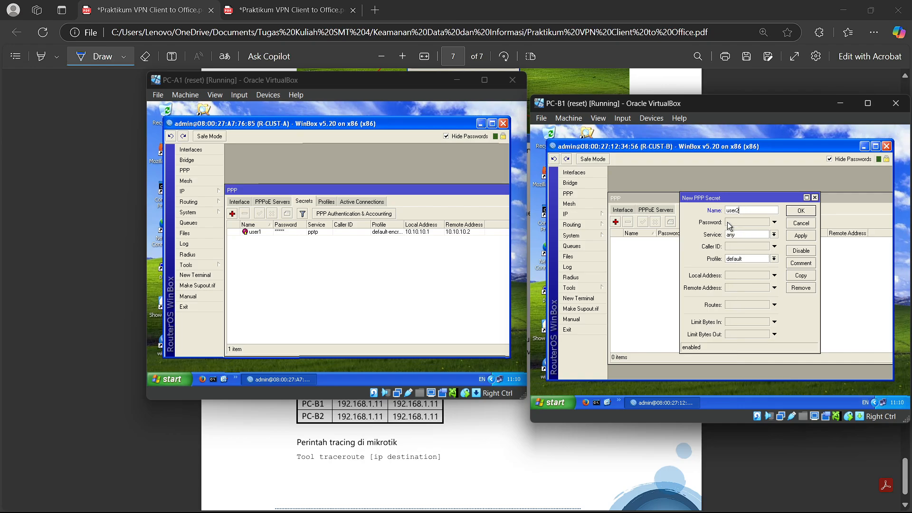
{"action": "left_click", "coordinate": [729, 224]}
{"action": "type", "text": "***"}
{"action": "left_click", "coordinate": [775, 234]}
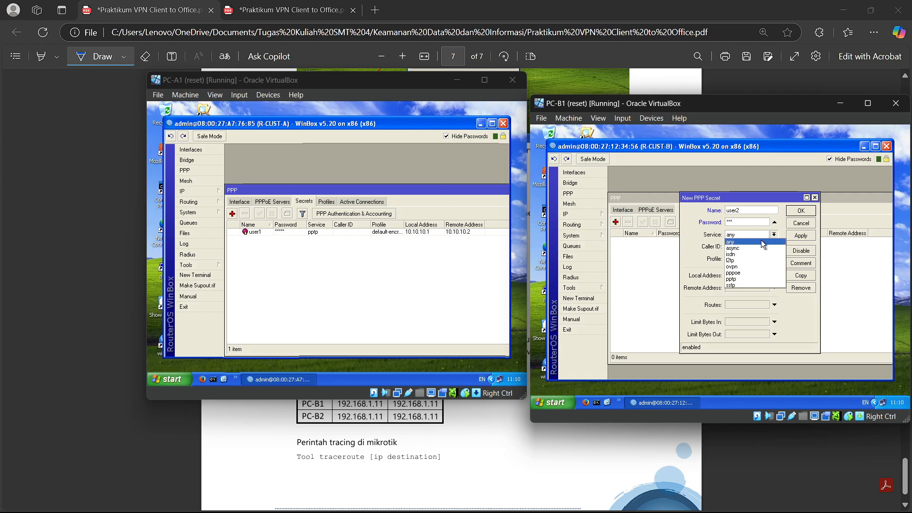
{"action": "left_click", "coordinate": [741, 273]}
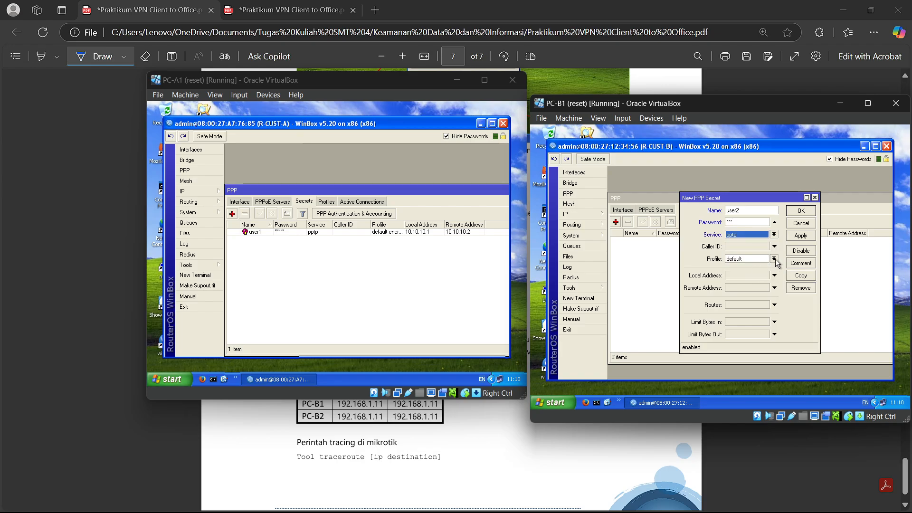
- Give user2 profile default-encryption, local 10.10.10.1 and remote 10.10.10.2, and save it
{"action": "left_click", "coordinate": [774, 258]}
{"action": "left_click", "coordinate": [747, 269]}
{"action": "left_click", "coordinate": [742, 275]}
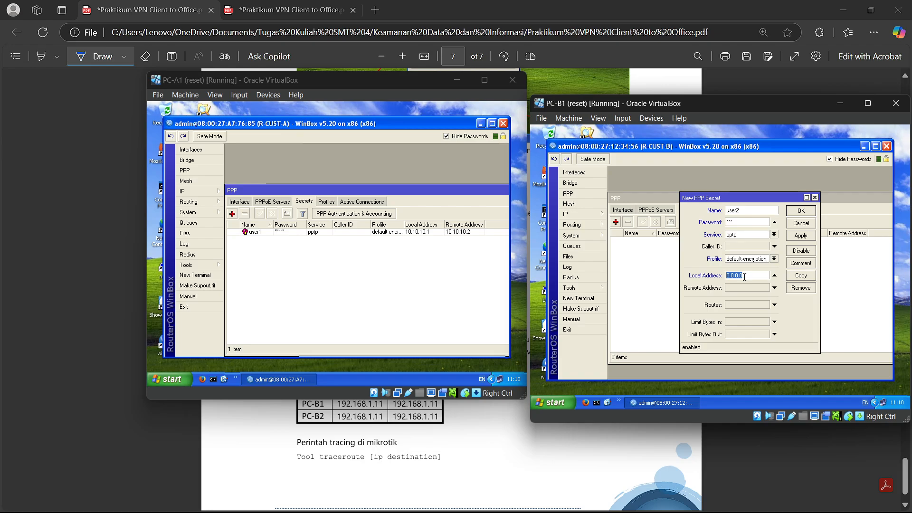
{"action": "type", "text": "10.10.10.1"}
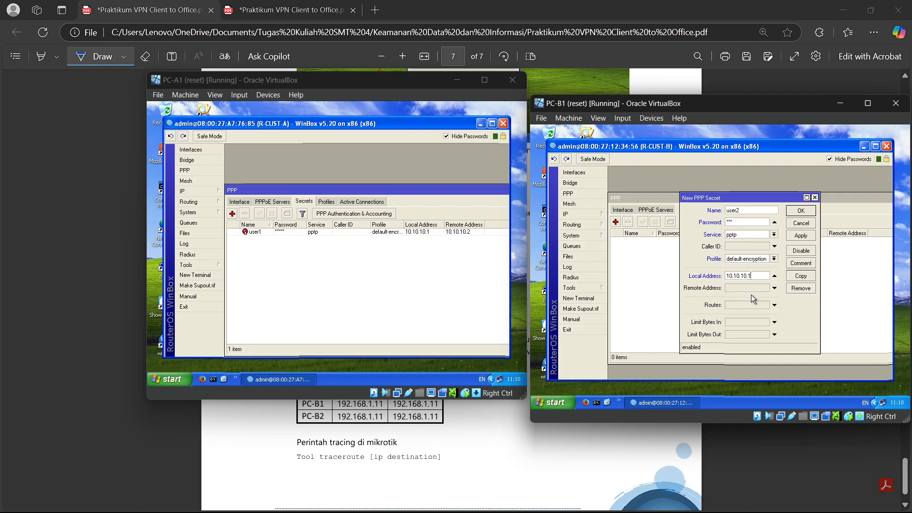
{"action": "left_click", "coordinate": [751, 288]}
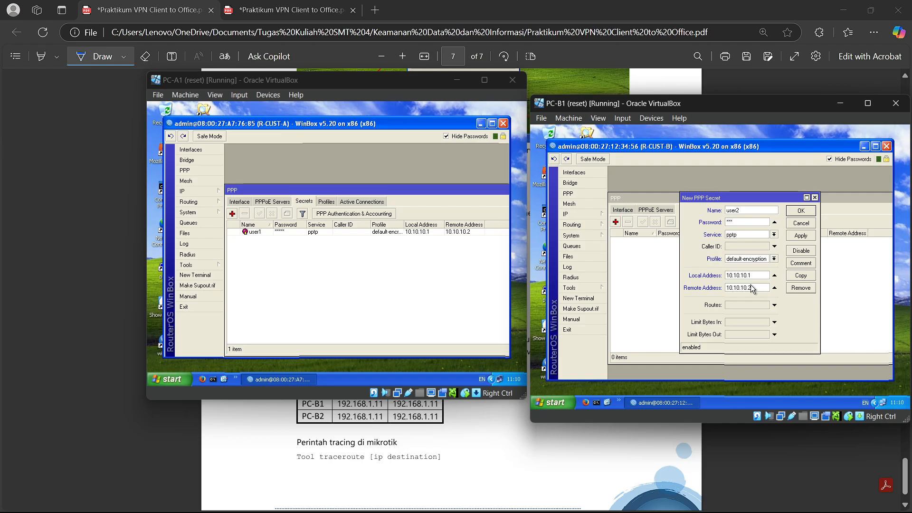
{"action": "left_click", "coordinate": [802, 211]}
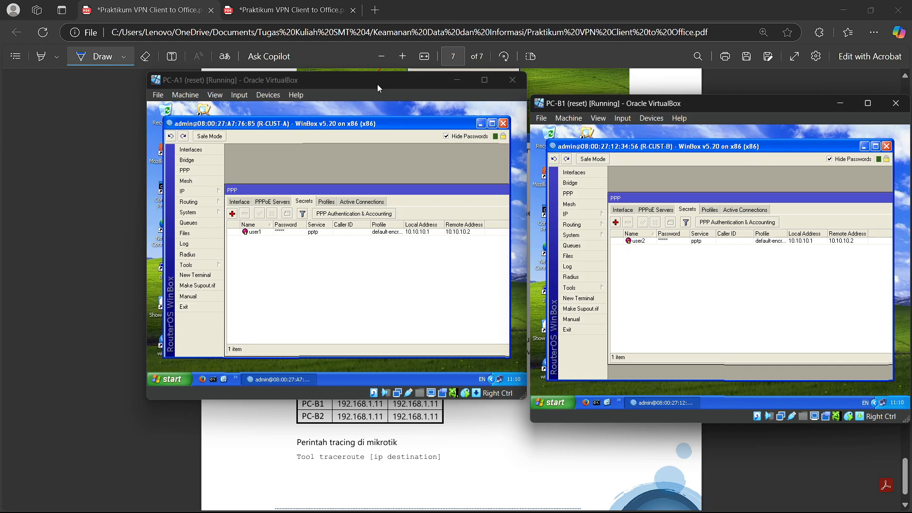
- Minimize WinBox on both virtual PCs and open a Command Prompt on PC-A1
{"action": "left_click_drag", "start_coordinate": [377, 80], "coordinate": [370, 98]}
{"action": "left_click", "coordinate": [474, 142]}
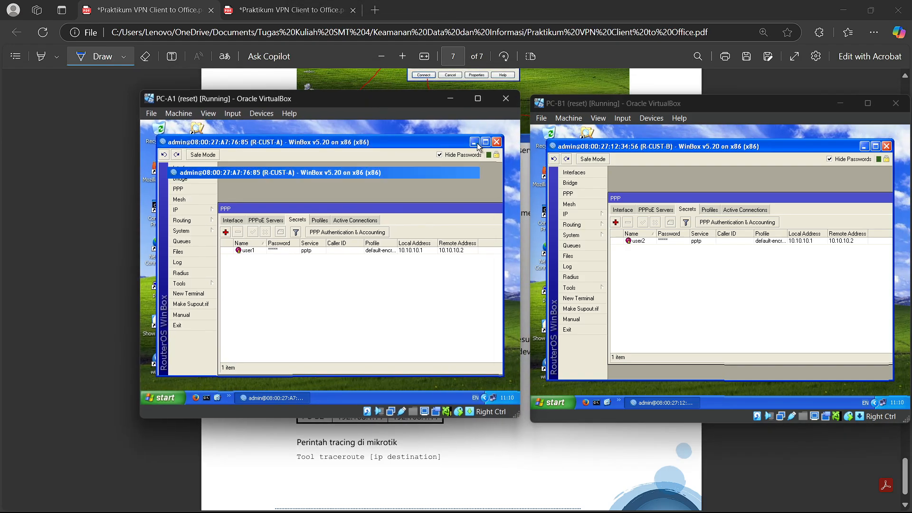
{"action": "left_click", "coordinate": [875, 147]}
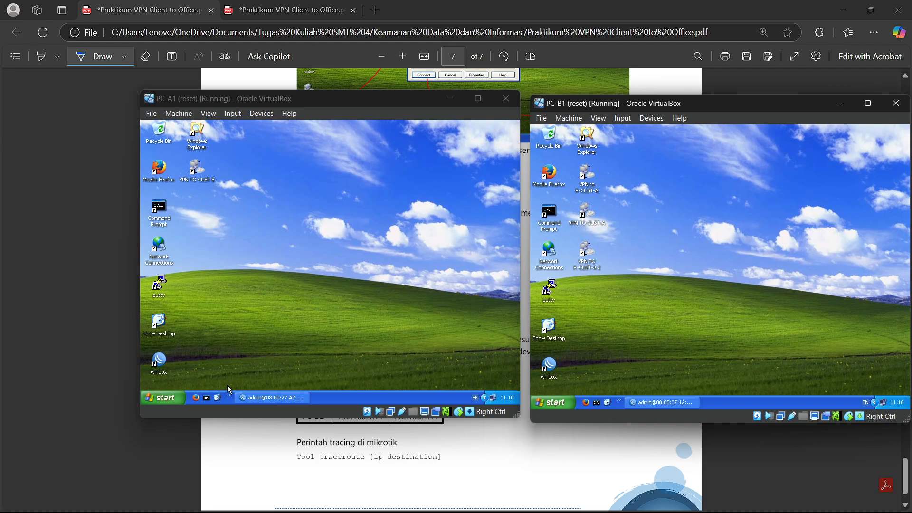
{"action": "left_click", "coordinate": [209, 397]}
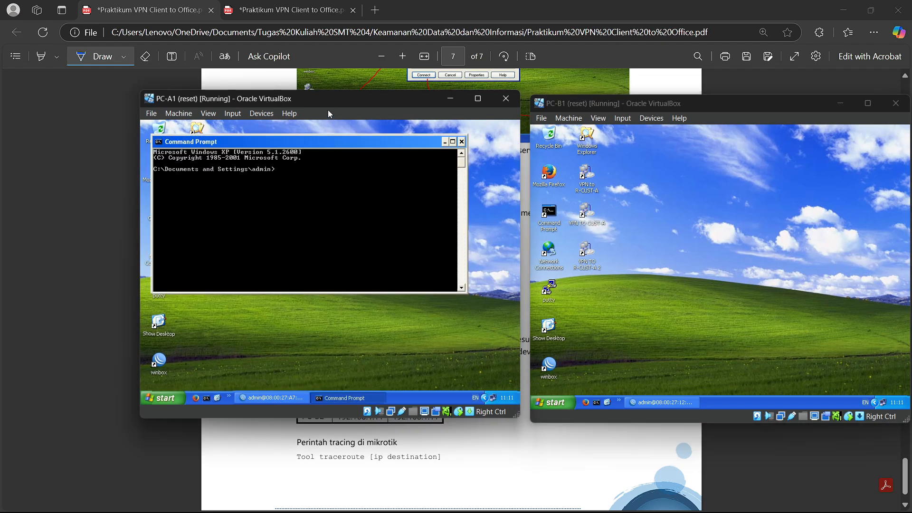
- Circle PC-A1 and PC-B1 on the network diagram PDF, then go back to PC-A1
{"action": "left_click", "coordinate": [70, 150]}
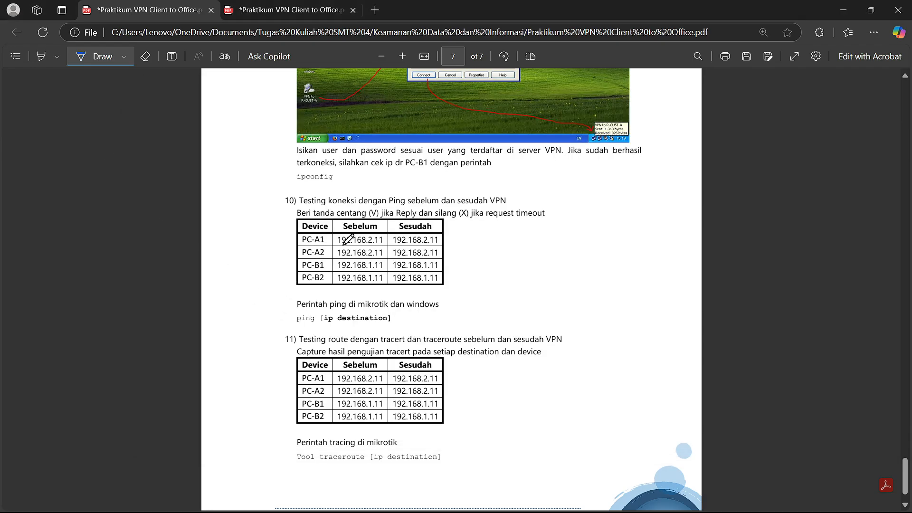
{"action": "left_click", "coordinate": [285, 9]}
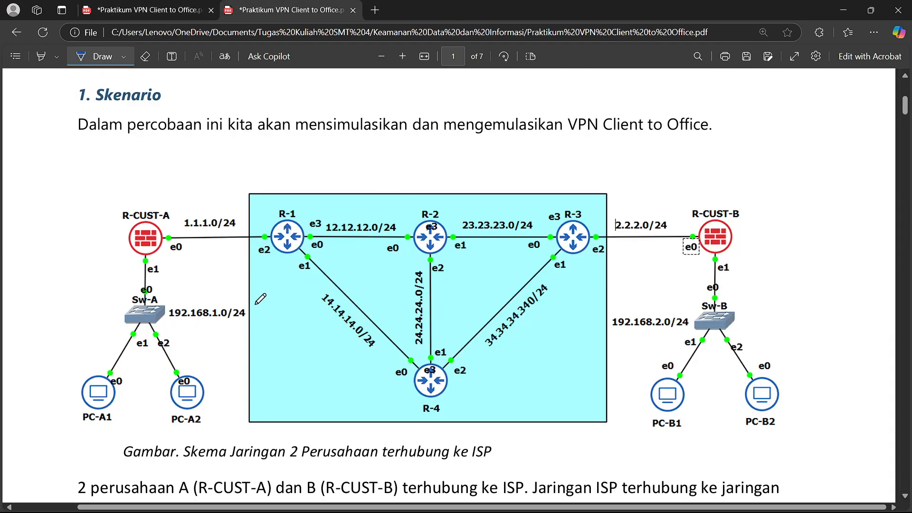
{"action": "left_click_drag", "start_coordinate": [120, 381], "coordinate": [97, 355]}
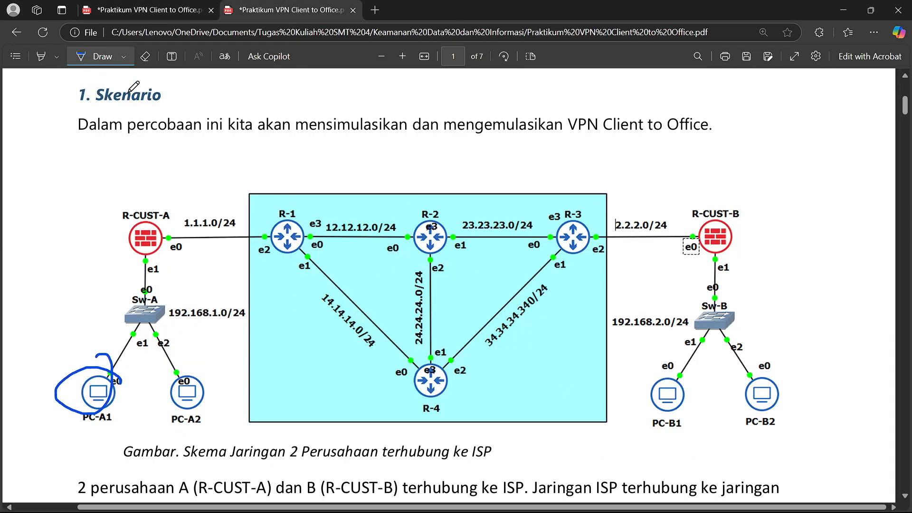
{"action": "left_click", "coordinate": [83, 10]}
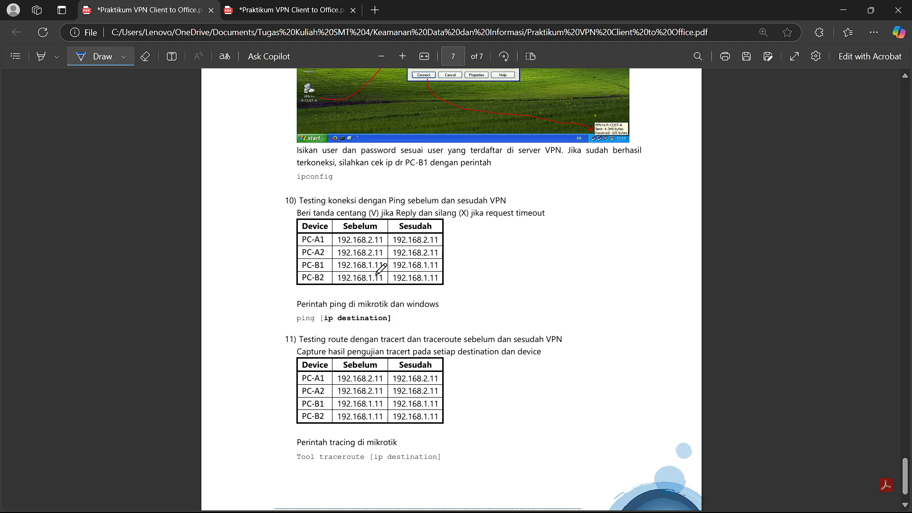
{"action": "left_click", "coordinate": [285, 8]}
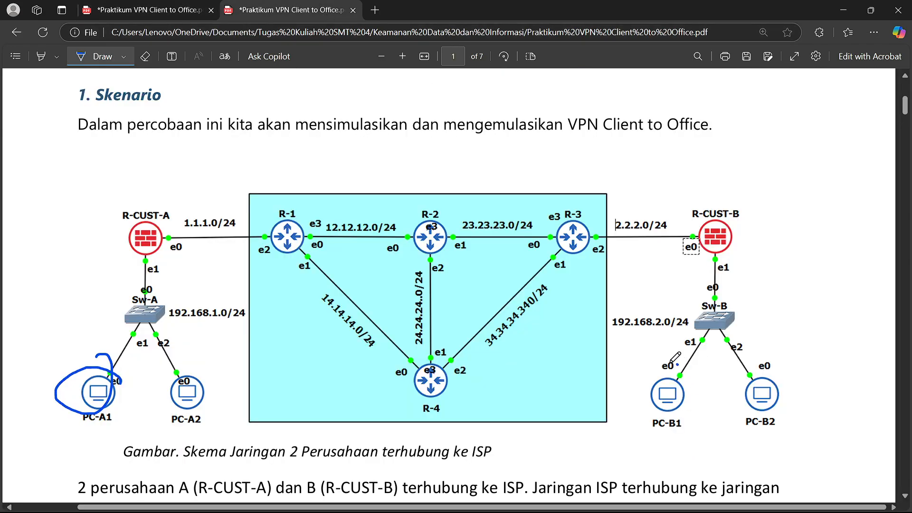
{"action": "left_click_drag", "start_coordinate": [677, 363], "coordinate": [645, 377]}
{"action": "left_click", "coordinate": [83, 10]}
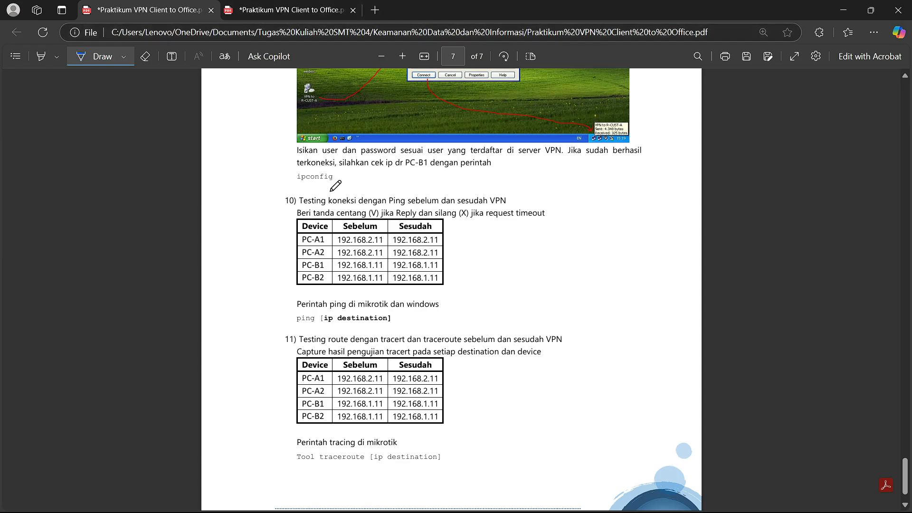
{"action": "key", "text": "ctrl+Tab"}
{"action": "key", "text": "ctrl+Tab"}
{"action": "key", "text": "alt+Tab"}
{"action": "key", "text": "alt+Tab"}
{"action": "key", "text": "alt+Tab"}
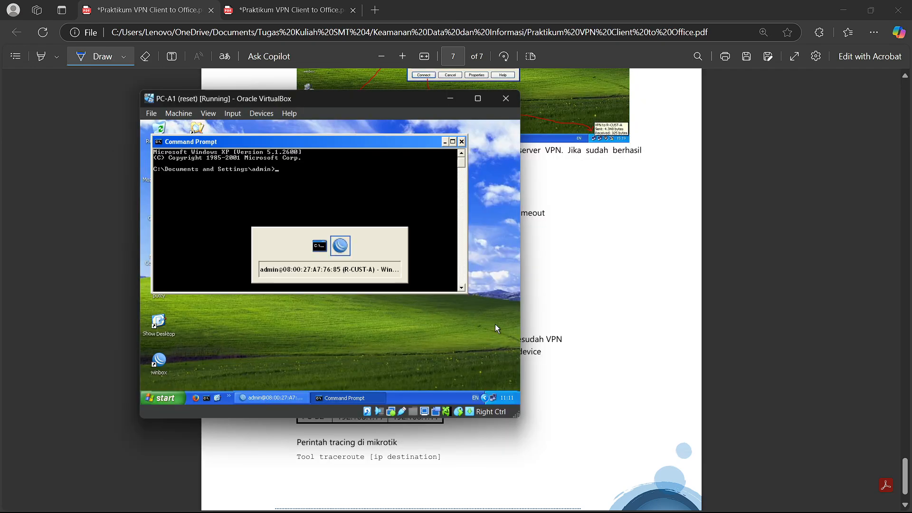
{"action": "key", "text": "alt+Tab"}
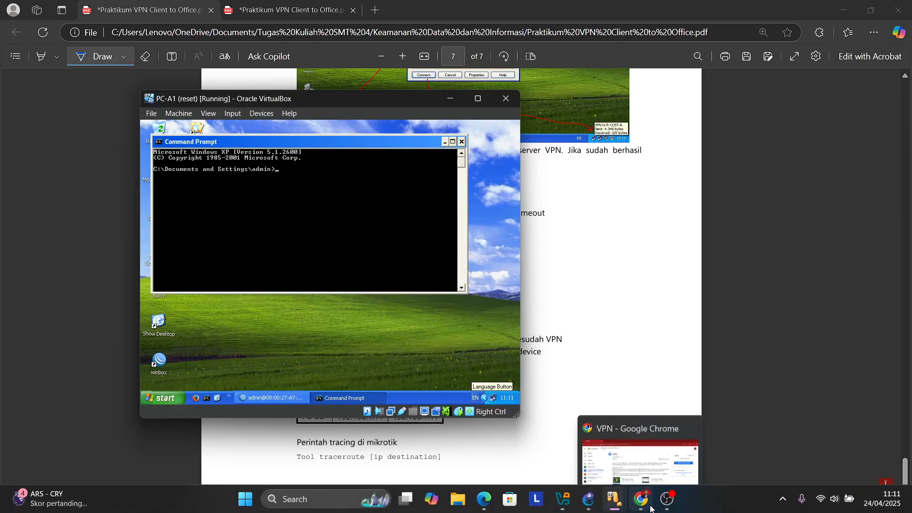
- Ping 192.168.2.11 from PC-A1's Command Prompt; 1.1.1.1 replies Destination net unreachable
{"action": "mouse_move", "coordinate": [610, 502]}
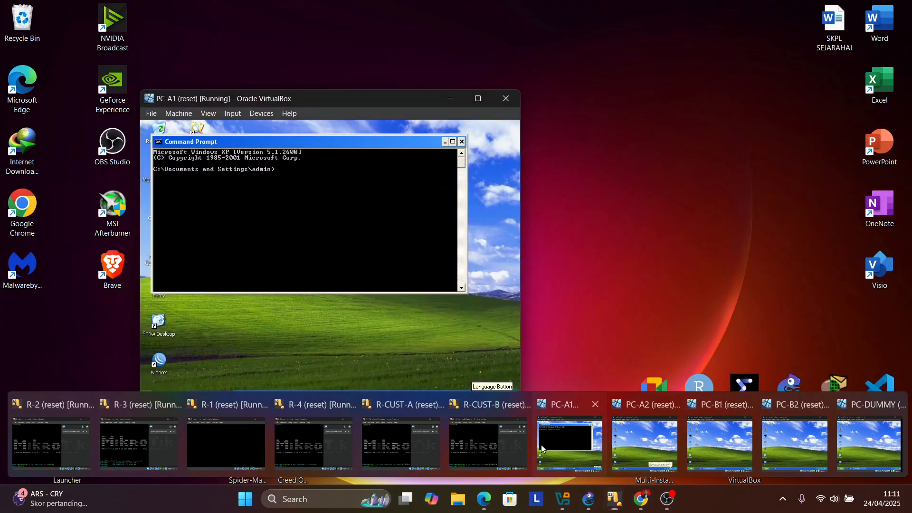
{"action": "left_click", "coordinate": [542, 449]}
{"action": "left_click_drag", "start_coordinate": [296, 99], "coordinate": [563, 123]}
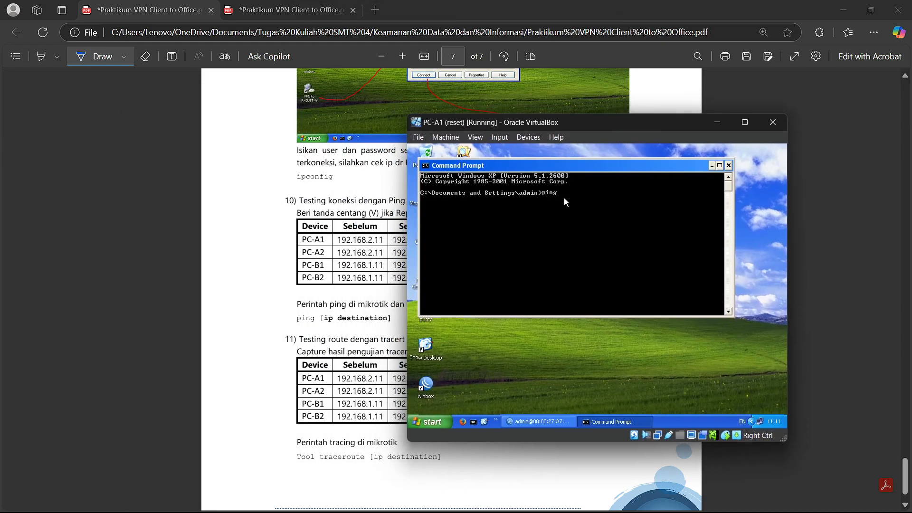
{"action": "type", "text": "192.168."}
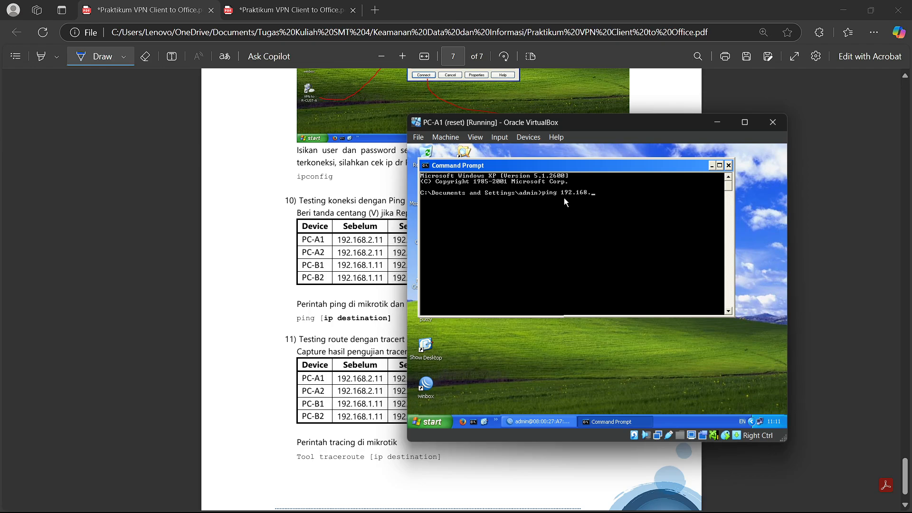
{"action": "type", "text": "2.11"}
{"action": "key", "text": "Return"}
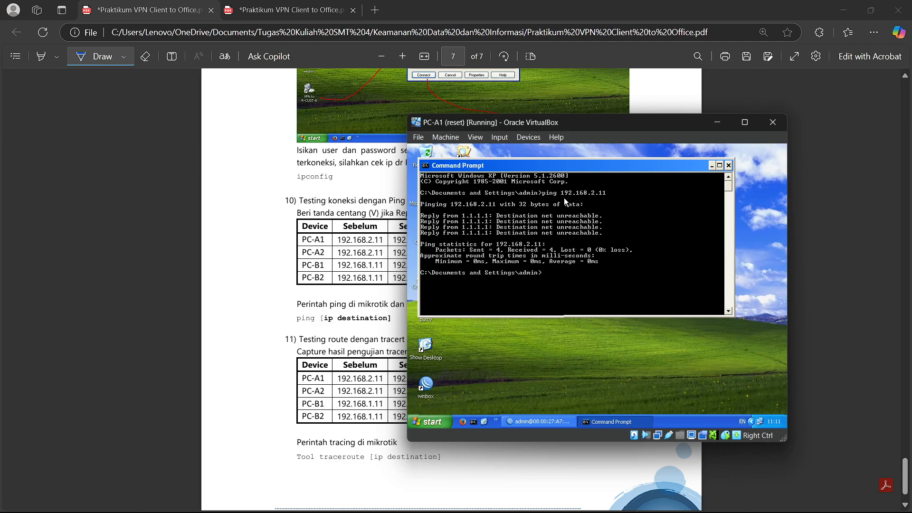
{"action": "left_click_drag", "start_coordinate": [589, 124], "coordinate": [536, 122]}
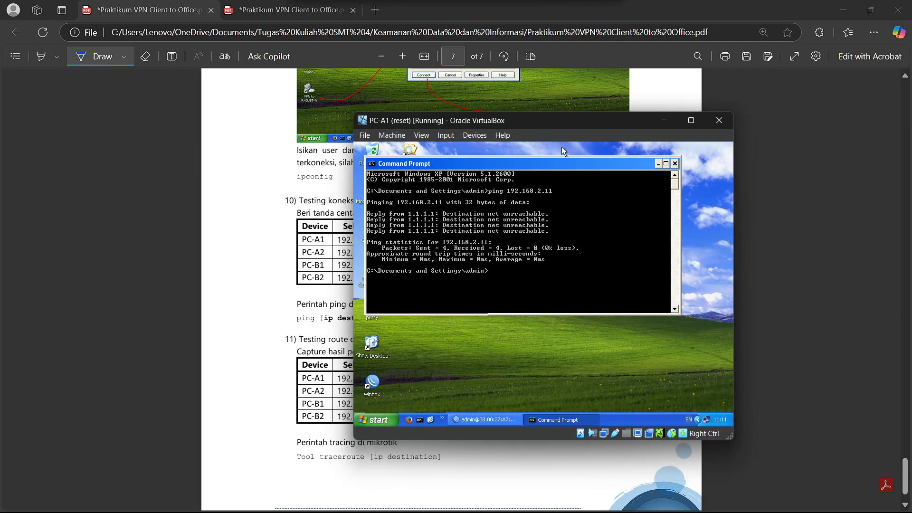
{"action": "left_click_drag", "start_coordinate": [568, 164], "coordinate": [607, 207]}
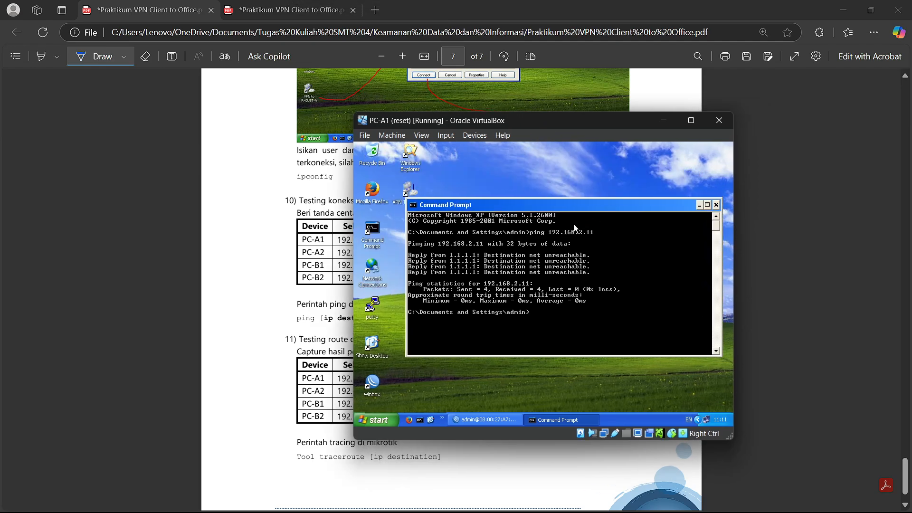
- In Network Connections, start a workplace VPN connection named 'VPN TO R-CUST-B'
{"action": "left_click", "coordinate": [373, 279]}
{"action": "double_click", "coordinate": [373, 278]}
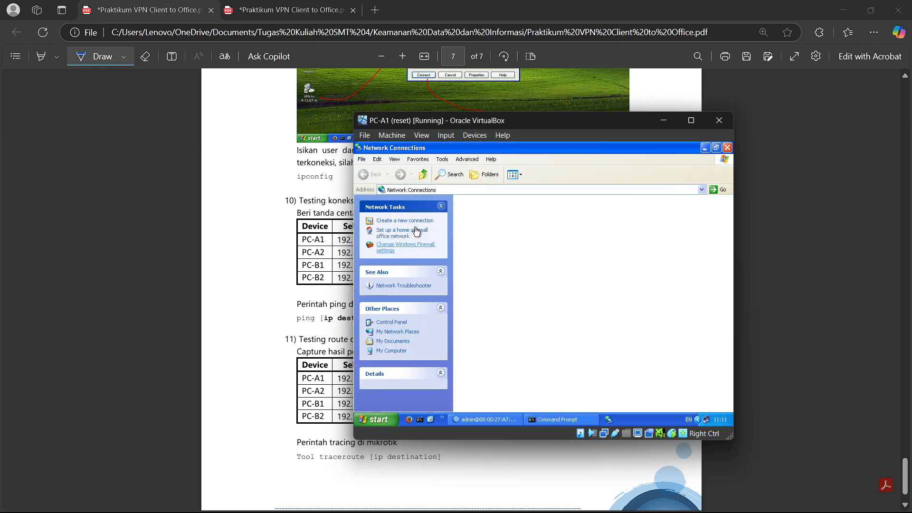
{"action": "left_click", "coordinate": [401, 222]}
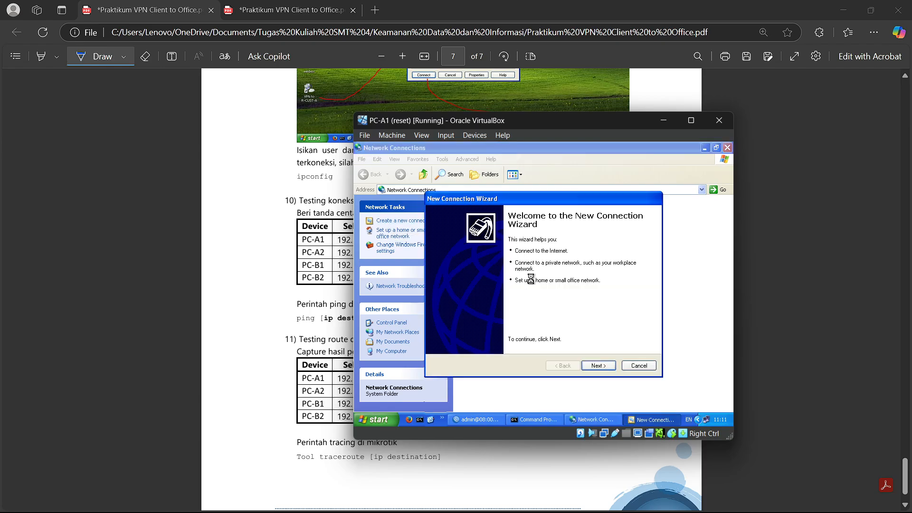
{"action": "left_click", "coordinate": [604, 367]}
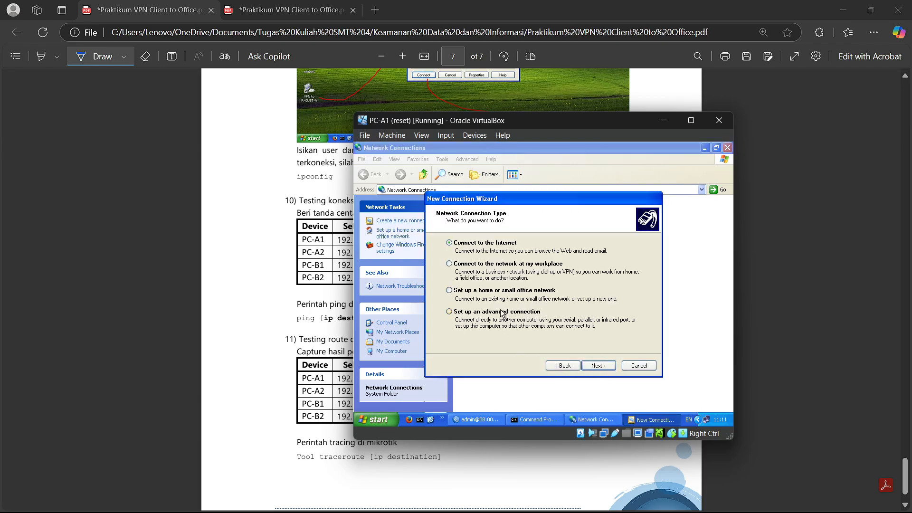
{"action": "left_click", "coordinate": [452, 265]}
{"action": "left_click", "coordinate": [597, 366]}
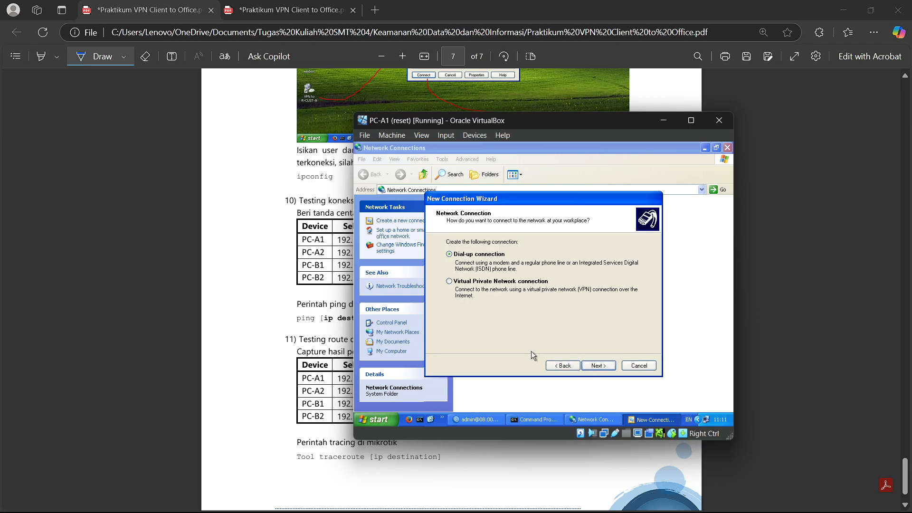
{"action": "left_click", "coordinate": [451, 282]}
{"action": "left_click", "coordinate": [596, 365]}
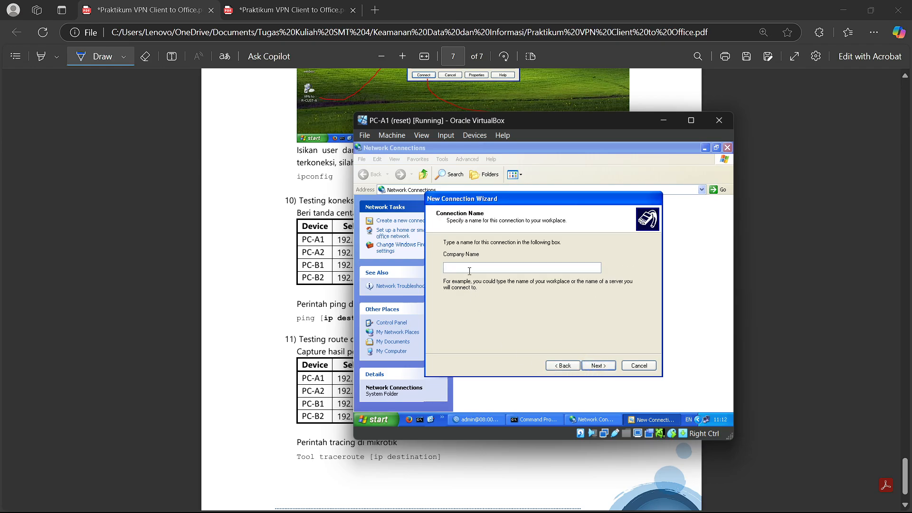
{"action": "type", "text": "VPN TO R-CUST-B"}
{"action": "left_click", "coordinate": [602, 364]}
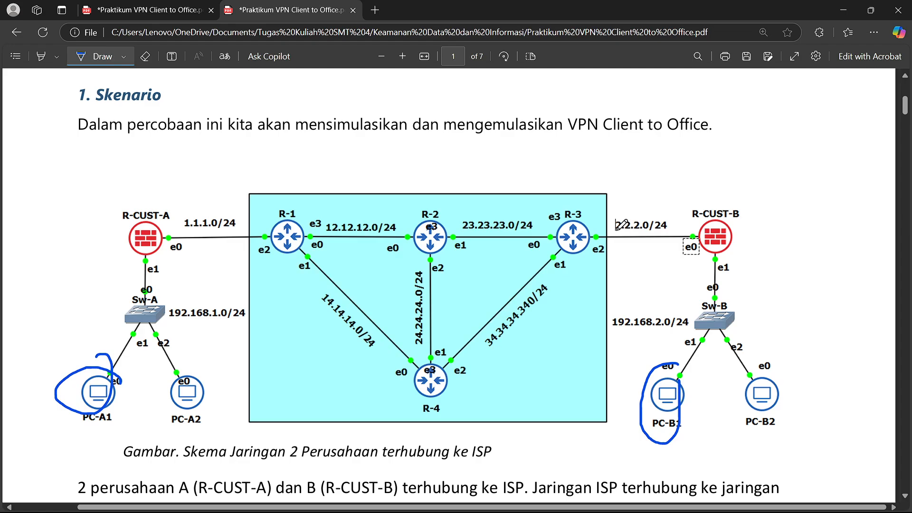
- Set the VPN server host to 2.2.2.10 and finish the connection wizard
{"action": "left_click", "coordinate": [171, 10]}
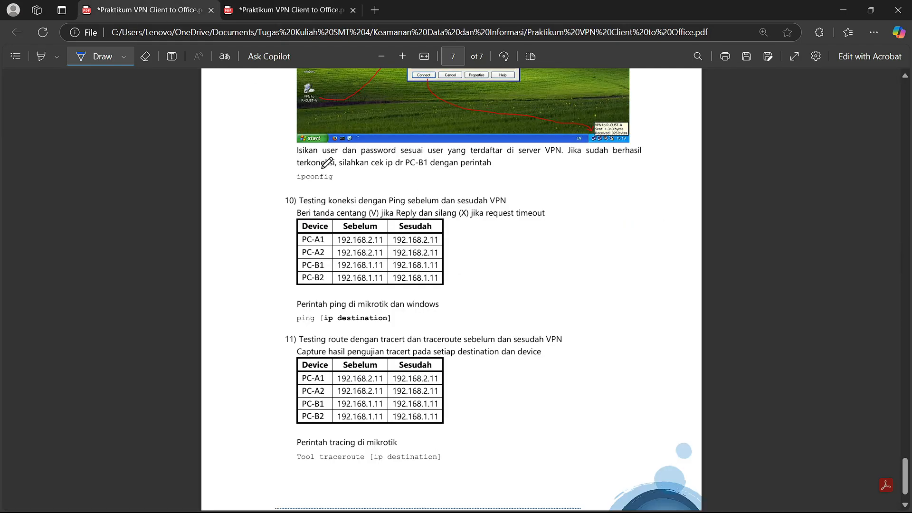
{"action": "key", "text": "ctrl+Tab"}
{"action": "left_click", "coordinate": [95, 9]}
{"action": "key", "text": "alt+Tab"}
{"action": "key", "text": "alt+Tab"}
{"action": "type", "text": "2.2"}
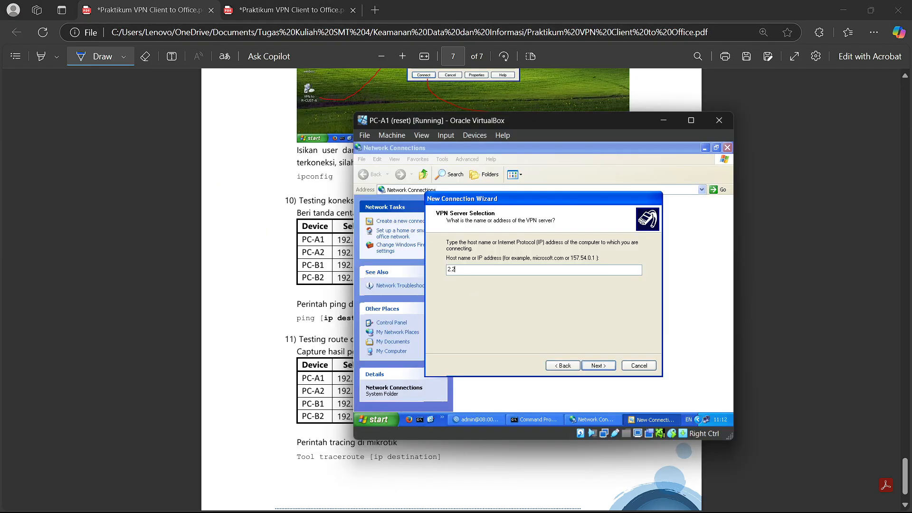
{"action": "type", "text": ".2.10"}
{"action": "left_click", "coordinate": [598, 366]}
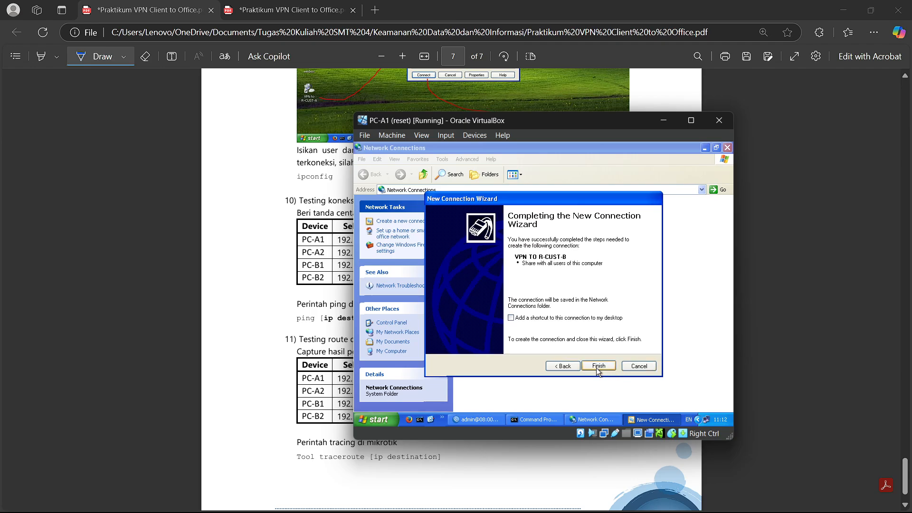
{"action": "left_click", "coordinate": [598, 366]}
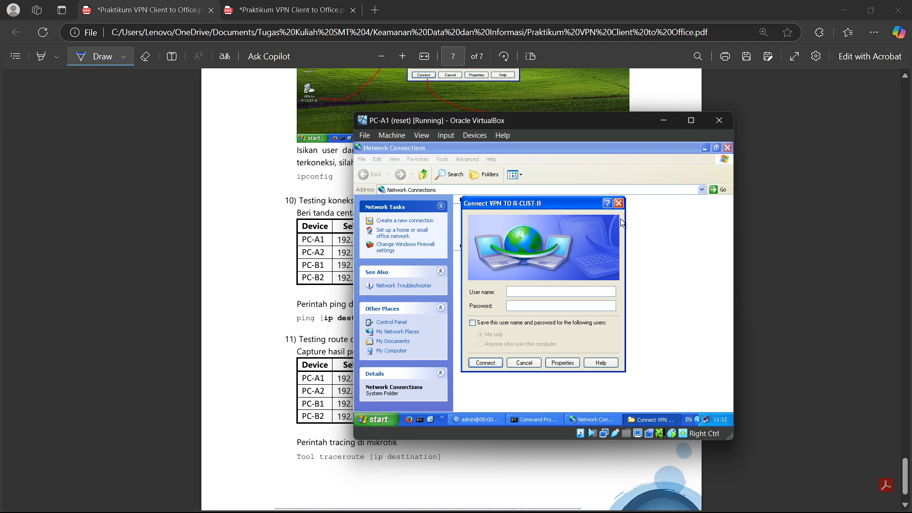
- Clear the console and run ipconfig to confirm PC-A1 is 192.168.1.11
{"action": "left_click", "coordinate": [704, 148]}
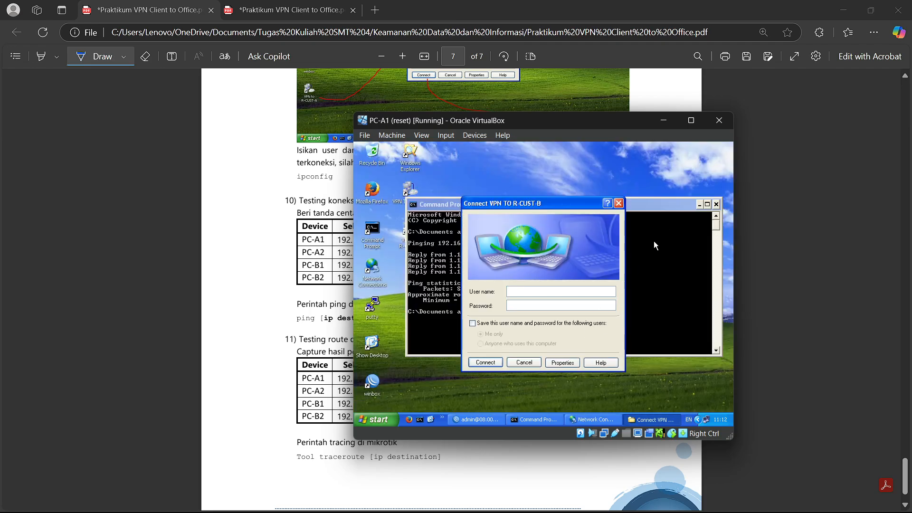
{"action": "left_click", "coordinate": [649, 204]}
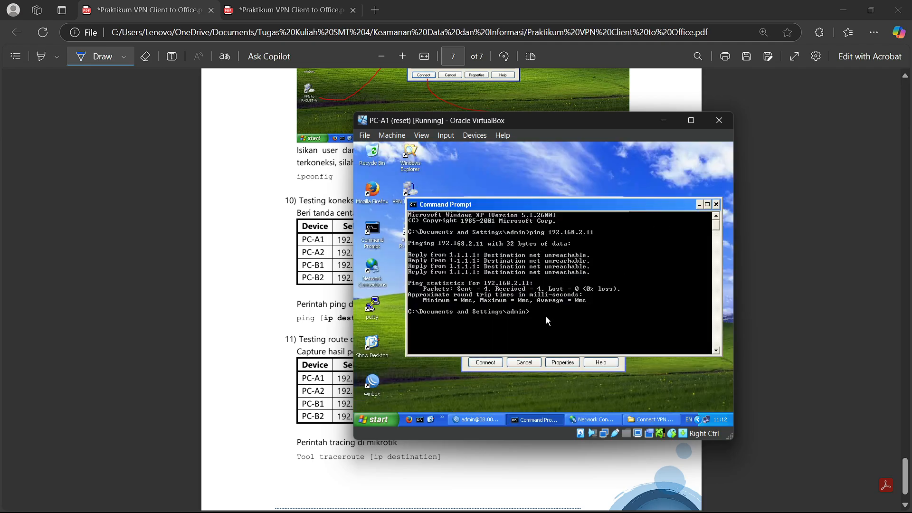
{"action": "type", "text": "clear"}
{"action": "key", "text": "Return"}
{"action": "type", "text": "cls"}
{"action": "key", "text": "Return"}
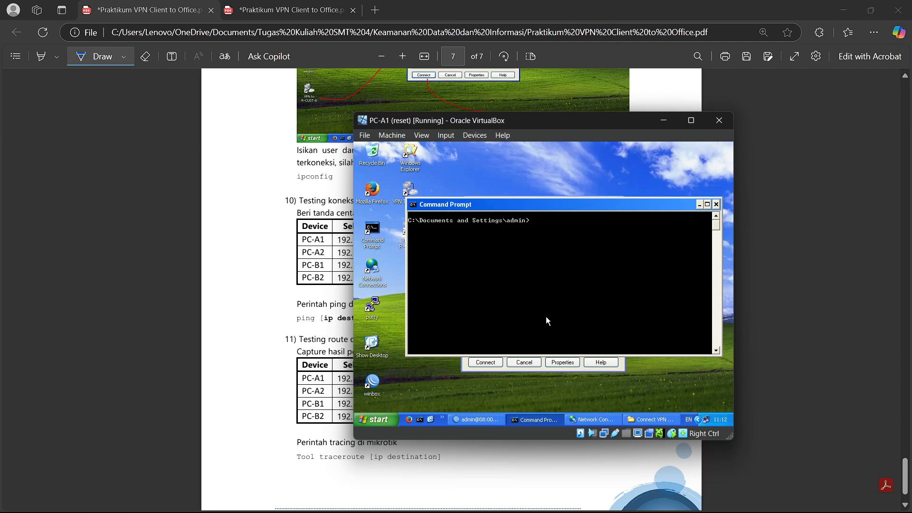
{"action": "type", "text": "ipconfig"}
{"action": "key", "text": "Return"}
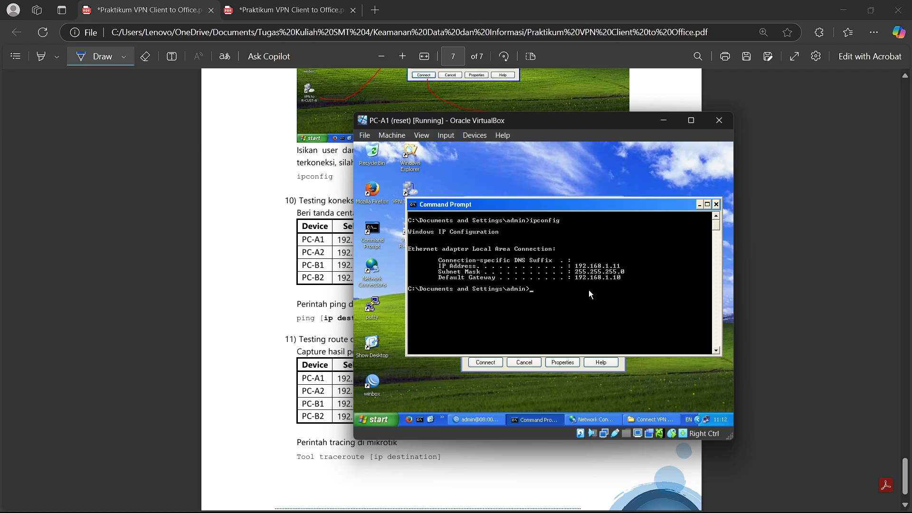
- Try the VPN connection, dismiss the error 691 rejection, and reopen Network Connections
{"action": "left_click", "coordinate": [485, 362]}
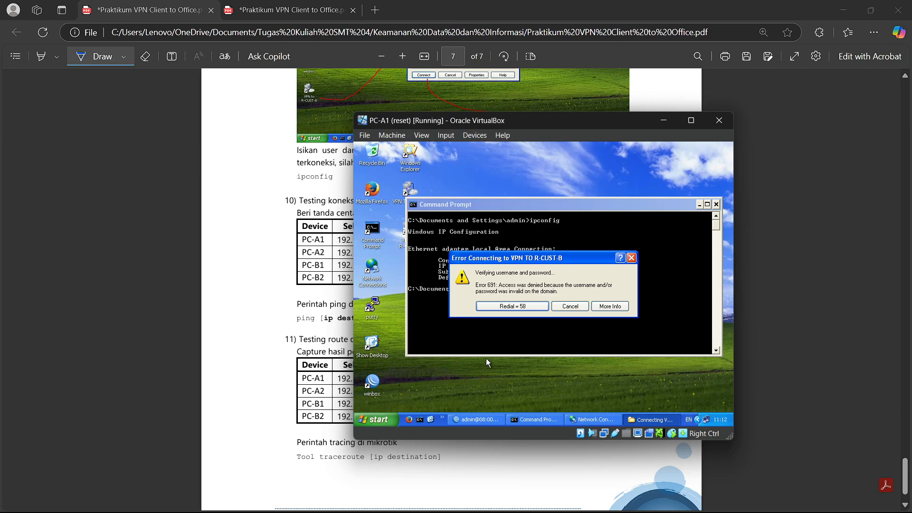
{"action": "left_click", "coordinate": [571, 306]}
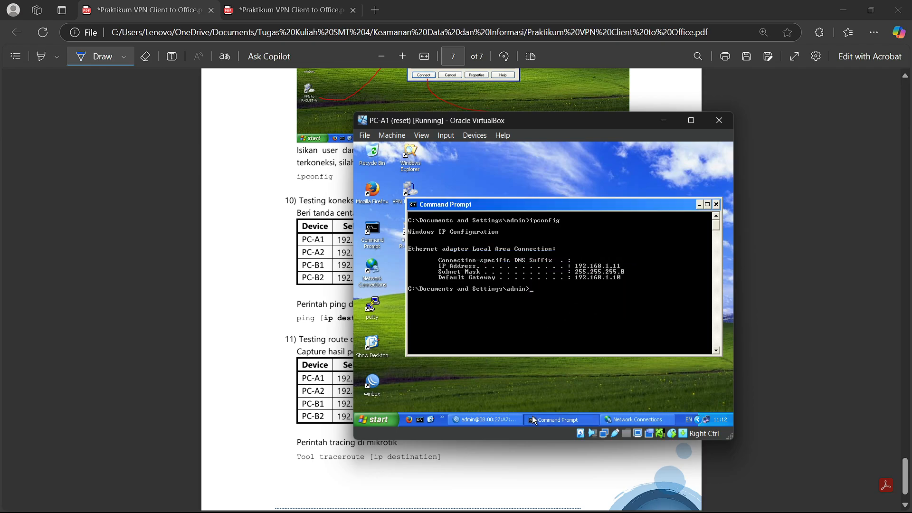
{"action": "left_click", "coordinate": [613, 420]}
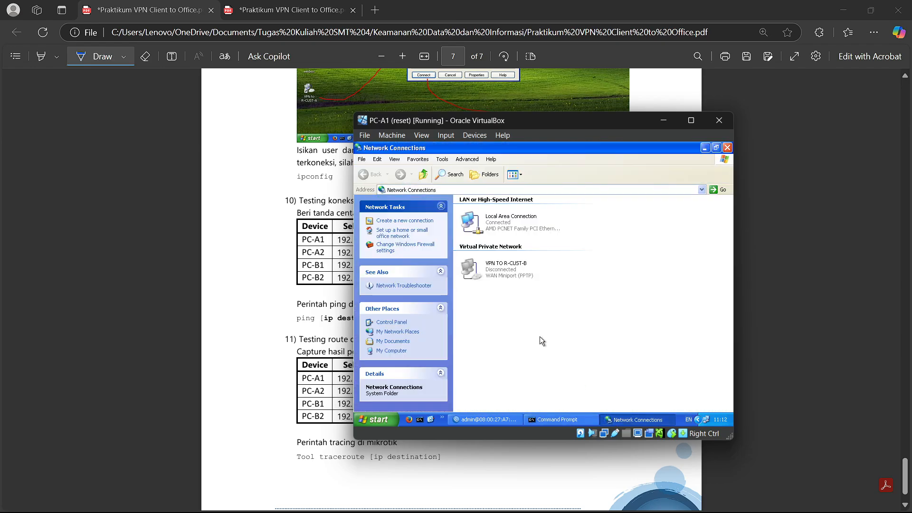
- Connect VPN TO R-CUST-B as user2 with its password, saving the credentials
{"action": "left_click", "coordinate": [489, 270]}
{"action": "right_click", "coordinate": [500, 274]}
{"action": "left_click", "coordinate": [521, 279]}
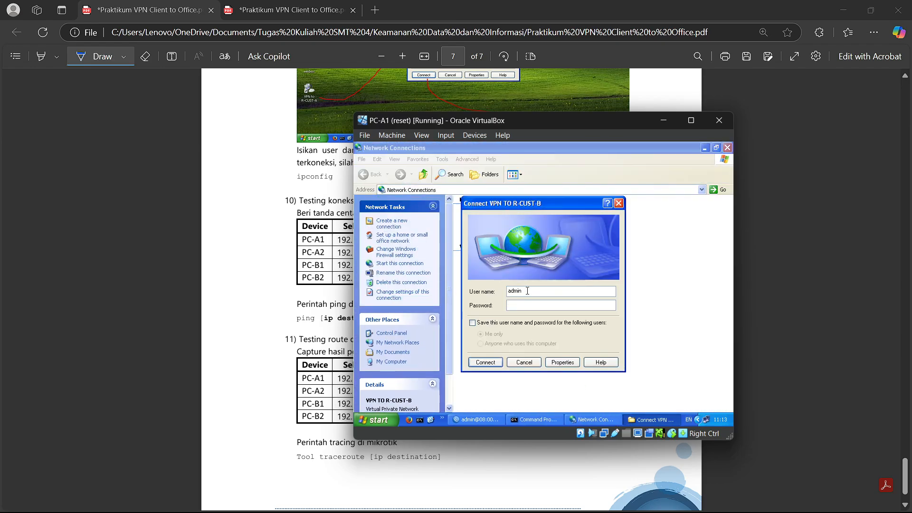
{"action": "double_click", "coordinate": [525, 292]}
{"action": "type", "text": "user2"}
{"action": "left_click", "coordinate": [531, 307]}
{"action": "type", "text": "123"}
{"action": "left_click", "coordinate": [493, 323]}
{"action": "left_click", "coordinate": [487, 363]}
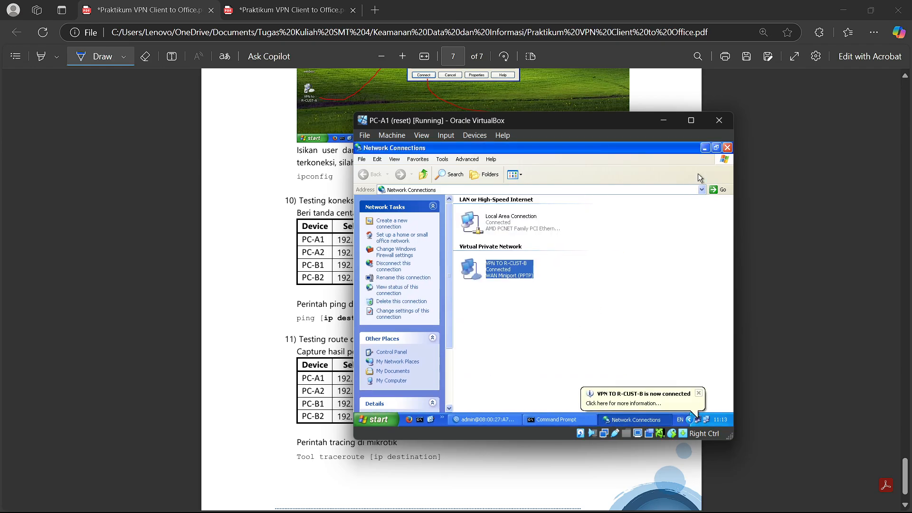
- Rerun ipconfig to confirm the VPN PPP adapter got 10.10.10.2
{"action": "left_click", "coordinate": [705, 148]}
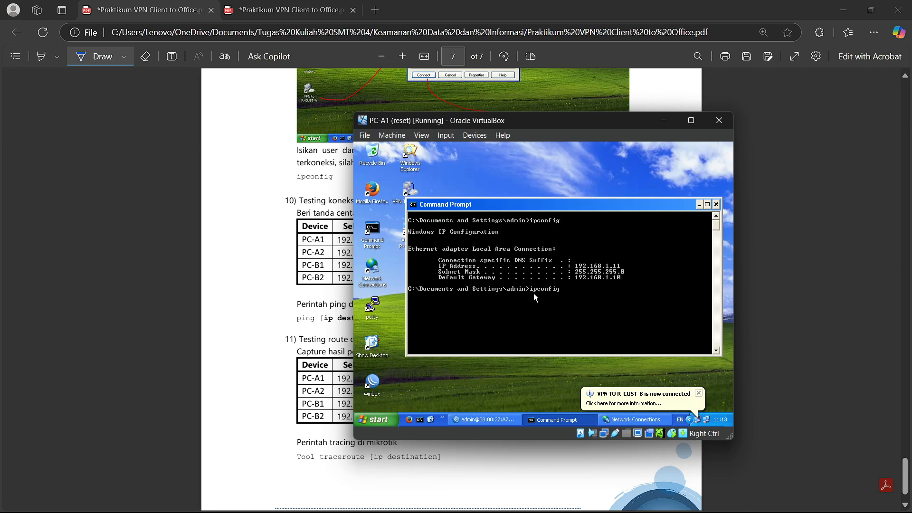
{"action": "key", "text": "Return"}
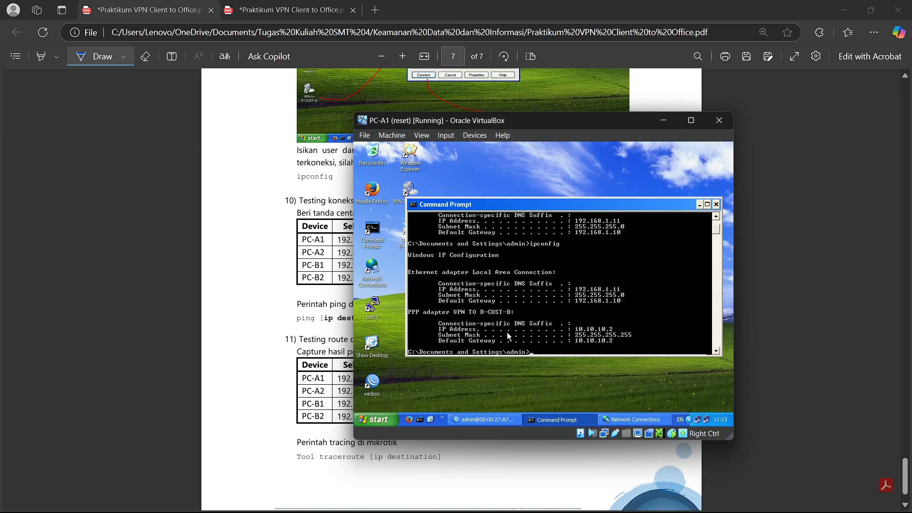
{"action": "mouse_move", "coordinate": [557, 483]}
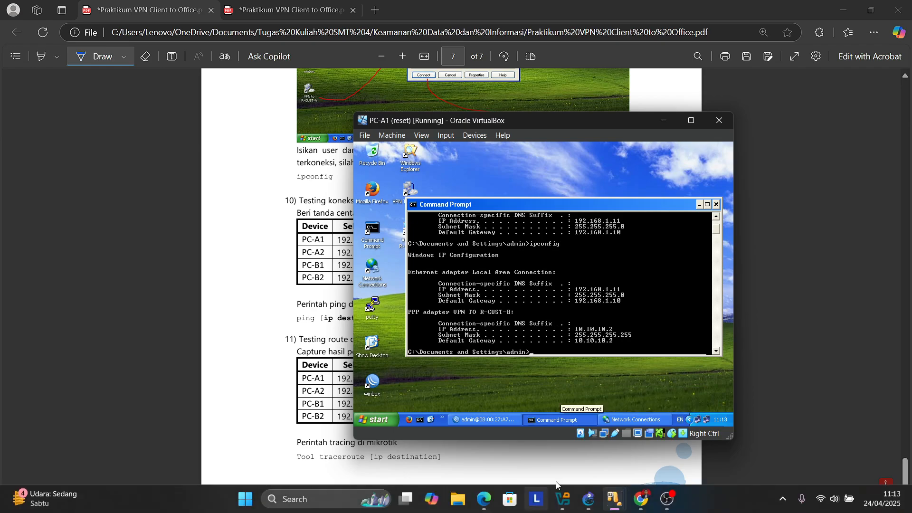
{"action": "mouse_move", "coordinate": [619, 509]}
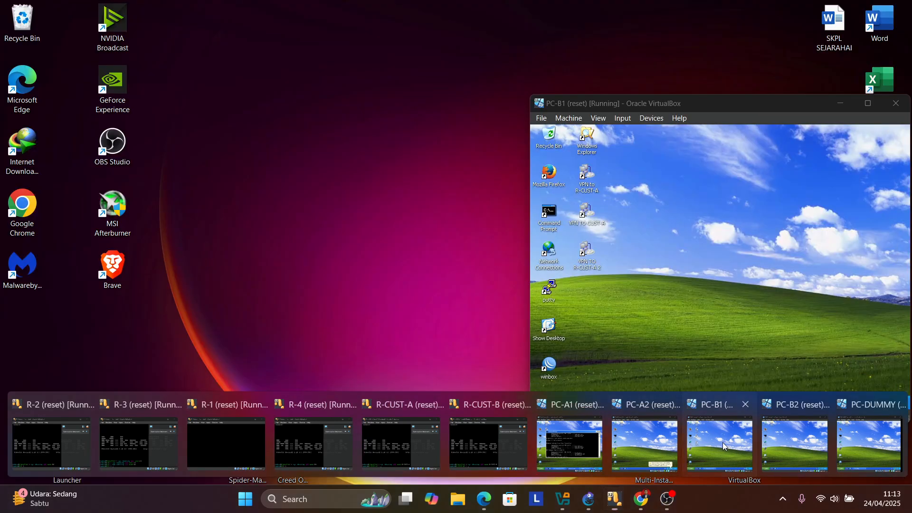
- On PC-B1, inspect R-CUST-B's address list showing dynamic 10.10.10.1 on <pptp-user2>, then close it
{"action": "left_click", "coordinate": [722, 443]}
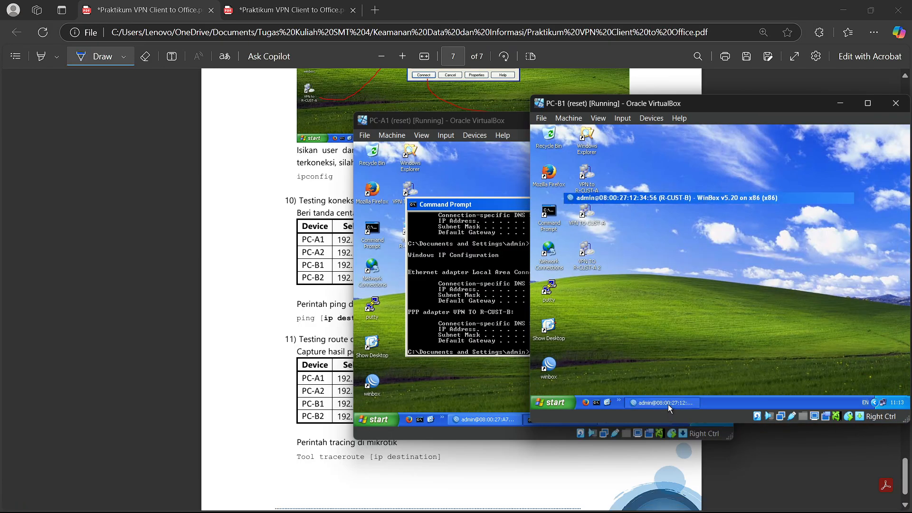
{"action": "left_click", "coordinate": [668, 404]}
{"action": "left_click", "coordinate": [582, 215]}
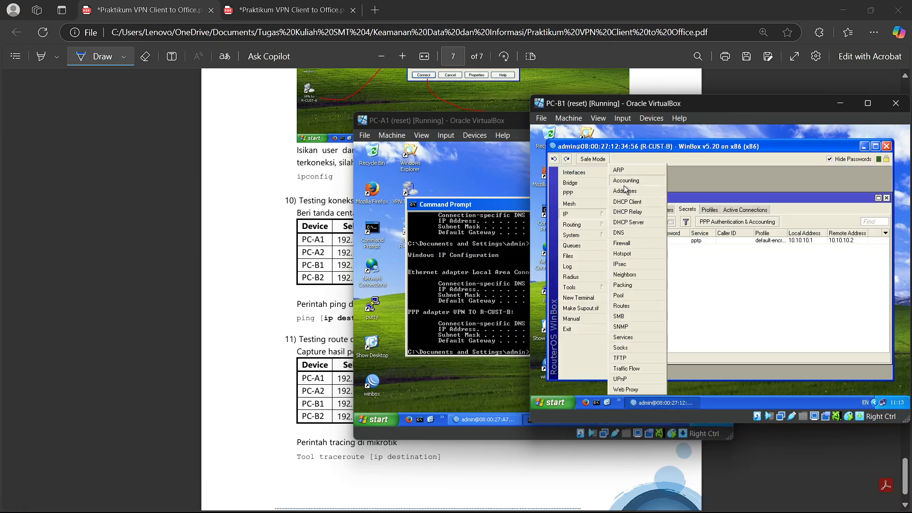
{"action": "left_click", "coordinate": [621, 169]}
{"action": "left_click", "coordinate": [814, 237]}
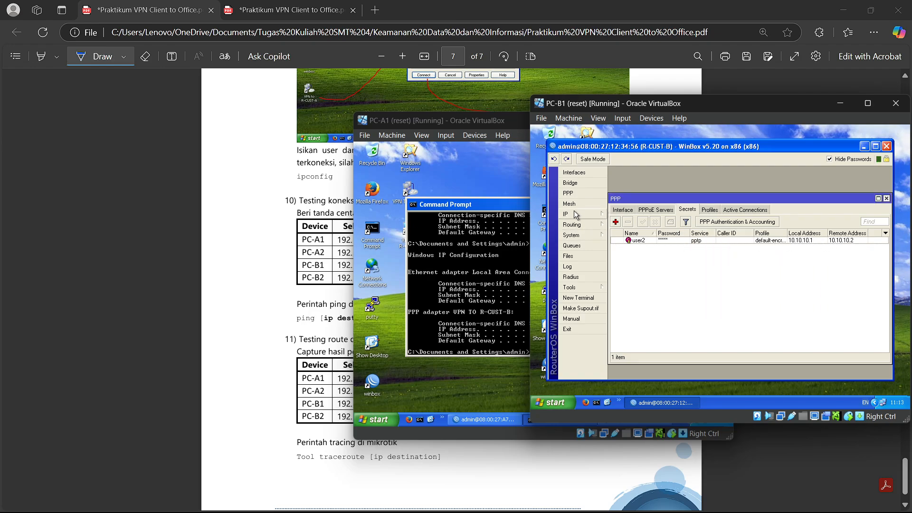
{"action": "left_click", "coordinate": [582, 214]}
{"action": "left_click", "coordinate": [628, 191]}
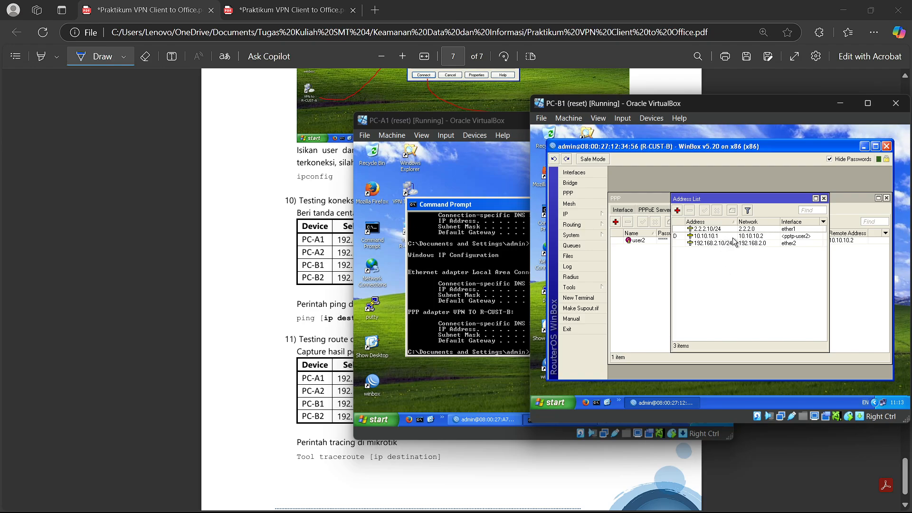
{"action": "left_click", "coordinate": [767, 237]}
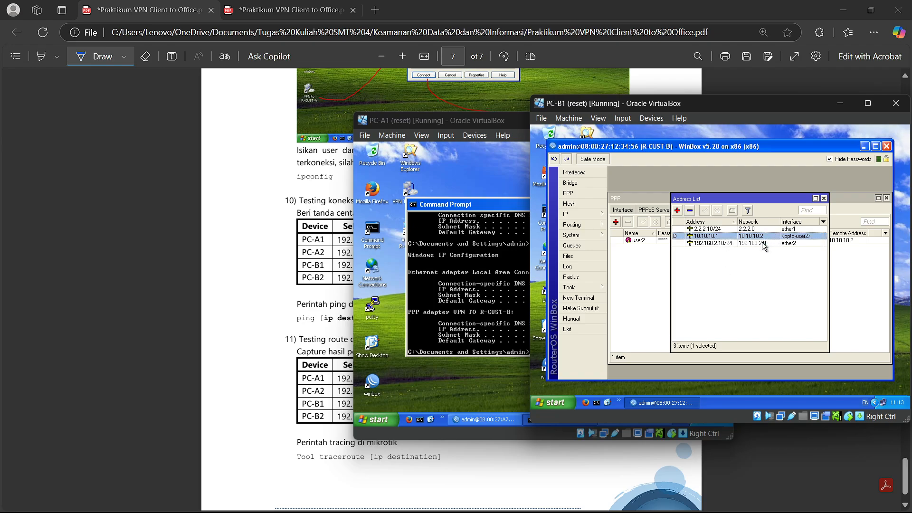
{"action": "left_click", "coordinate": [752, 277]}
{"action": "left_click", "coordinate": [727, 237]}
{"action": "left_click", "coordinate": [723, 263]}
{"action": "left_click", "coordinate": [824, 199]}
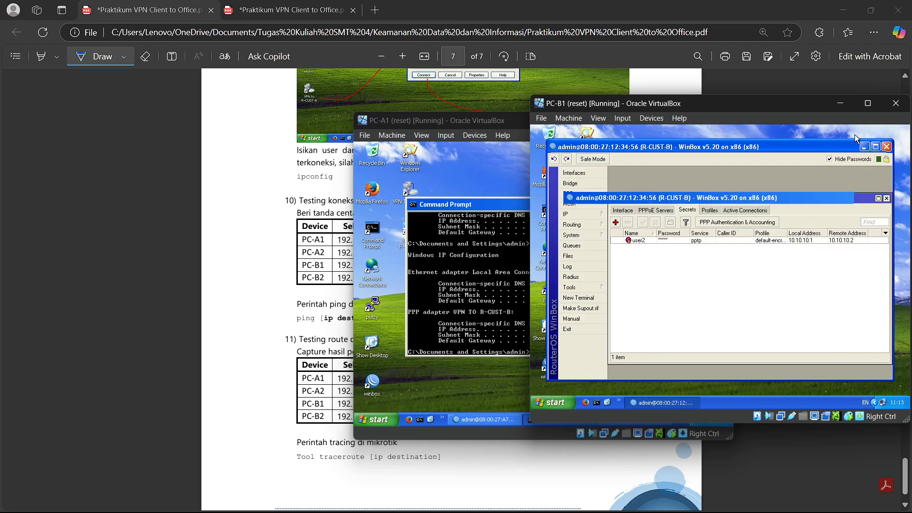
{"action": "left_click", "coordinate": [840, 103]}
- Ping 192.168.1.11 from PC-A1 over the VPN, getting four replies with 0% loss
{"action": "left_click_drag", "start_coordinate": [543, 125], "coordinate": [651, 104]}
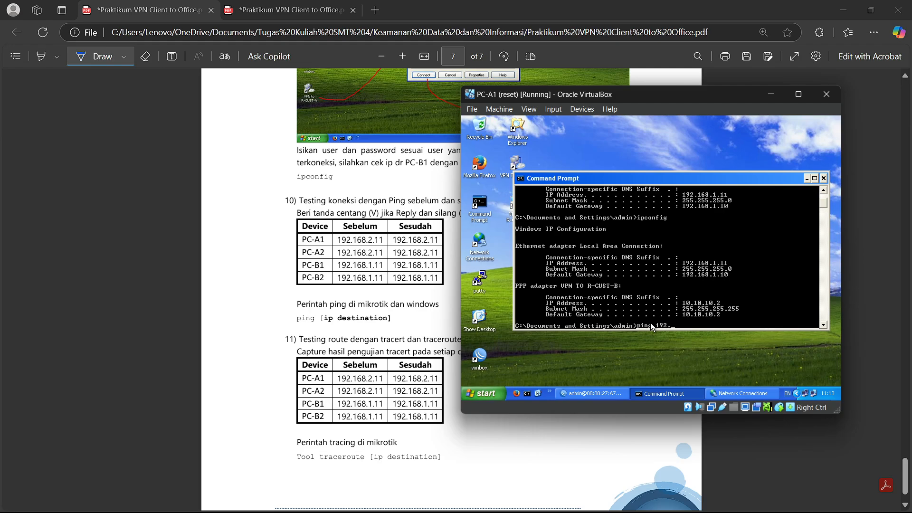
{"action": "type", "text": "168.1.11"}
{"action": "key", "text": "Return"}
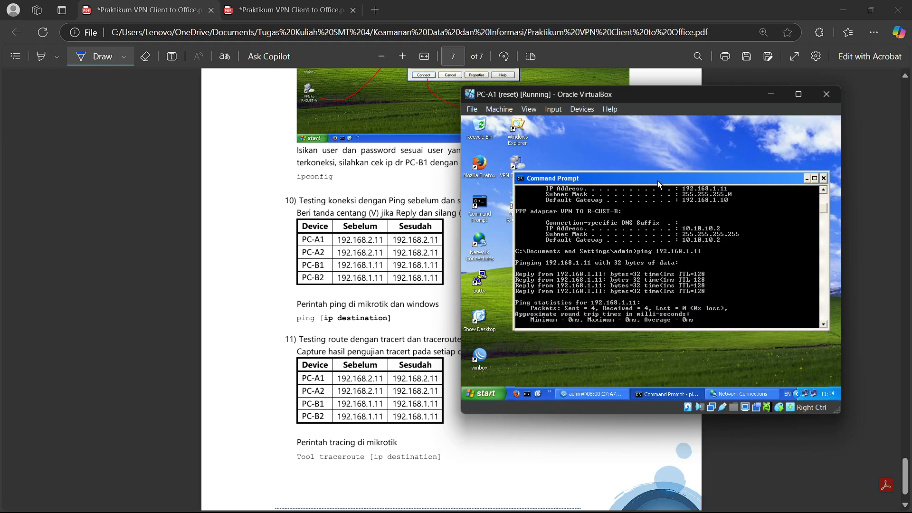
{"action": "left_click_drag", "start_coordinate": [657, 181], "coordinate": [635, 141]}
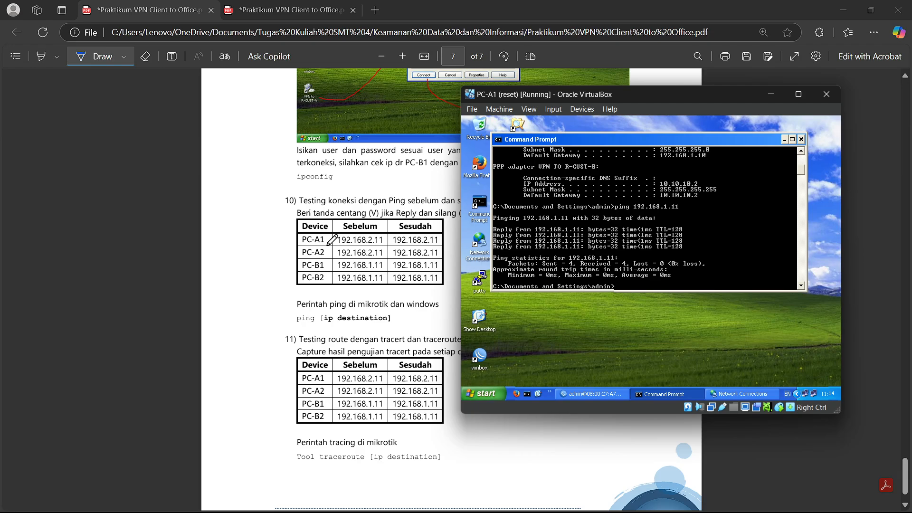
- Mark PC-A1's row in the ping table, redrawing its marks and ticking the Sesudah cell
{"action": "left_click", "coordinate": [347, 239]}
{"action": "mouse_move", "coordinate": [354, 237]}
{"action": "left_mouse_down"}
{"action": "mouse_move", "coordinate": [365, 249]}
{"action": "mouse_move", "coordinate": [374, 234]}
{"action": "mouse_move", "coordinate": [415, 251]}
{"action": "mouse_move", "coordinate": [437, 232]}
{"action": "left_mouse_up"}
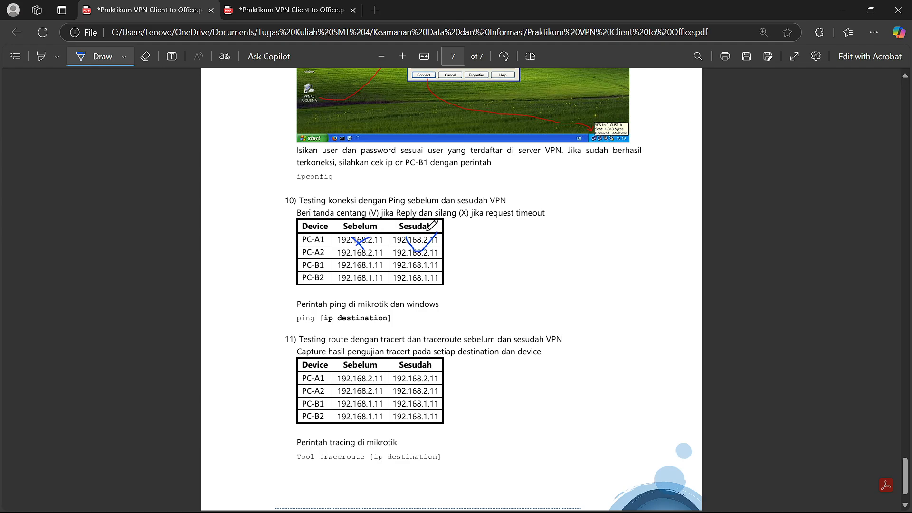
{"action": "left_click", "coordinate": [146, 57]}
{"action": "left_click_drag", "start_coordinate": [354, 240], "coordinate": [416, 248]}
{"action": "left_click", "coordinate": [95, 56]}
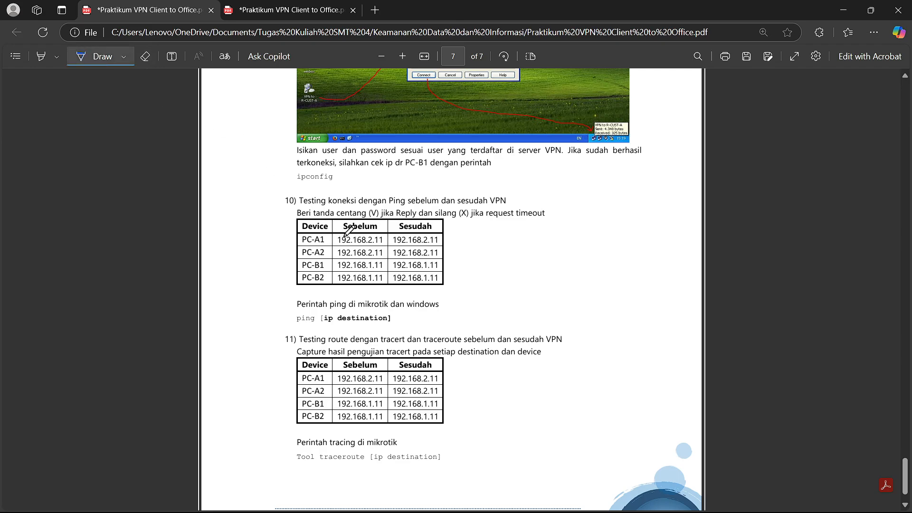
{"action": "left_click_drag", "start_coordinate": [346, 238], "coordinate": [346, 243]}
{"action": "left_click_drag", "start_coordinate": [401, 237], "coordinate": [427, 234]}
- Check PC-A1's ping result, cross PC-A2's Sebelum cell, and reposition PC-A1's VM window
{"action": "key", "text": "alt+Tab"}
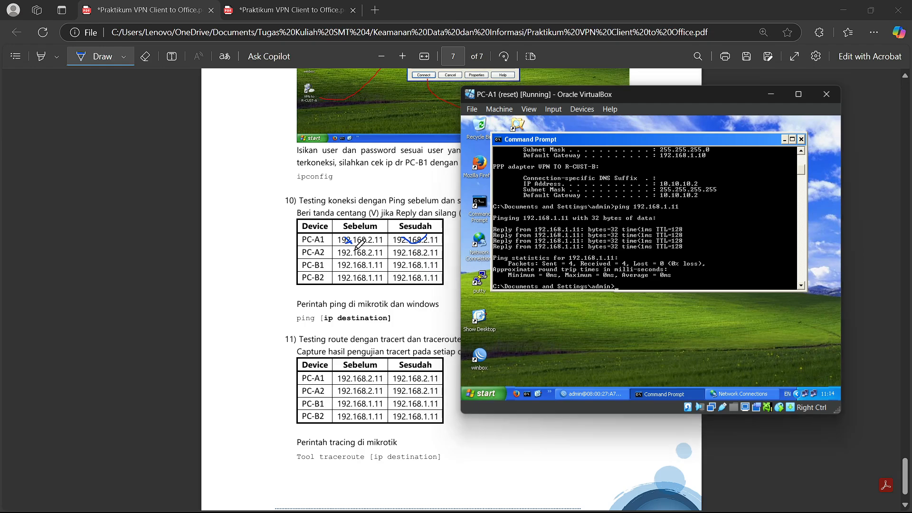
{"action": "mouse_move", "coordinate": [356, 251]}
{"action": "left_mouse_down"}
{"action": "mouse_move", "coordinate": [423, 257]}
{"action": "mouse_move", "coordinate": [438, 242]}
{"action": "left_mouse_up"}
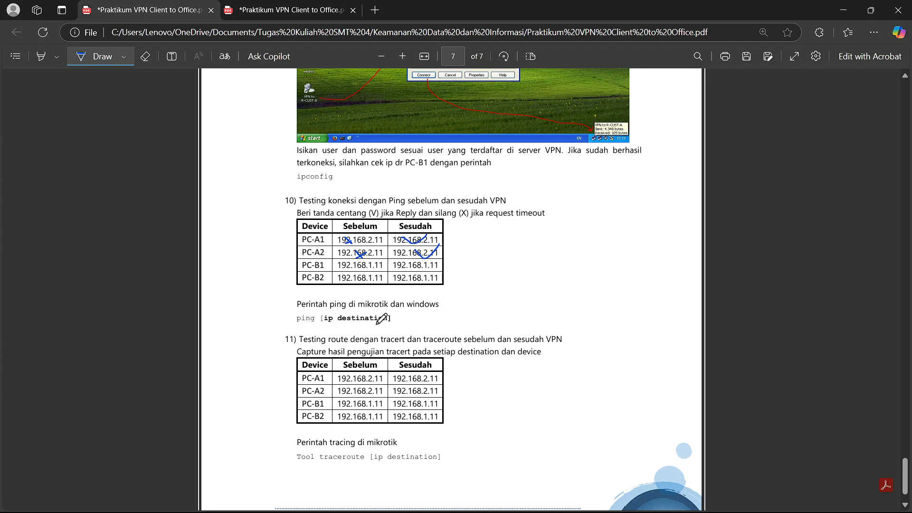
{"action": "key", "text": "alt+Tab"}
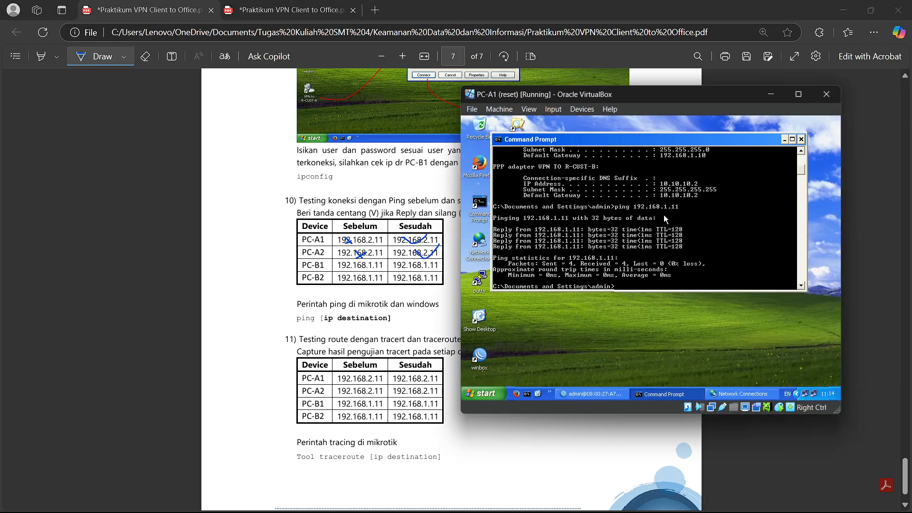
{"action": "left_click_drag", "start_coordinate": [651, 96], "coordinate": [569, 105]}
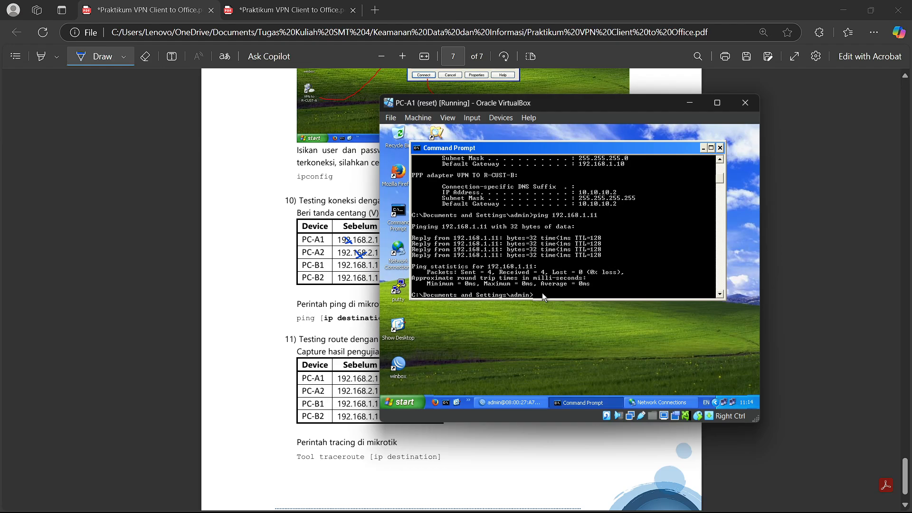
- Bring PC-B1's virtual machine over the PDF and open its Network Connections
{"action": "left_click", "coordinate": [684, 102]}
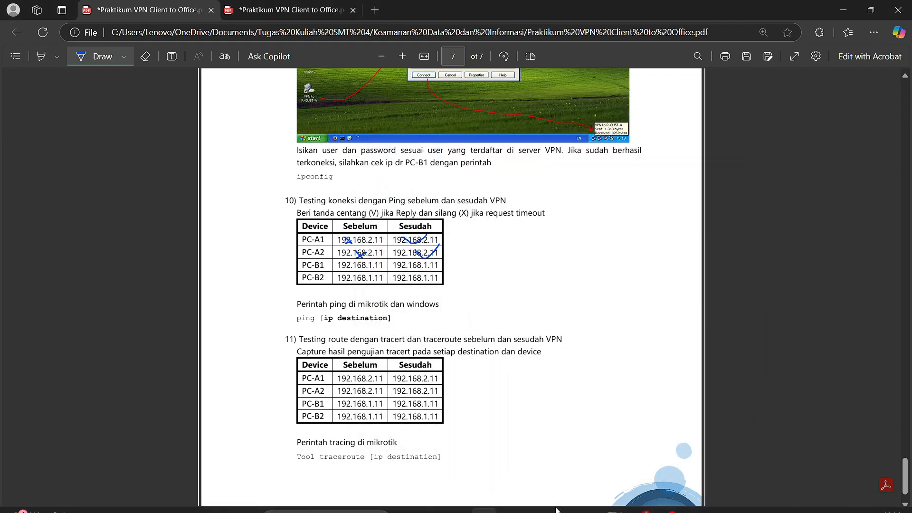
{"action": "mouse_move", "coordinate": [618, 506]}
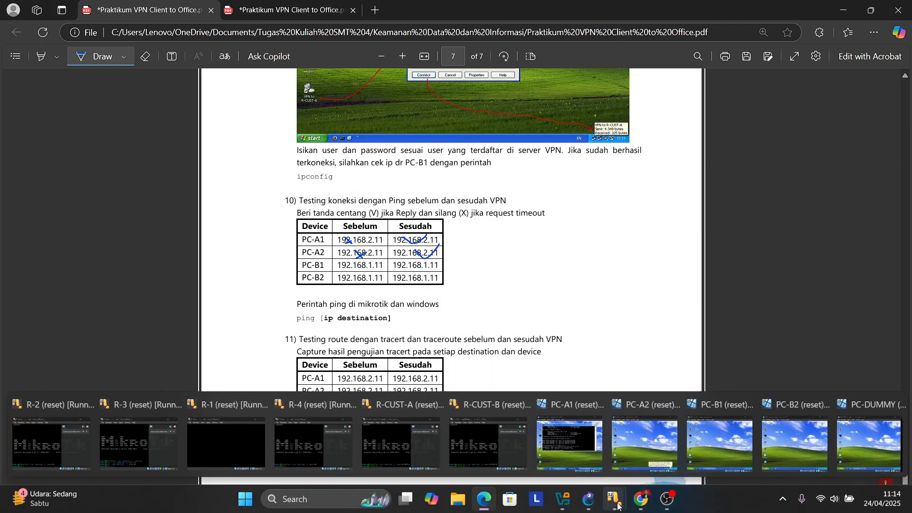
{"action": "left_click", "coordinate": [719, 439]}
{"action": "left_click_drag", "start_coordinate": [720, 103], "coordinate": [524, 104]}
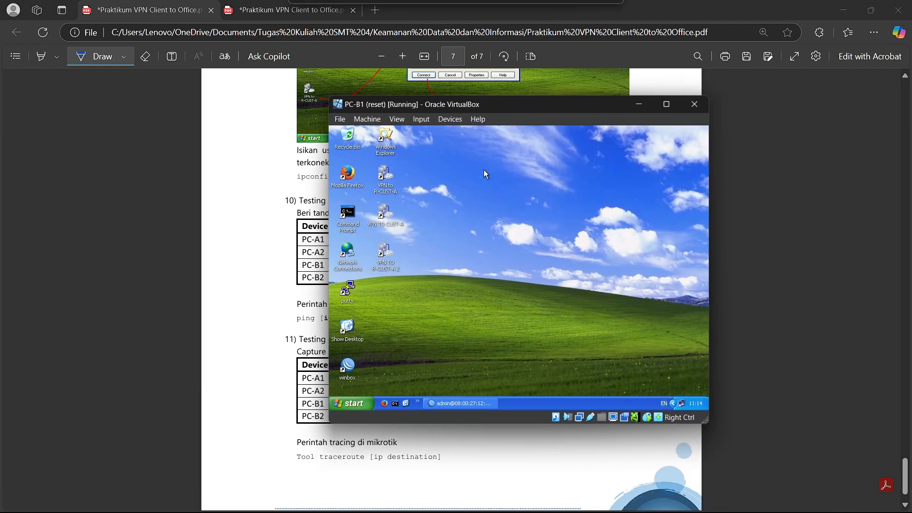
{"action": "double_click", "coordinate": [354, 259]}
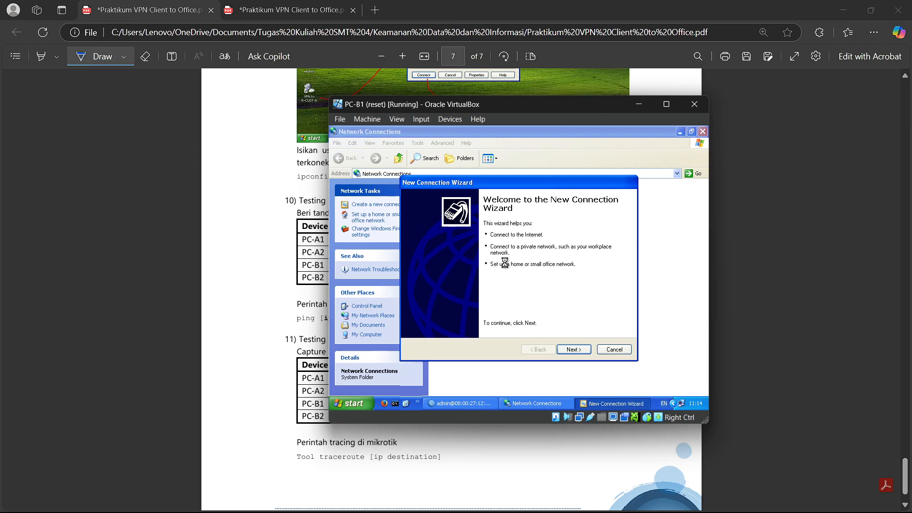
- Start a new workplace VPN connection named VPN TO R-CUST-A
{"action": "left_click", "coordinate": [580, 350]}
{"action": "key", "text": "Down"}
{"action": "key", "text": "Return"}
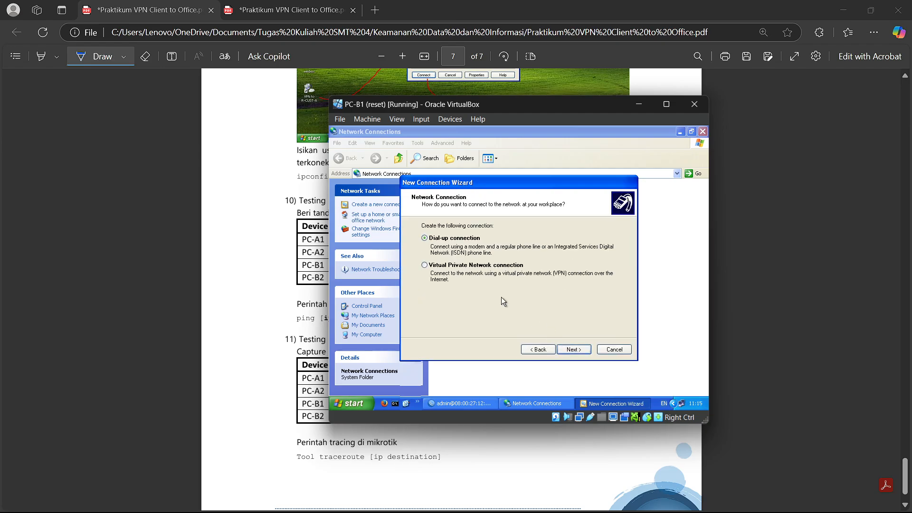
{"action": "left_click", "coordinate": [440, 265]}
{"action": "left_click", "coordinate": [571, 350]}
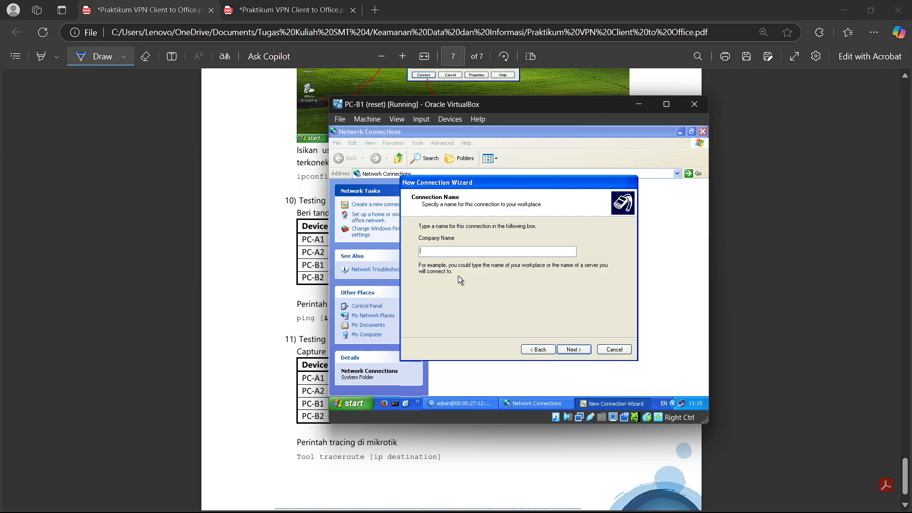
{"action": "type", "text": "VPN"}
{"action": "type", "text": " TO"}
{"action": "type", "text": " CUS"}
{"action": "type", "text": "R-CUST-A"}
{"action": "left_click", "coordinate": [585, 348]}
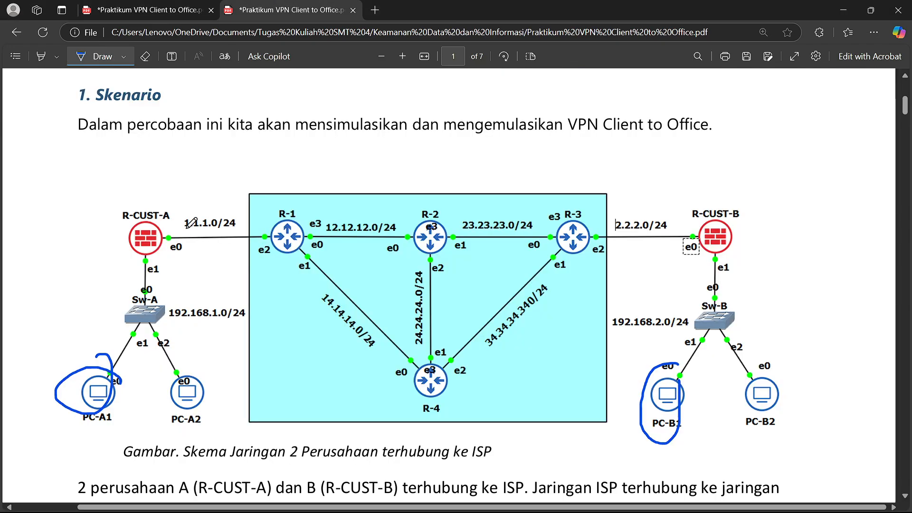
- Check the network diagram, set VPN server 1.1.1.10, and finish the wizard
{"action": "left_click", "coordinate": [183, 10]}
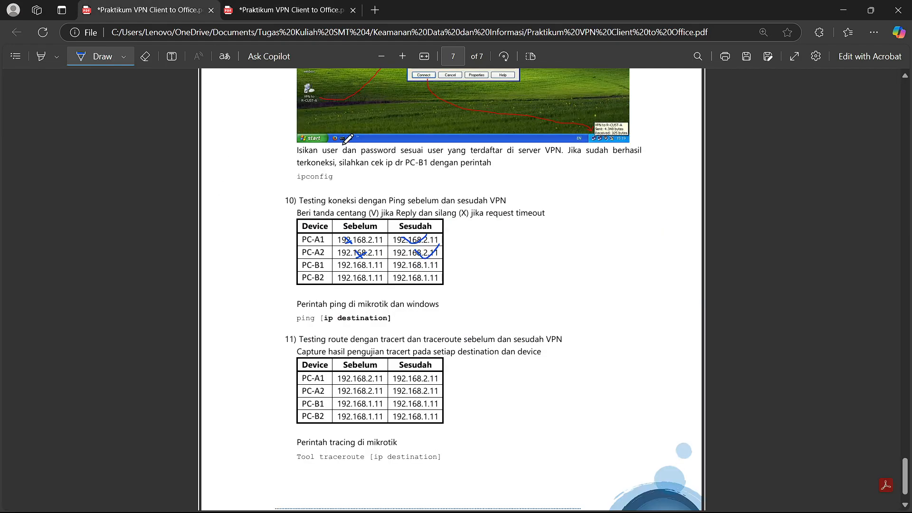
{"action": "left_click", "coordinate": [278, 8]}
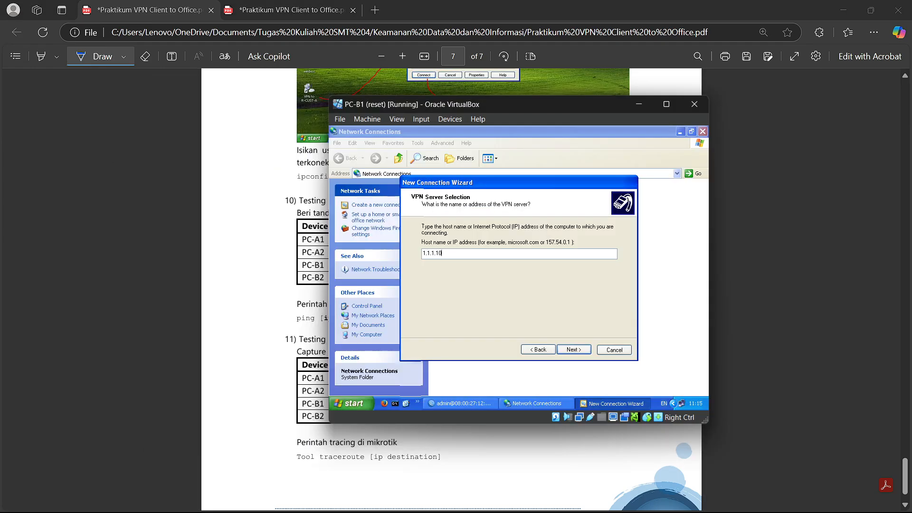
{"action": "left_click", "coordinate": [570, 350]}
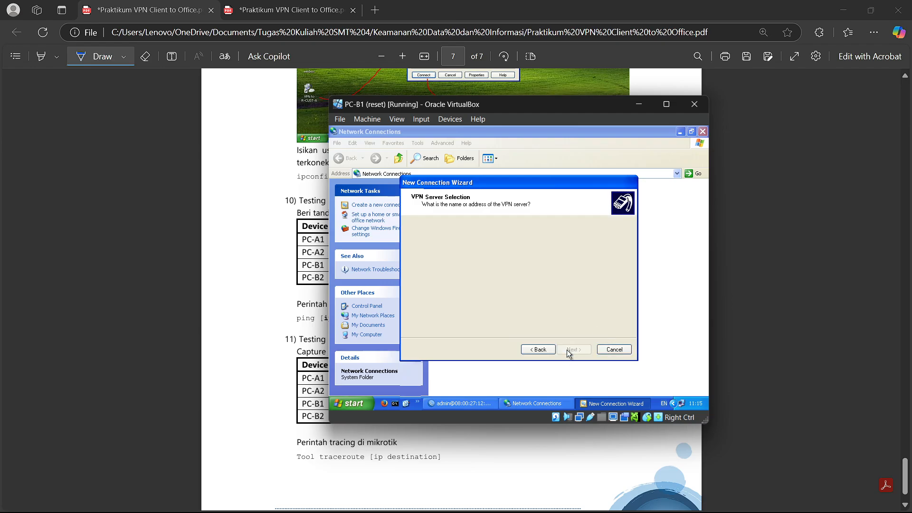
{"action": "left_click", "coordinate": [573, 349]}
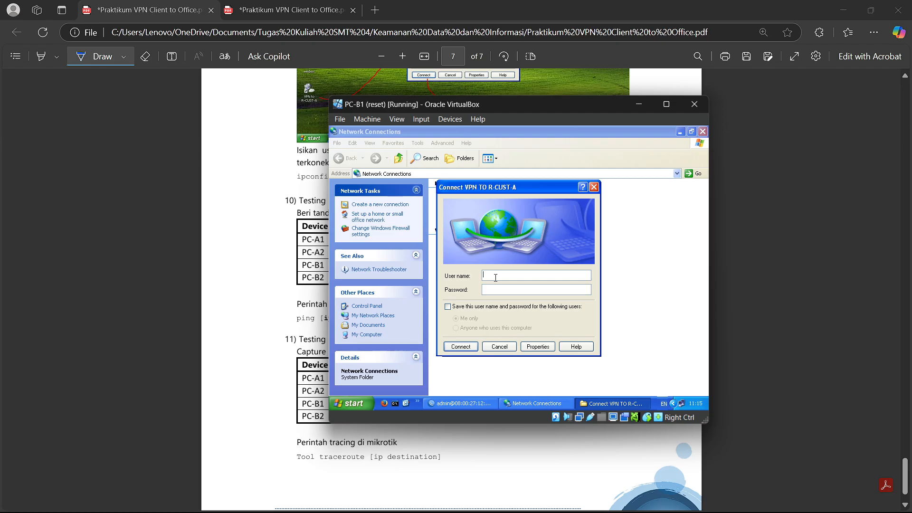
- Enter the VPN user name and password, save them, and open a command prompt
{"action": "type", "text": "user123"}
{"action": "left_click", "coordinate": [448, 307]}
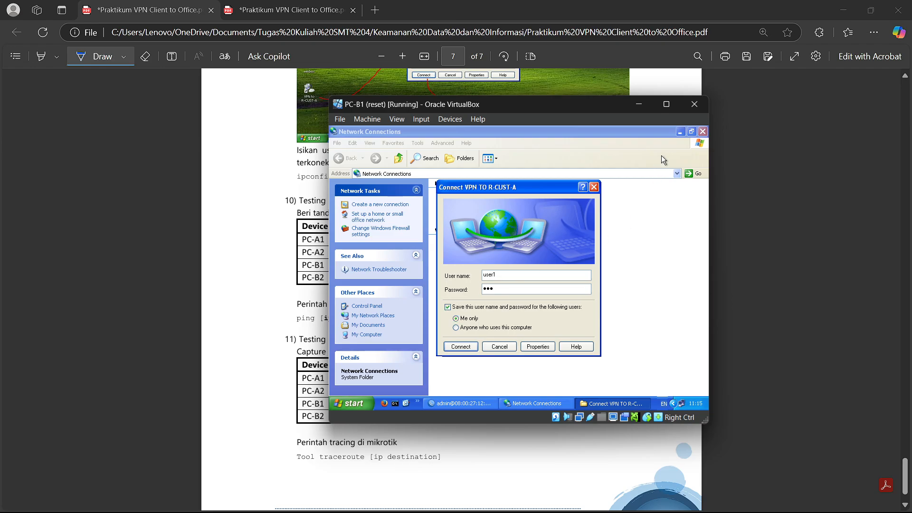
{"action": "left_click", "coordinate": [681, 132]}
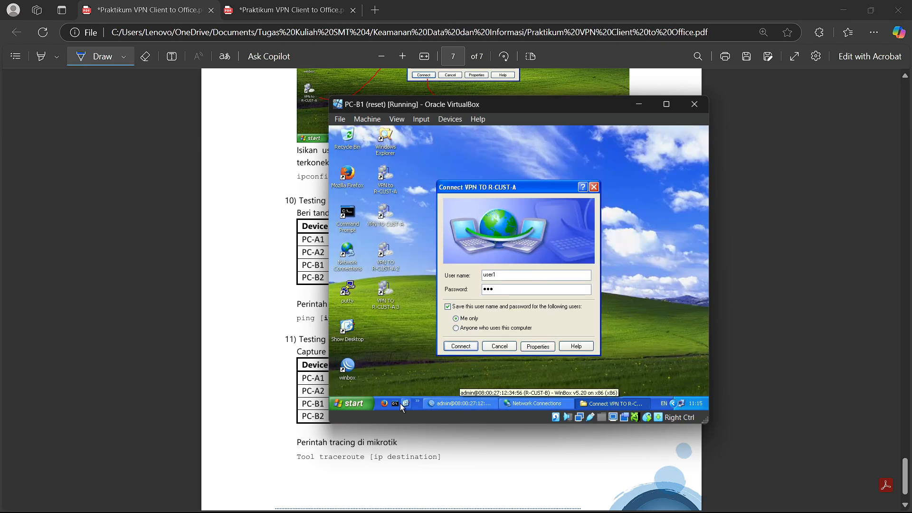
{"action": "left_click", "coordinate": [399, 403]}
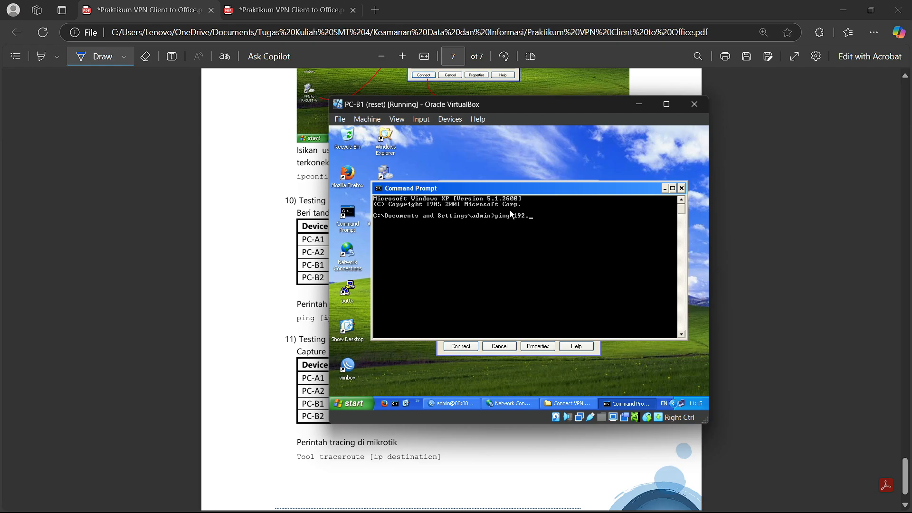
- Try a ping to 192.168.1.11, clear the screen, and run ipconfig on PC-B1
{"action": "type", "text": "1.11"}
{"action": "key", "text": "Return"}
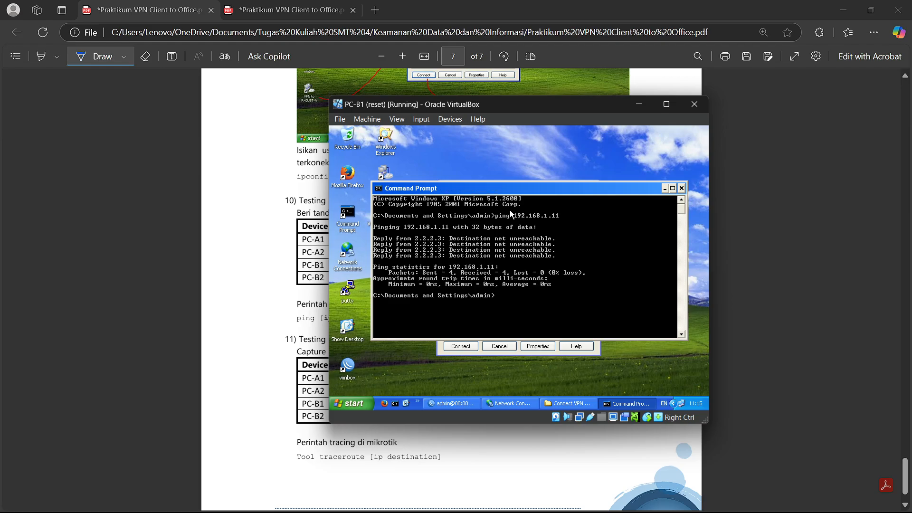
{"action": "type", "text": "cls"}
{"action": "key", "text": "Return"}
{"action": "type", "text": "ipcn"}
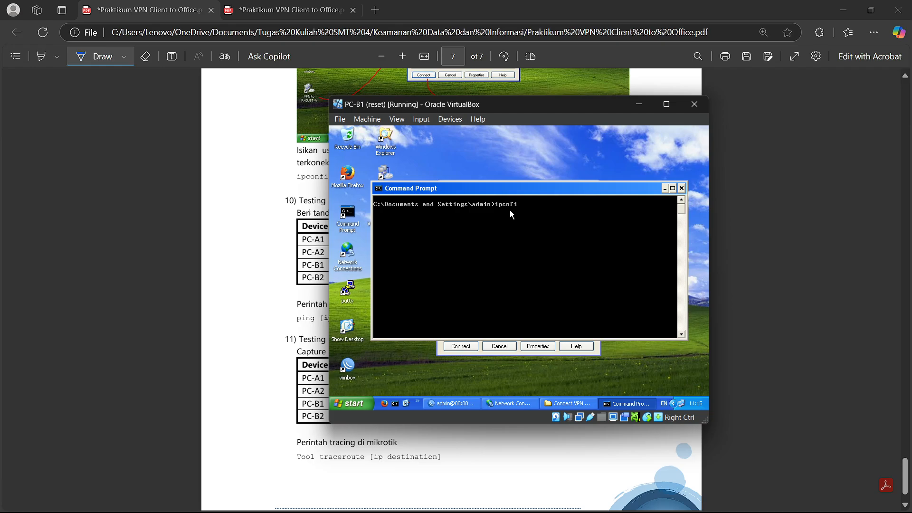
{"action": "type", "text": "fi"}
{"action": "key", "text": "BackSpace"}
{"action": "key", "text": "Return"}
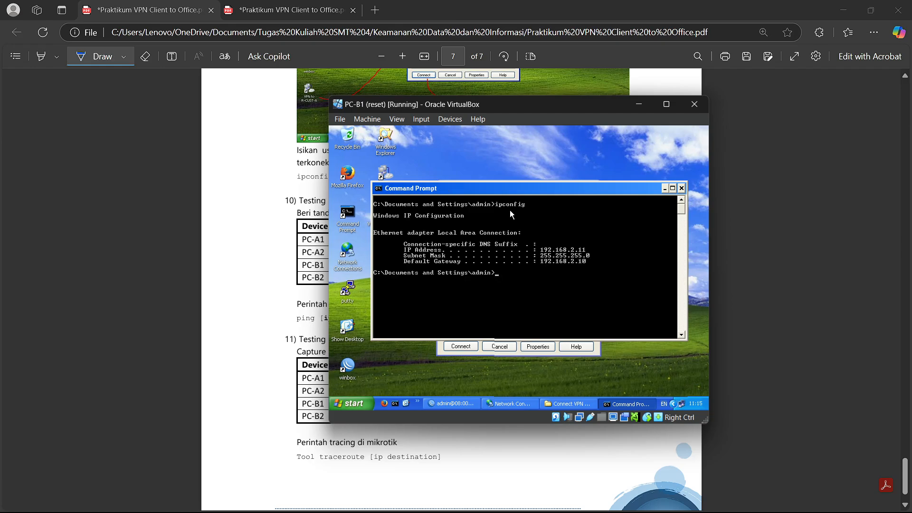
- Connect the VPN, confirm address 10.10.10.2 with ipconfig, then ping 192.168.1.11
{"action": "left_click", "coordinate": [468, 346]}
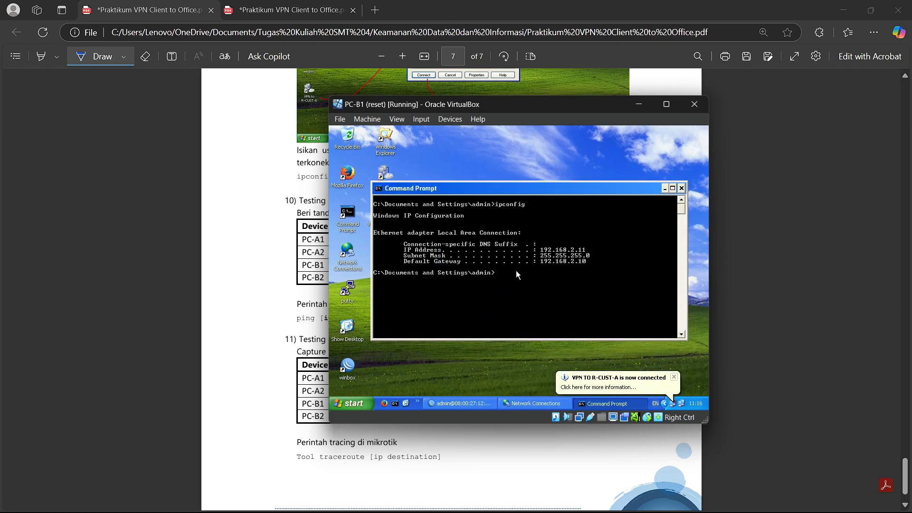
{"action": "key", "text": "Return"}
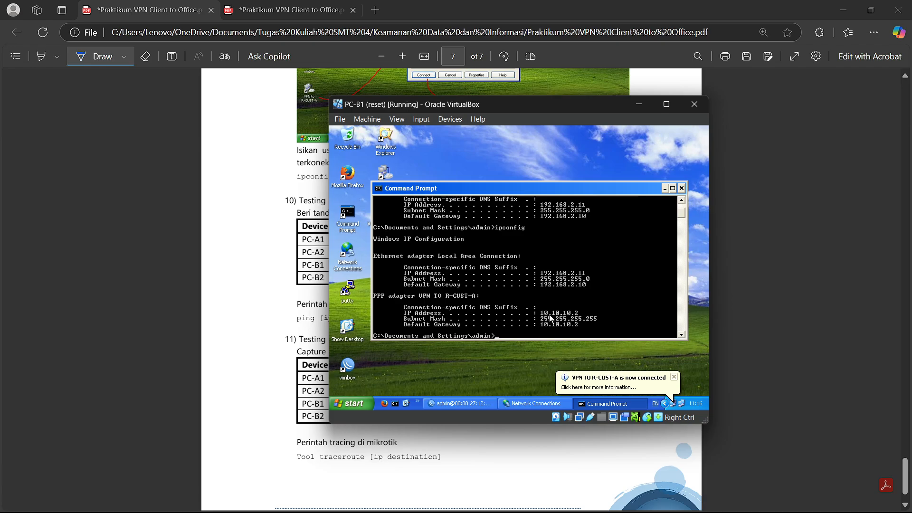
{"action": "left_click_drag", "start_coordinate": [508, 191], "coordinate": [502, 157]}
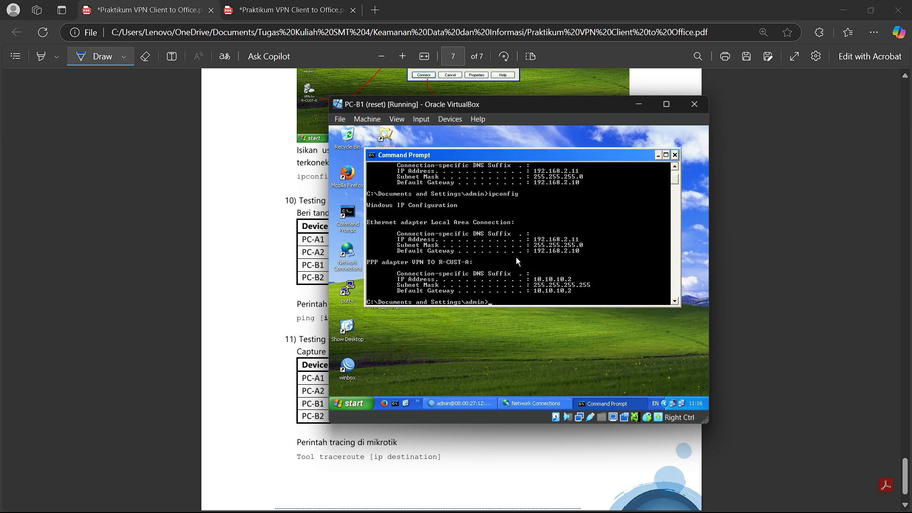
{"action": "type", "text": "cls"}
{"action": "key", "text": "Return"}
{"action": "type", "text": "ping "}
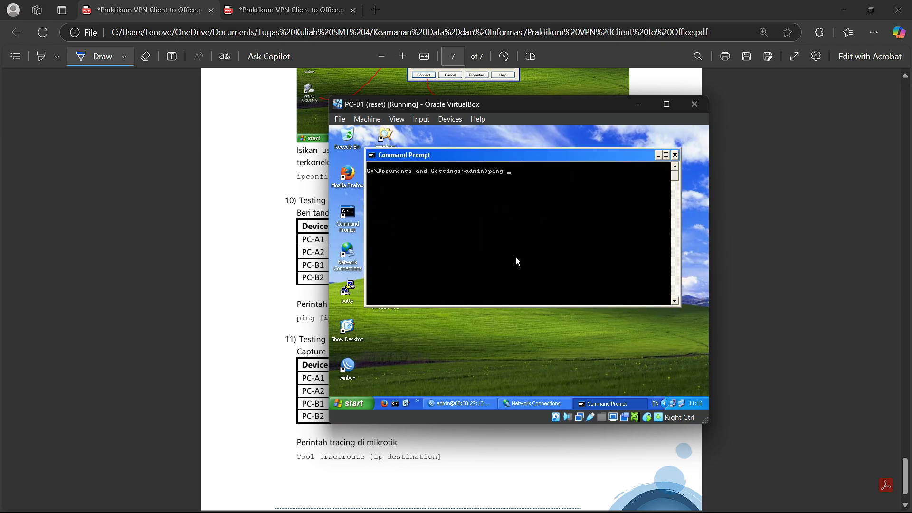
{"action": "type", "text": "192.168.1.11"}
{"action": "key", "text": "Return"}
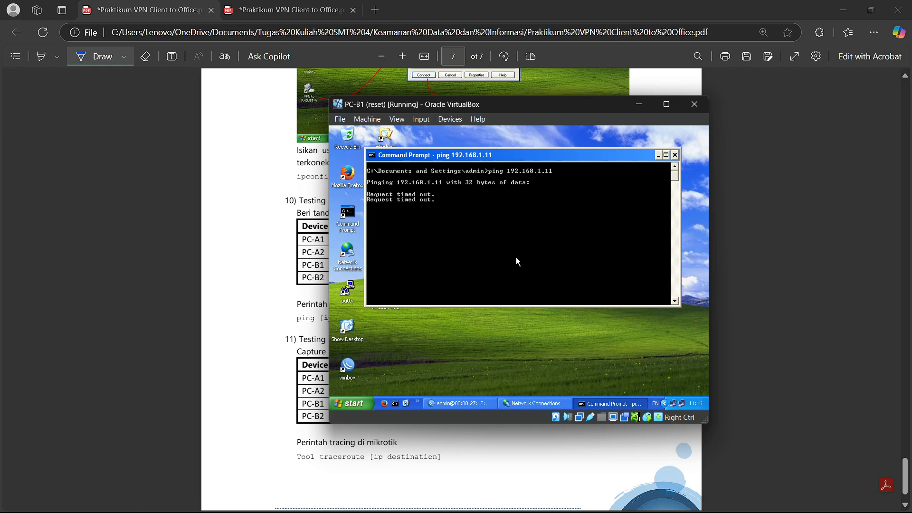
- Check the PDF, then stop, clear, and rerun PC-B1's ping to 192.168.1.11
{"action": "left_click", "coordinate": [280, 16]}
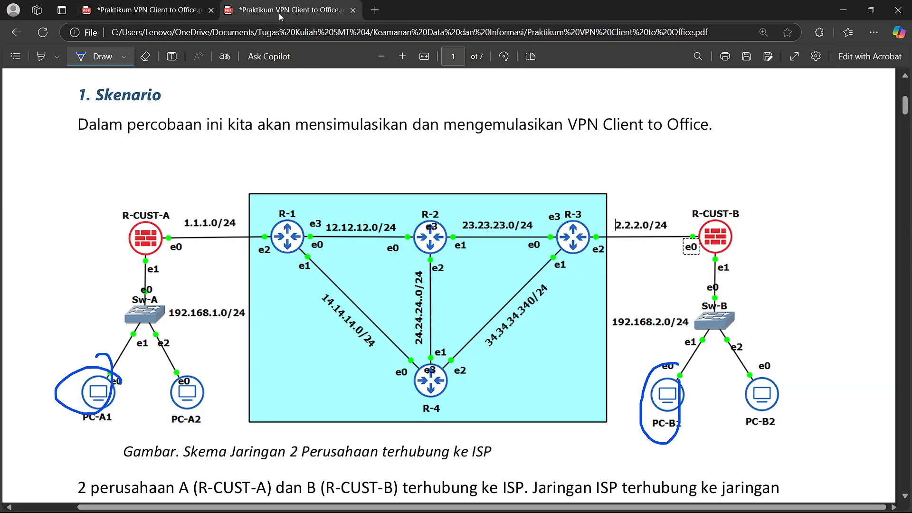
{"action": "left_click", "coordinate": [143, 15]}
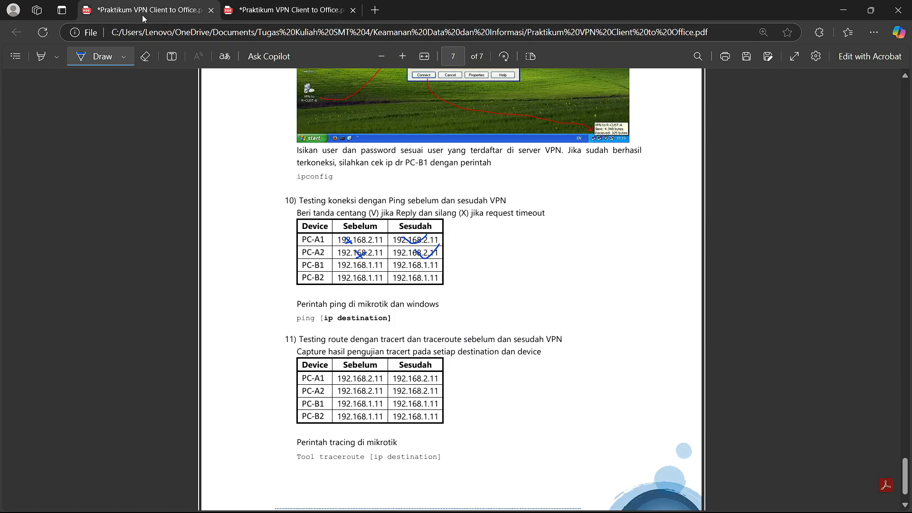
{"action": "key", "text": "alt+Tab"}
{"action": "key", "text": "alt+Tab"}
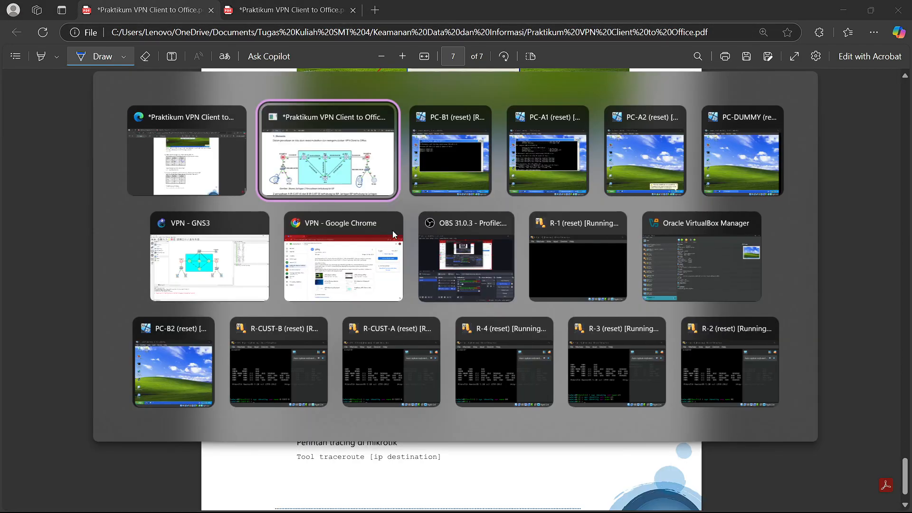
{"action": "key", "text": "ctrl+c"}
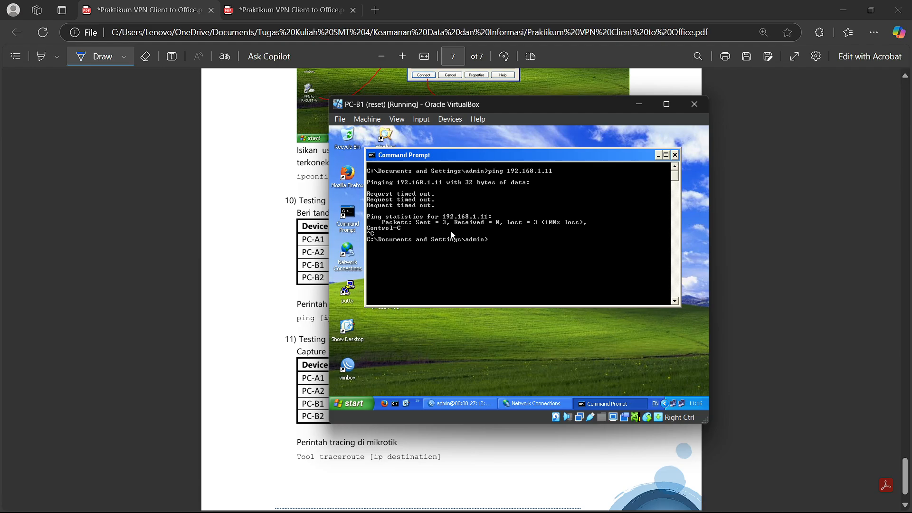
{"action": "type", "text": "c;ls"}
{"action": "key", "text": "Return"}
{"action": "type", "text": "ping 192"}
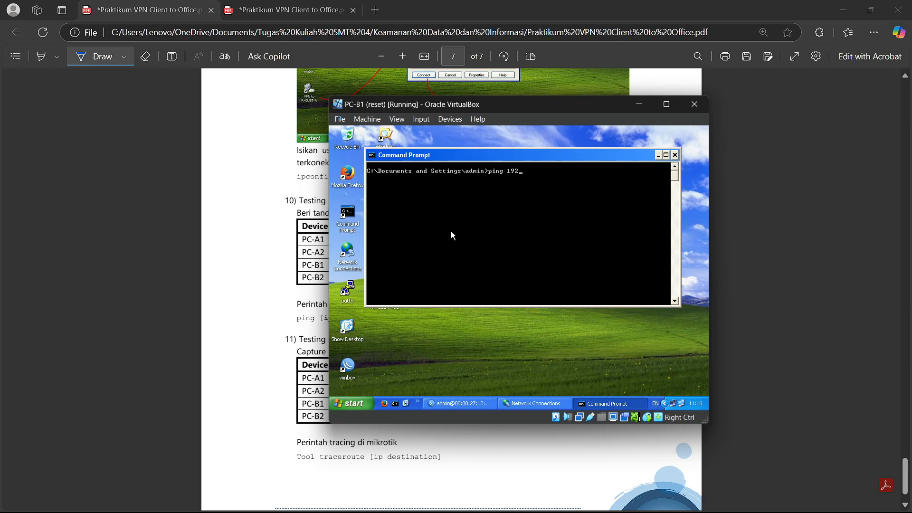
{"action": "type", "text": ".168.1.11"}
{"action": "key", "text": "Return"}
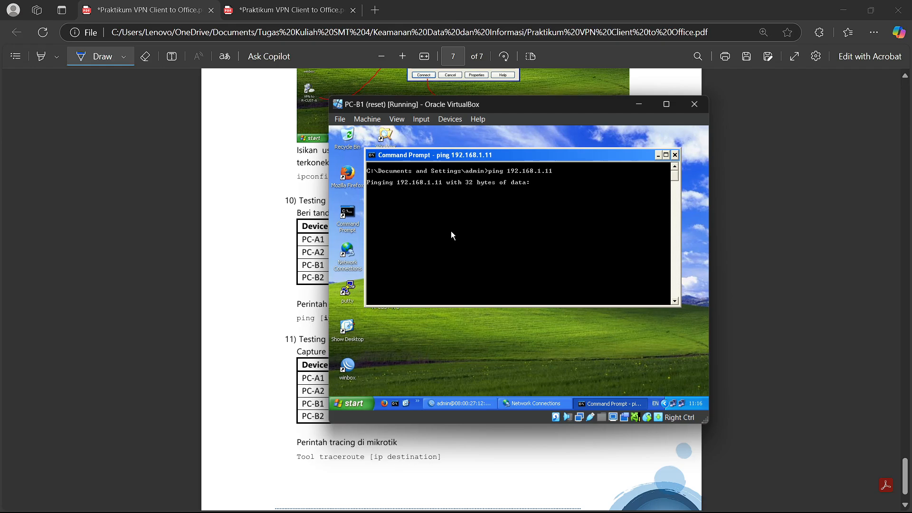
- Ping 192.168.1.12 instead and get three replies with 0% loss
{"action": "key", "text": "ctrl+c"}
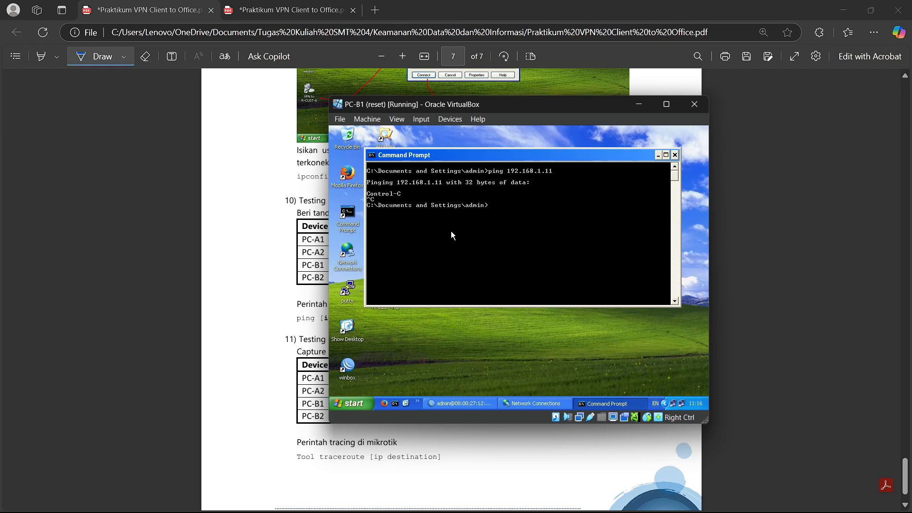
{"action": "key", "text": "Up"}
{"action": "key", "text": "BackSpace"}
{"action": "type", "text": "2.168.1.1"}
{"action": "key", "text": "Return"}
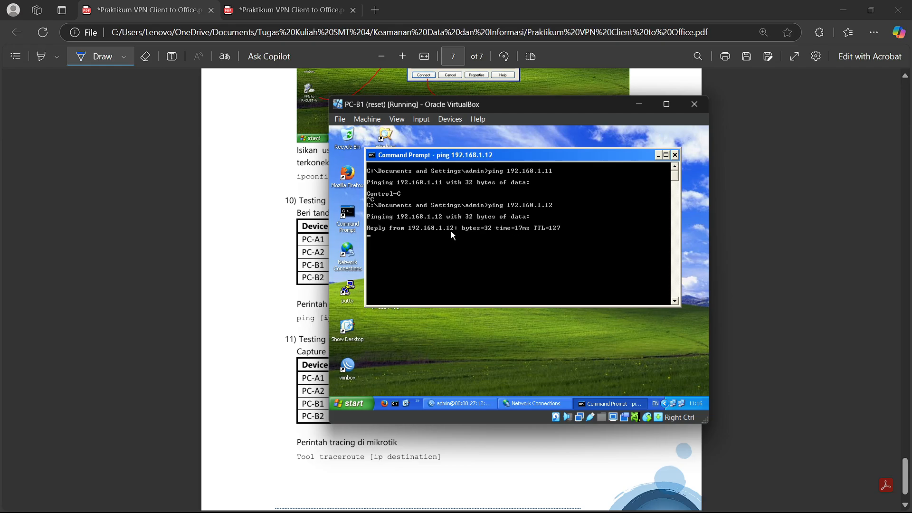
{"action": "key", "text": "ctrl+c"}
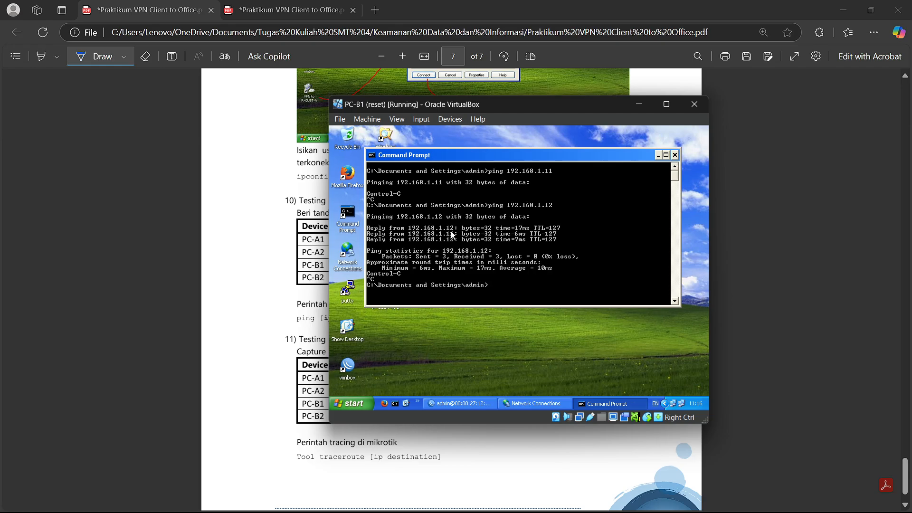
- Disconnect PC-A1's VPN TO R-CUST-B connection and hide its windows
{"action": "mouse_move", "coordinate": [617, 511]}
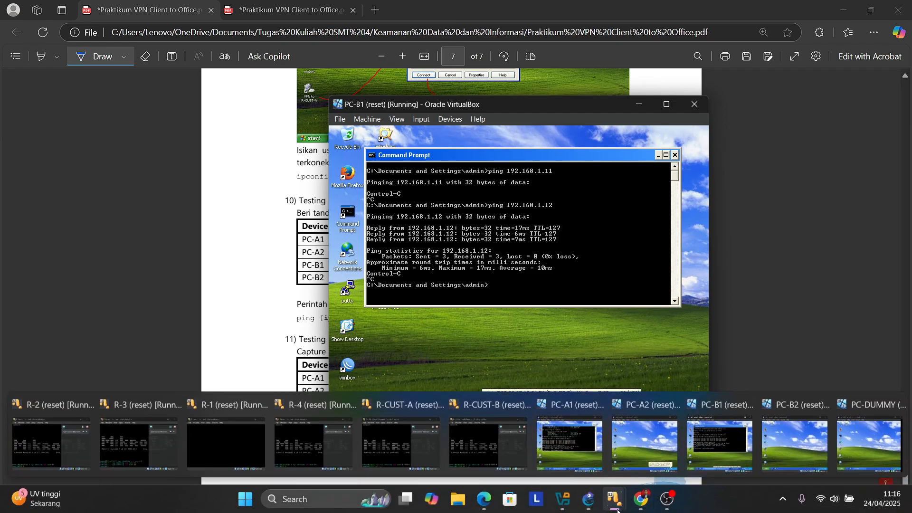
{"action": "left_click", "coordinate": [570, 442]}
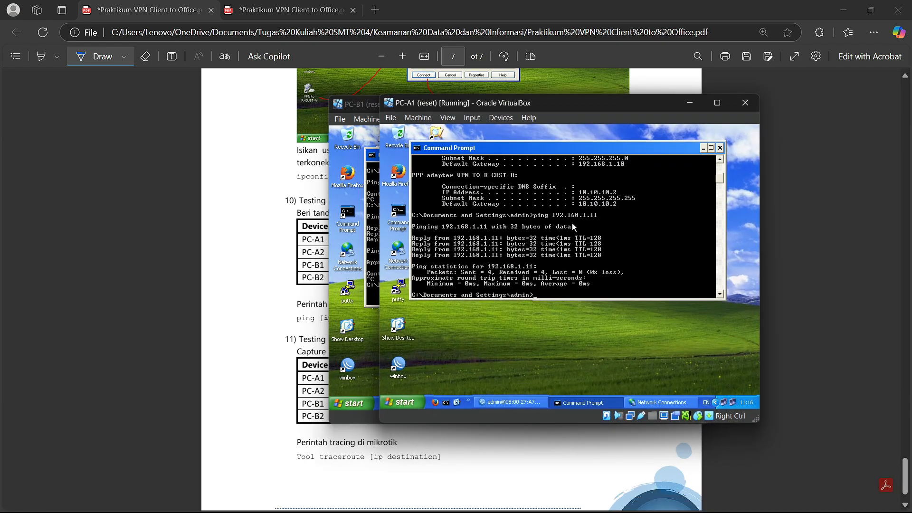
{"action": "left_click", "coordinate": [703, 148]}
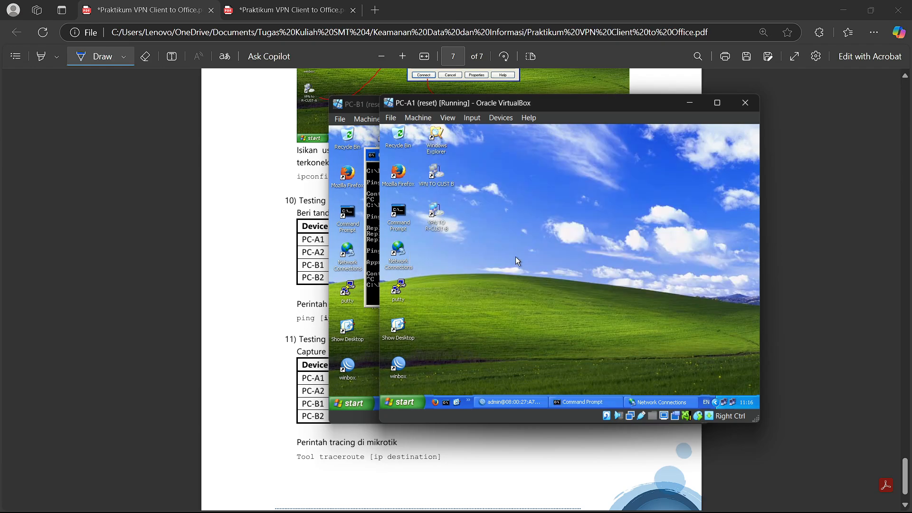
{"action": "left_click", "coordinate": [661, 402]}
{"action": "right_click", "coordinate": [531, 254]}
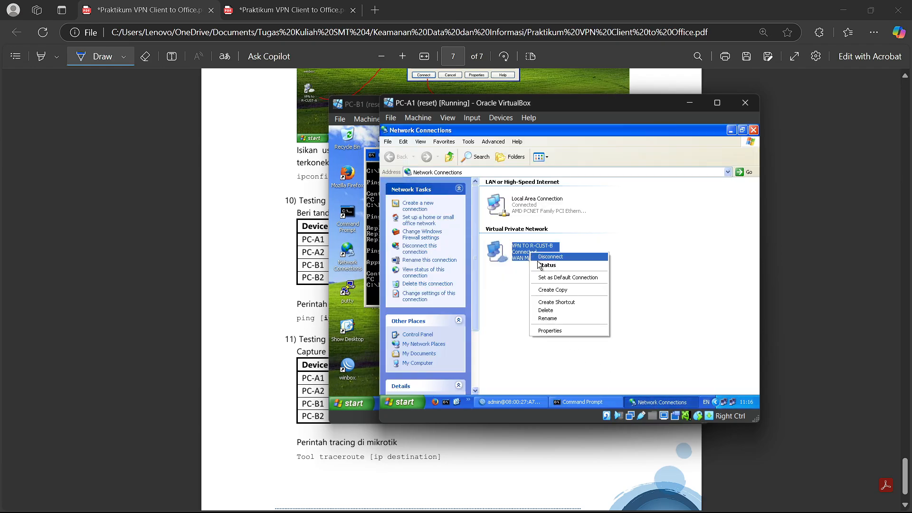
{"action": "left_click", "coordinate": [542, 257]}
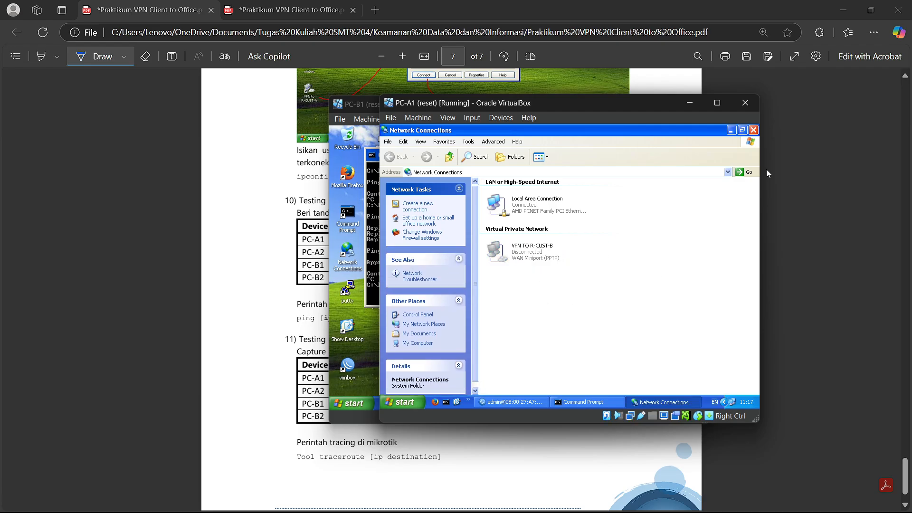
{"action": "left_click", "coordinate": [731, 129]}
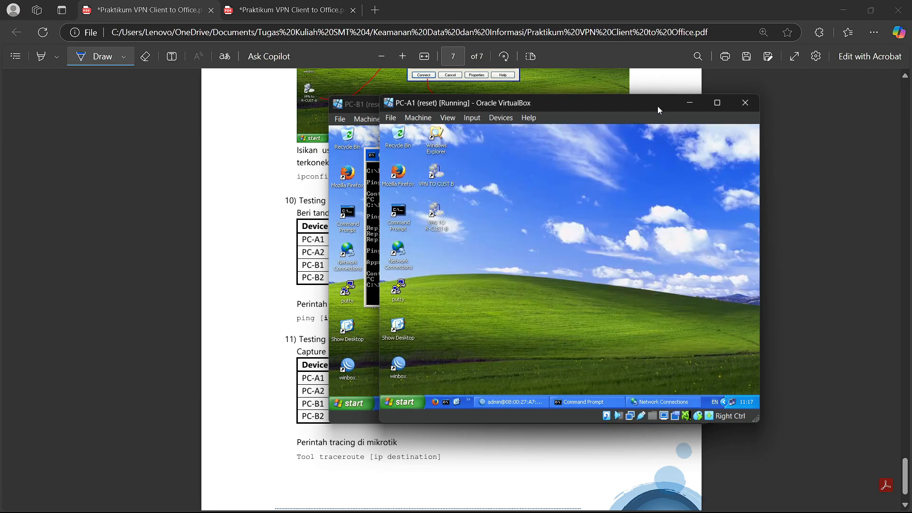
{"action": "left_click", "coordinate": [690, 104]}
- From PC-B1, ping 192.168.1.11 and get replies of 6–8 ms
{"action": "type", "text": "ping 192.168.1.12"}
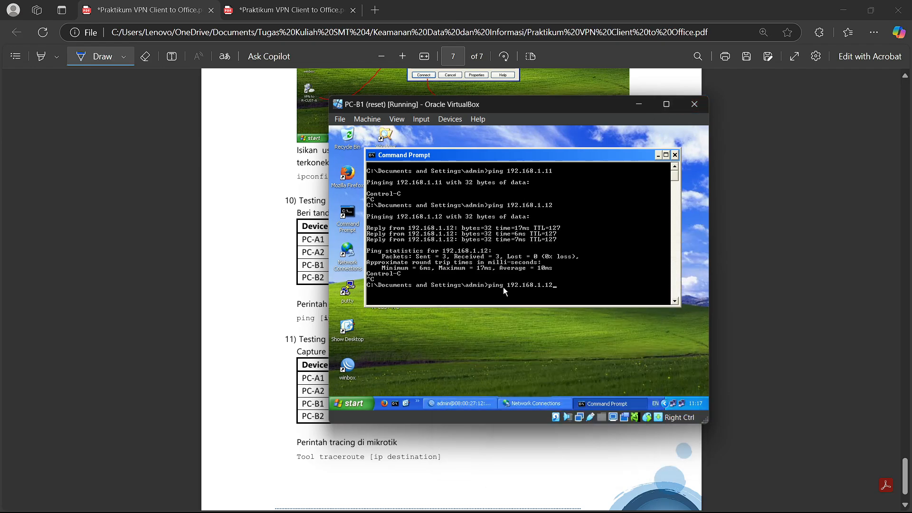
{"action": "key", "text": "BackSpace"}
{"action": "type", "text": "1"}
{"action": "key", "text": "Return"}
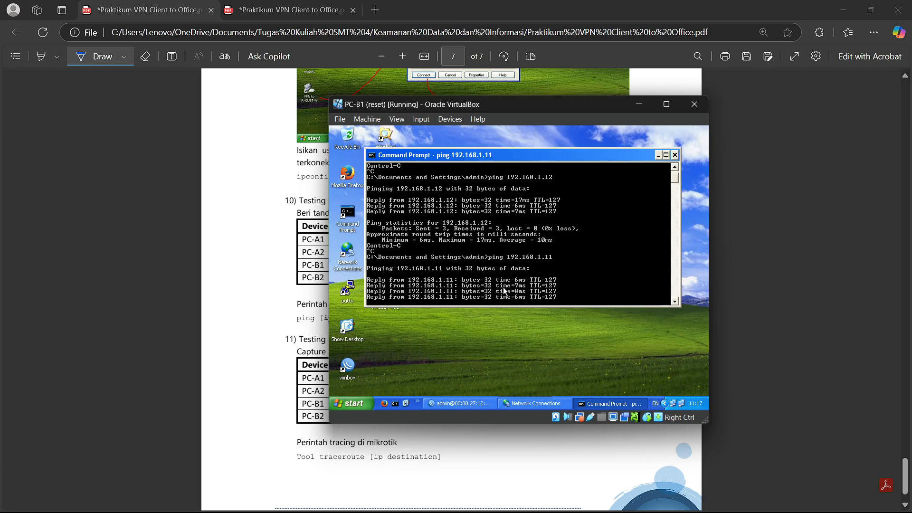
- Draw a cross in PC-B1's Sebelum cell of the ping table and scroll down the PDF
{"action": "left_click", "coordinate": [639, 104]}
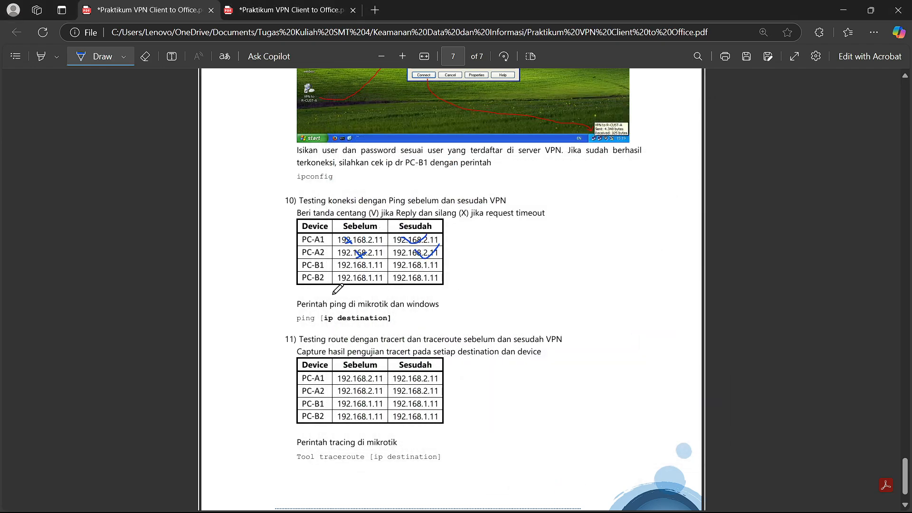
{"action": "mouse_move", "coordinate": [352, 260]}
{"action": "left_mouse_down"}
{"action": "mouse_move", "coordinate": [362, 269]}
{"action": "mouse_move", "coordinate": [352, 282]}
{"action": "mouse_move", "coordinate": [430, 257]}
{"action": "mouse_move", "coordinate": [423, 280]}
{"action": "mouse_move", "coordinate": [435, 272]}
{"action": "left_mouse_up"}
{"action": "scroll", "coordinate": [456, 330], "scroll_direction": "down", "scroll_amount": 1}
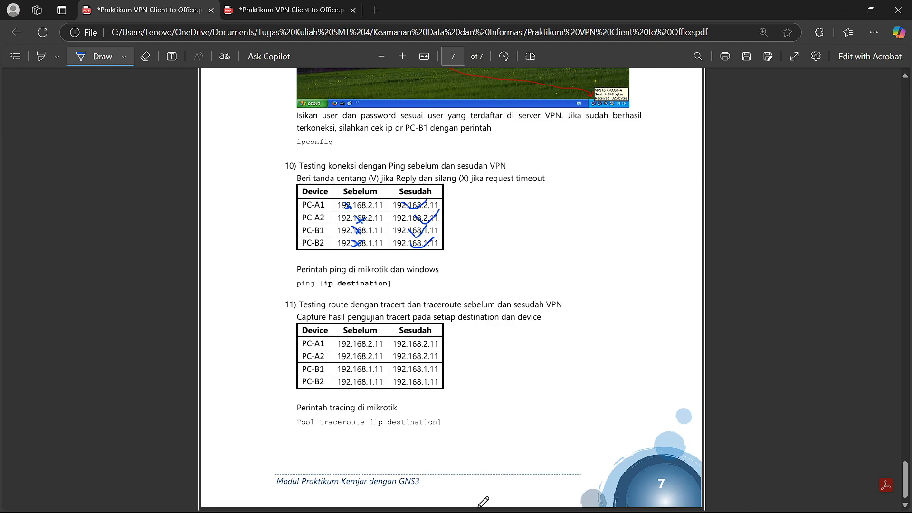
- Close PC-B1's command prompt and disconnect its VPN TO R-CUST-A connection
{"action": "mouse_move", "coordinate": [613, 507]}
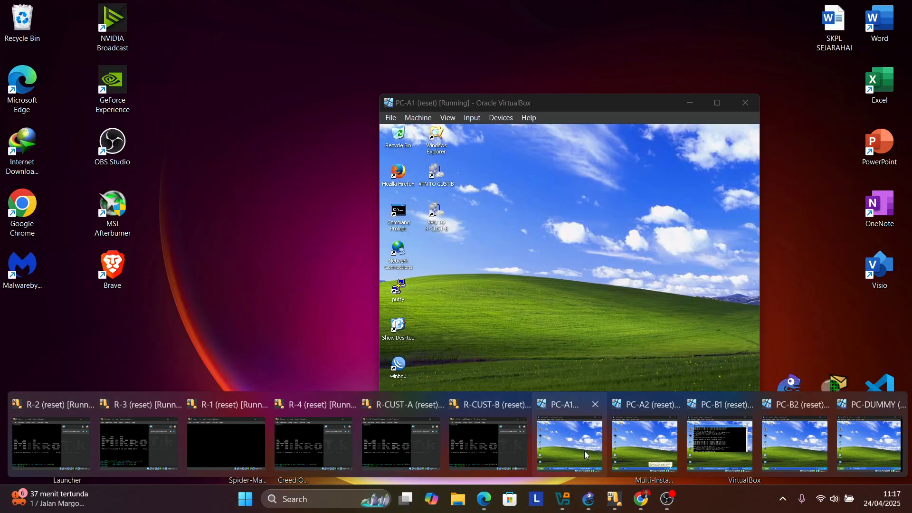
{"action": "left_click", "coordinate": [585, 451]}
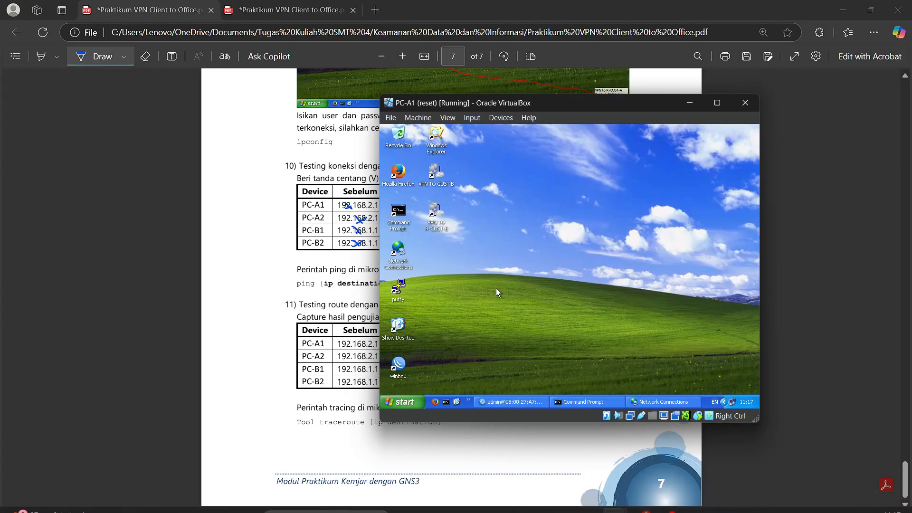
{"action": "mouse_move", "coordinate": [615, 499]}
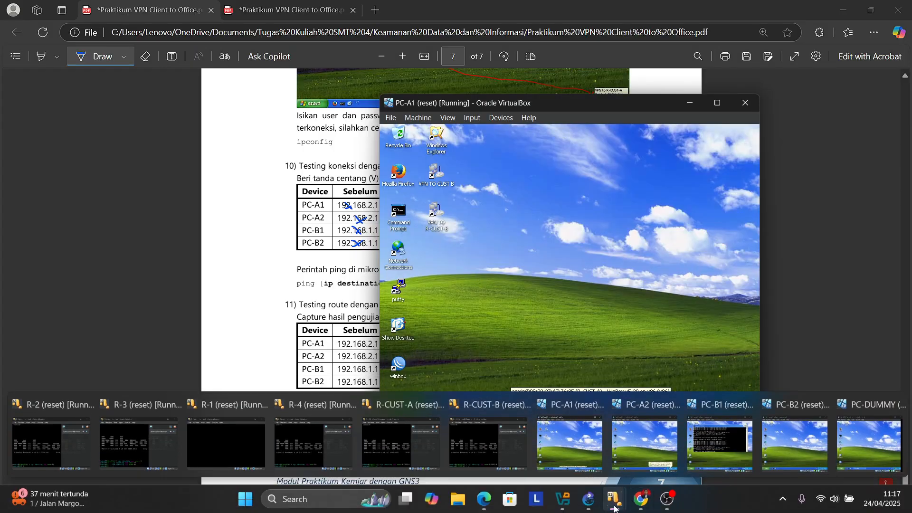
{"action": "left_click", "coordinate": [714, 445]}
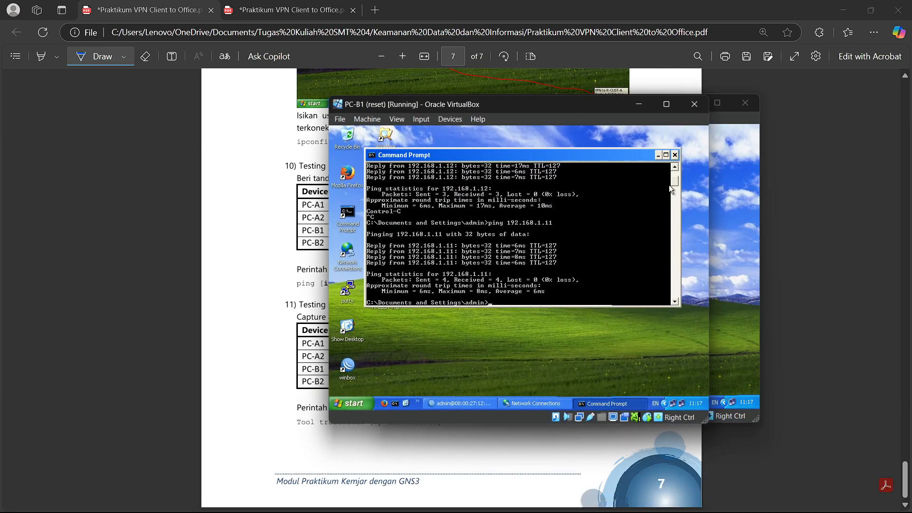
{"action": "left_click", "coordinate": [674, 155]}
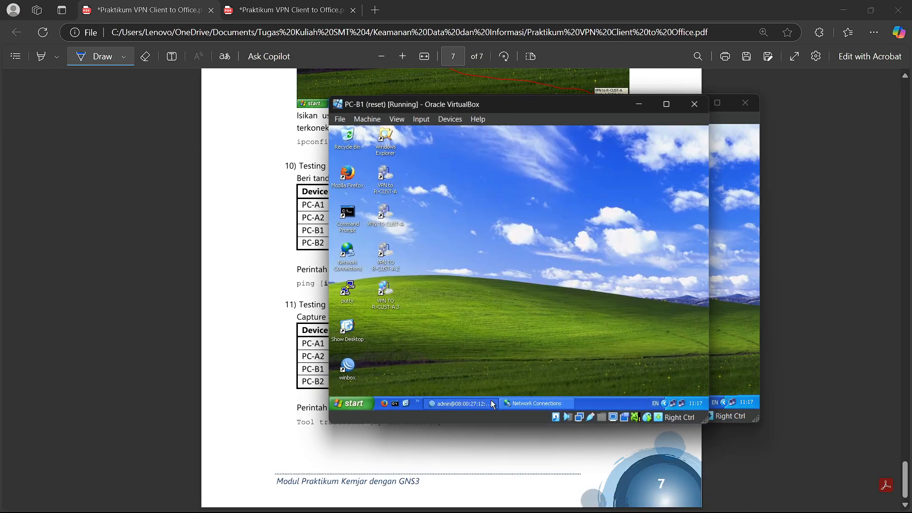
{"action": "left_click", "coordinate": [527, 403]}
{"action": "left_click", "coordinate": [481, 253]}
{"action": "right_click", "coordinate": [479, 256]}
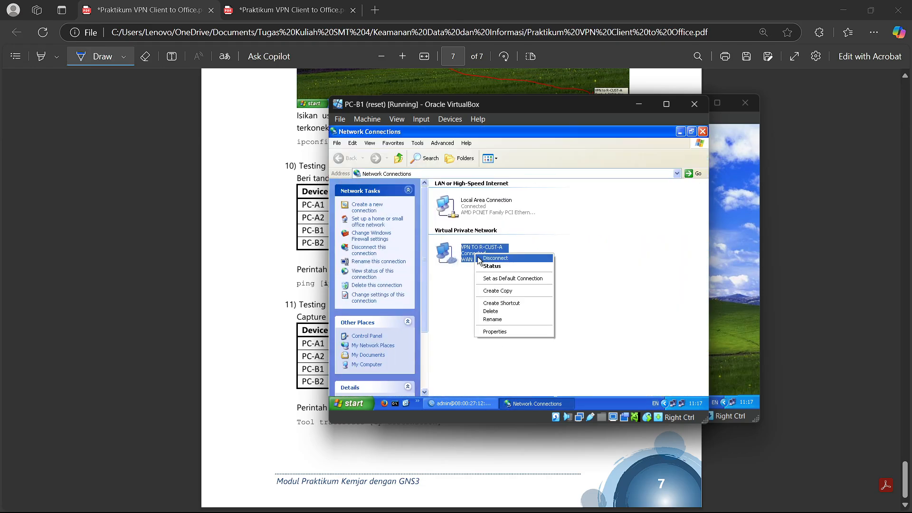
{"action": "left_click", "coordinate": [492, 265]}
{"action": "left_click", "coordinate": [680, 132]}
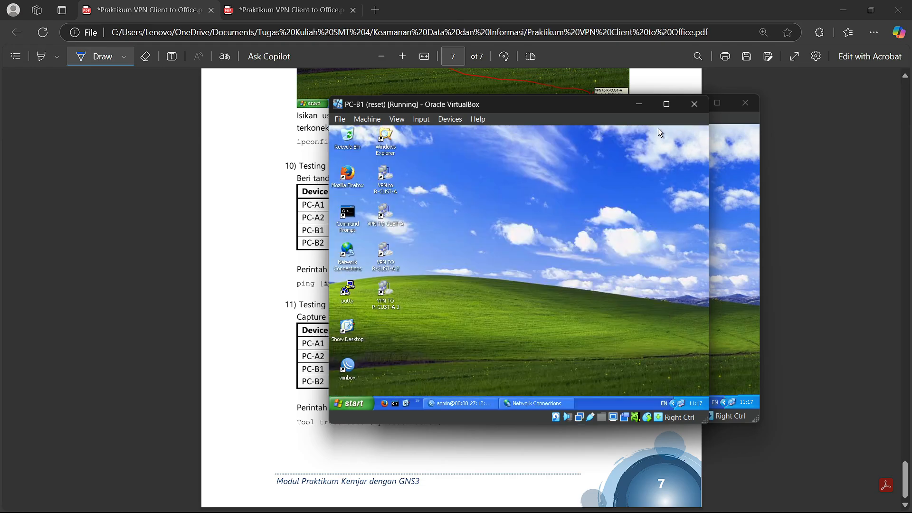
- Hide PC-B1 and place PC-A1's window beside the ping table on page 7
{"action": "left_click_drag", "start_coordinate": [566, 107], "coordinate": [709, 190]}
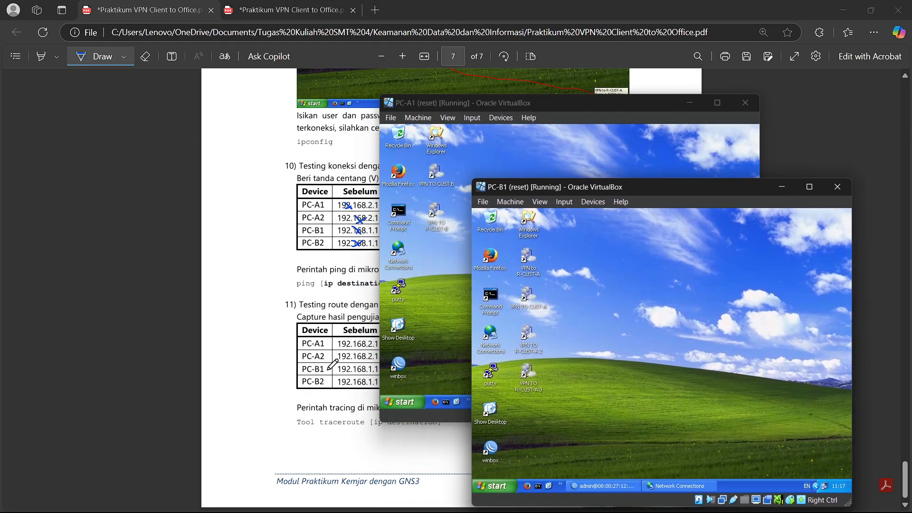
{"action": "left_click_drag", "start_coordinate": [504, 104], "coordinate": [617, 112]}
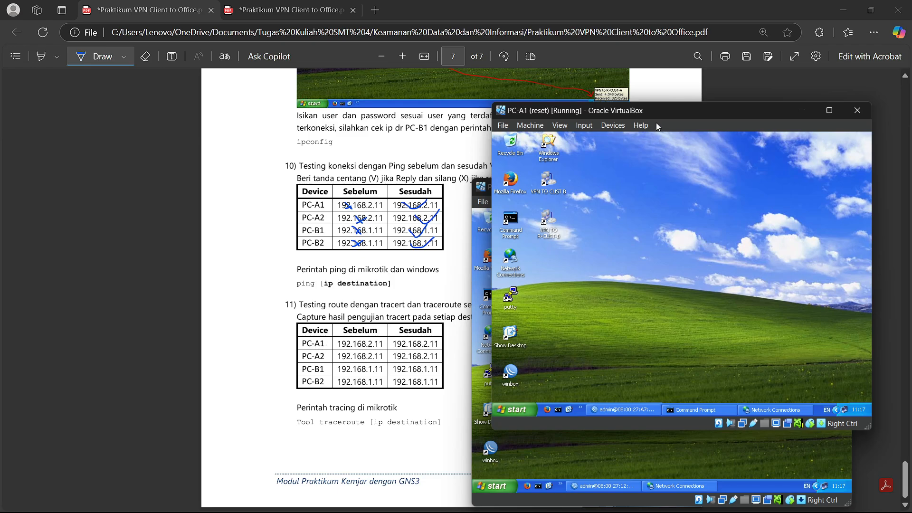
{"action": "left_click_drag", "start_coordinate": [656, 111], "coordinate": [383, 135]}
{"action": "left_click", "coordinate": [782, 187]}
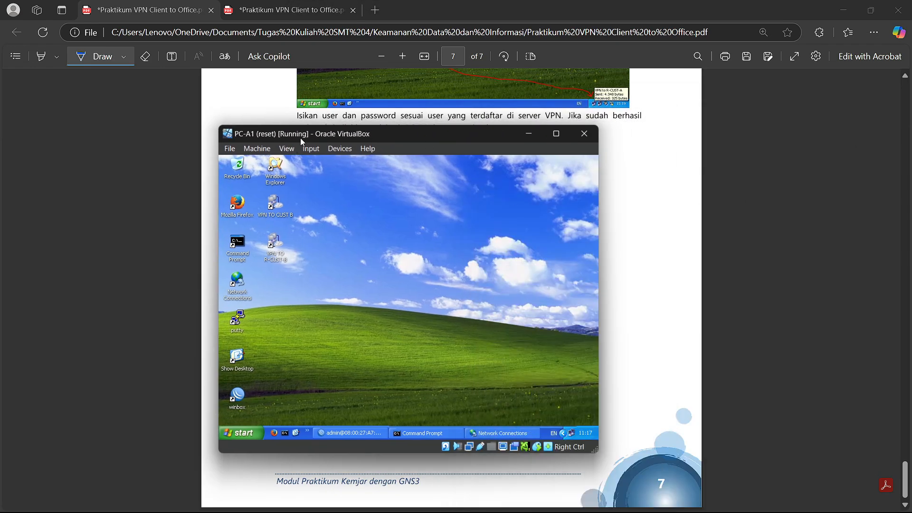
{"action": "left_click_drag", "start_coordinate": [300, 138], "coordinate": [528, 117]}
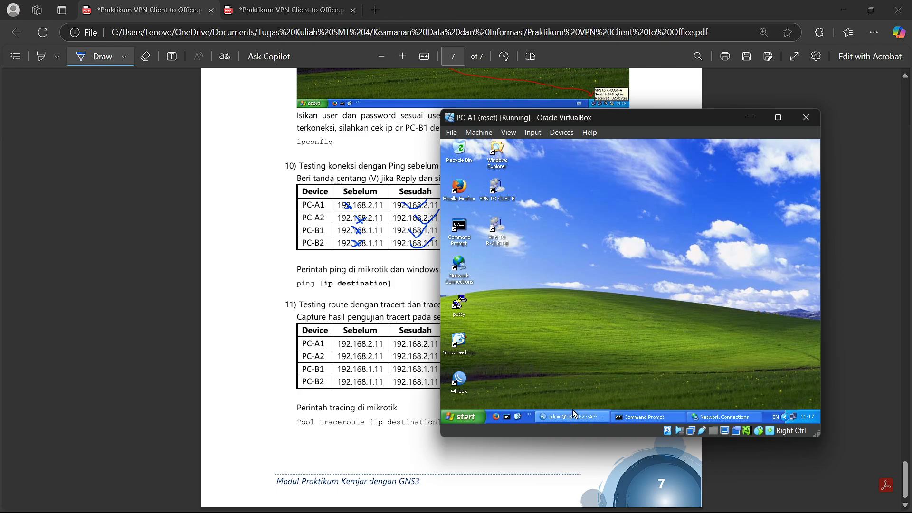
- Clear PC-A1's command window and run tracert 192.168.2.11
{"action": "left_click", "coordinate": [639, 418]}
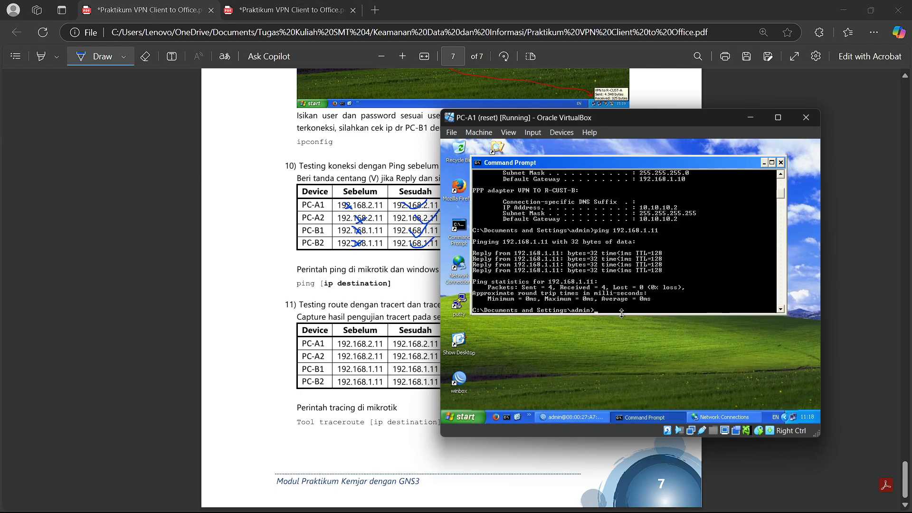
{"action": "key", "text": "Return"}
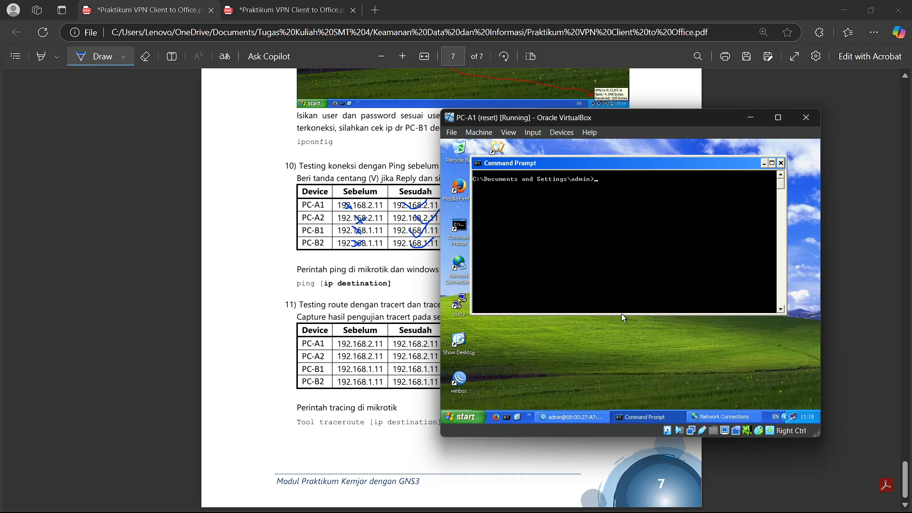
{"action": "type", "text": "tracert 192.168.2.11"}
{"action": "key", "text": "Return"}
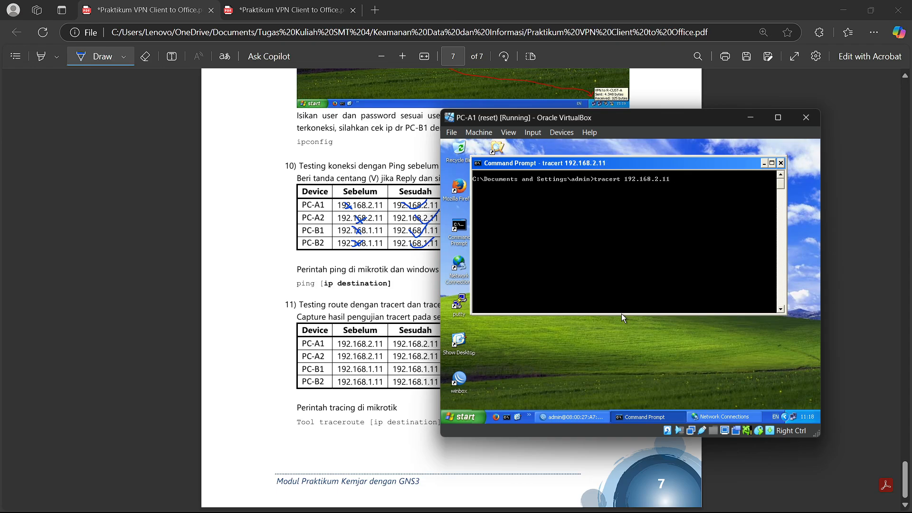